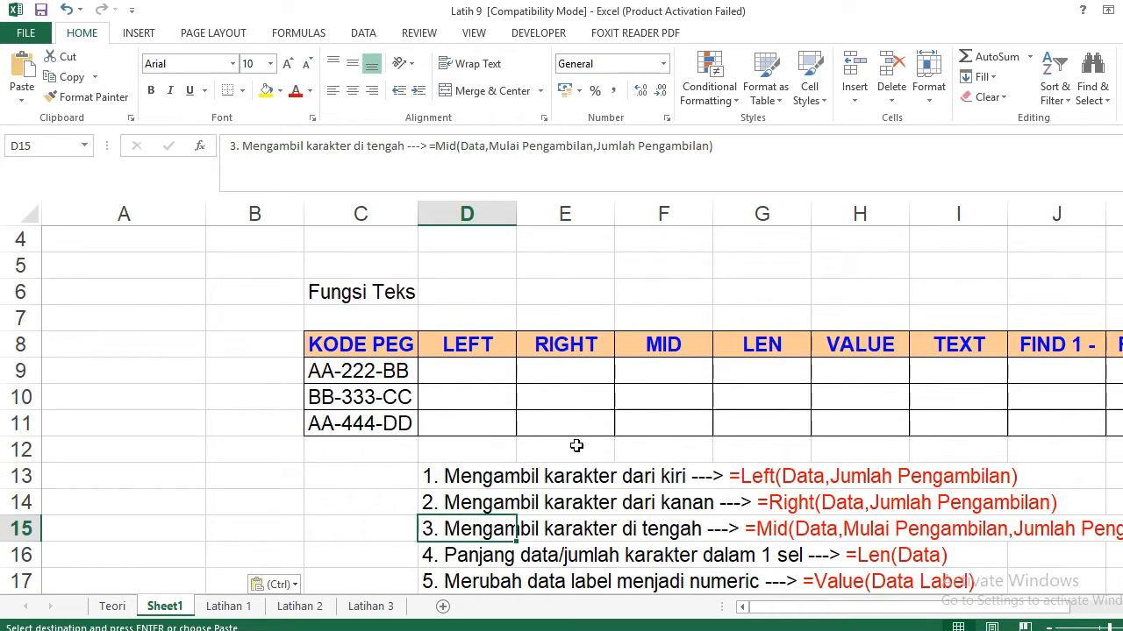
Enter the formula =LEFT(C9;2) in cell D9 to extract the first two characters of the employee code.
scroll(576, 446, down, 3)
scroll(617, 402, up, 3)
click(494, 370)
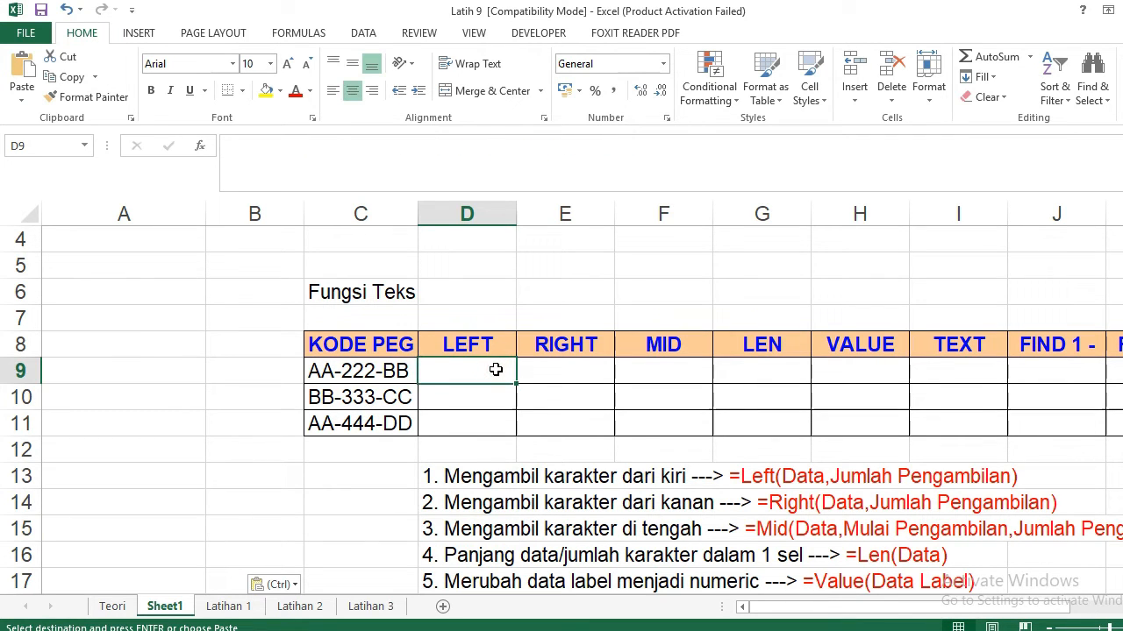
scroll(494, 370, up, 2)
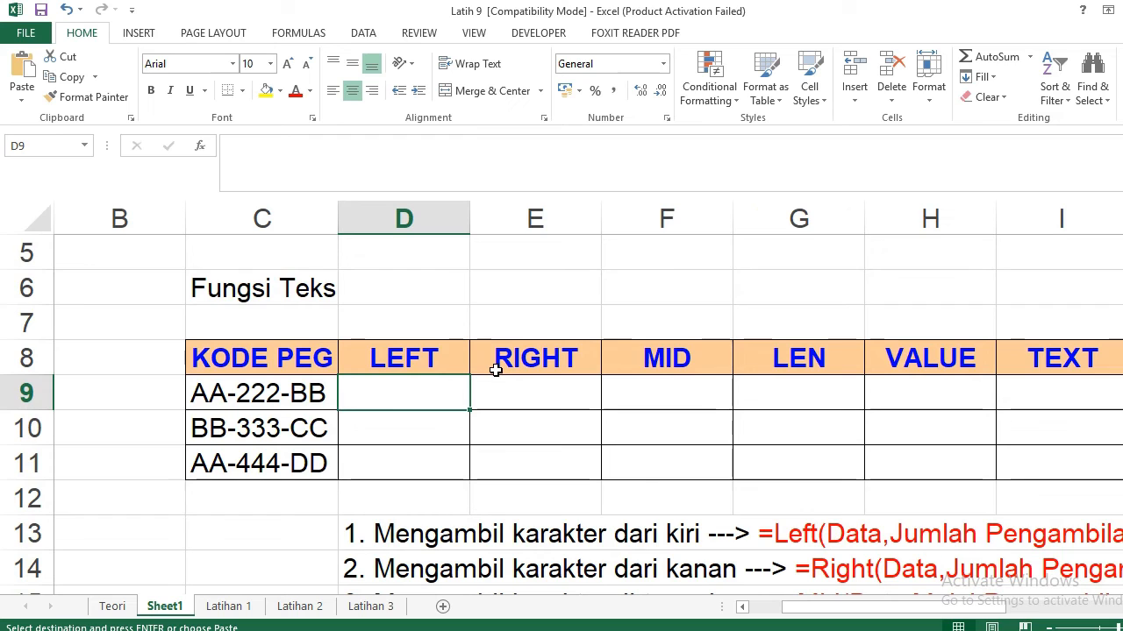
text(=fl)
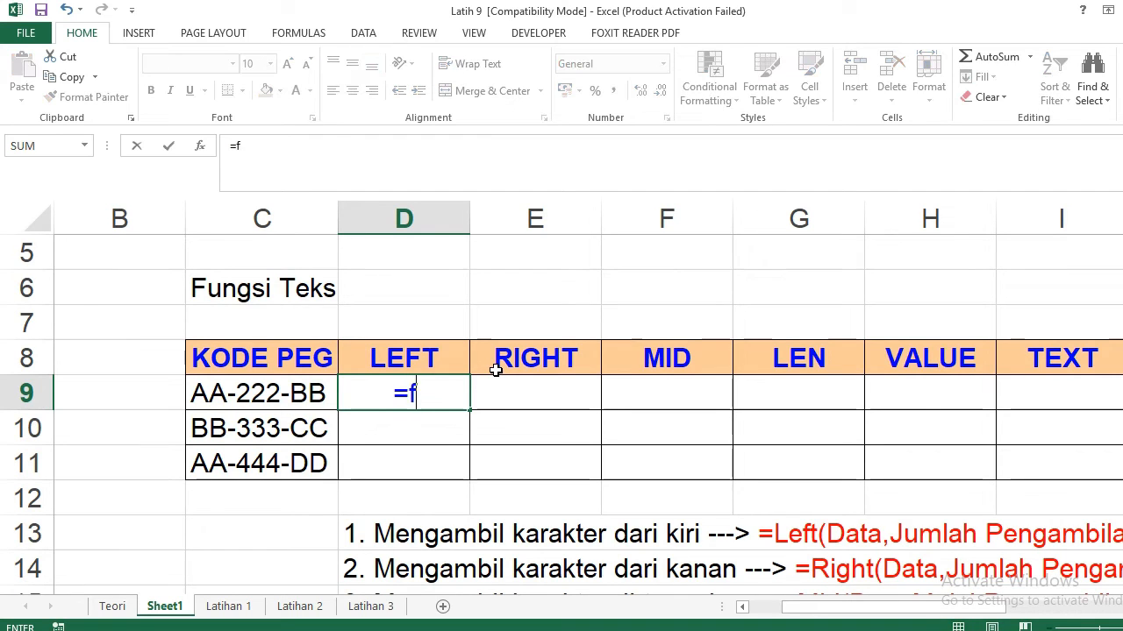
key(BackSpace)
key(BackSpace)
text(LEFT)
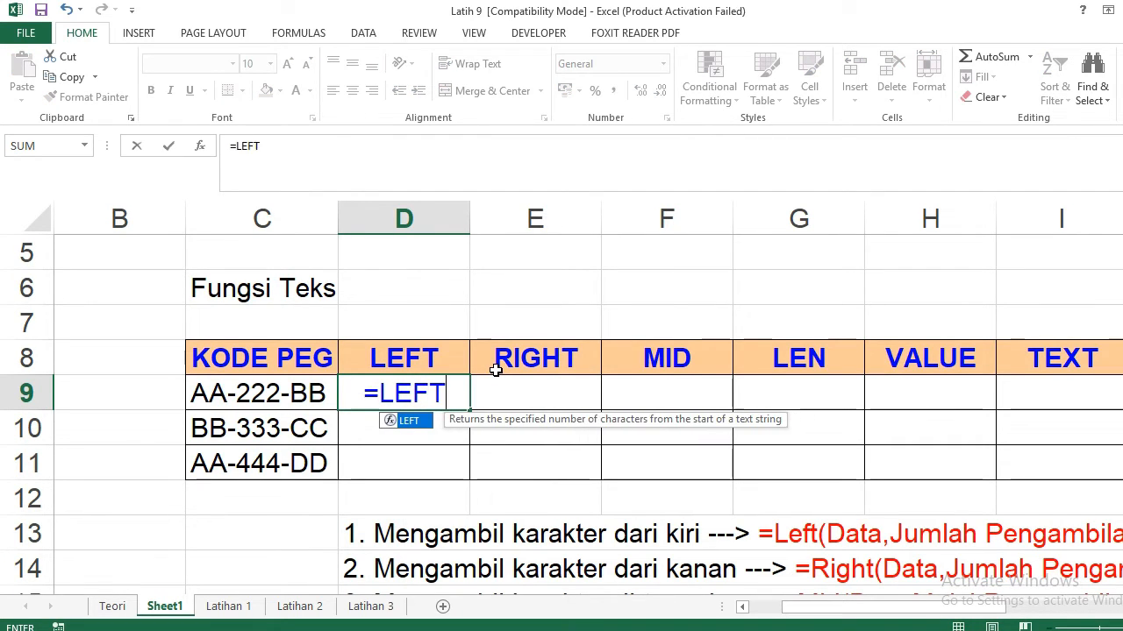
text(()
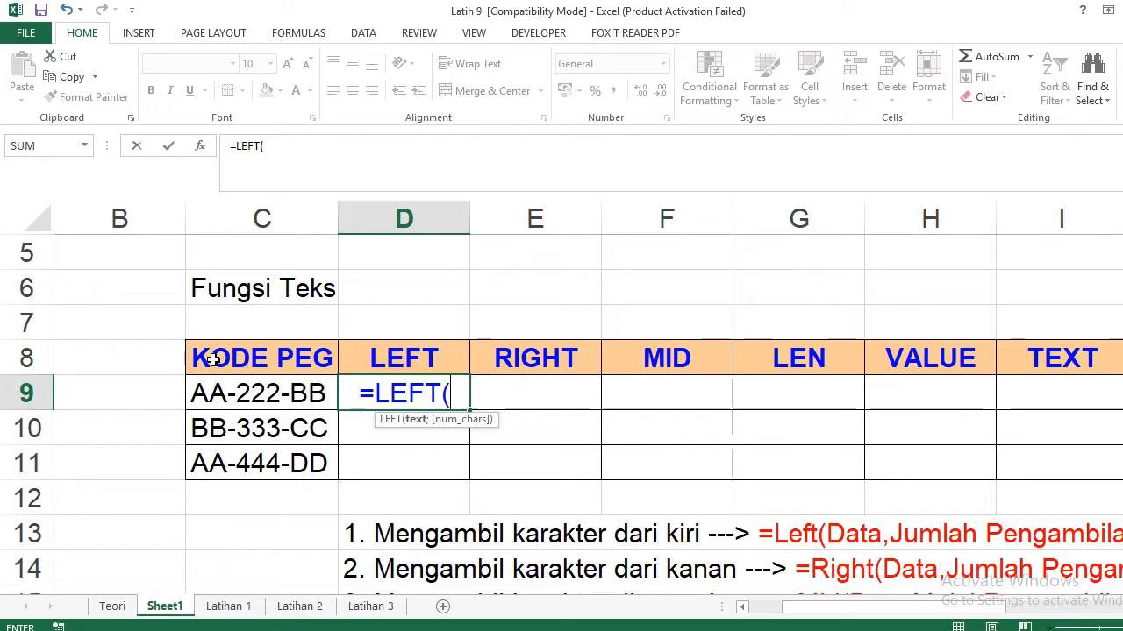
click(250, 394)
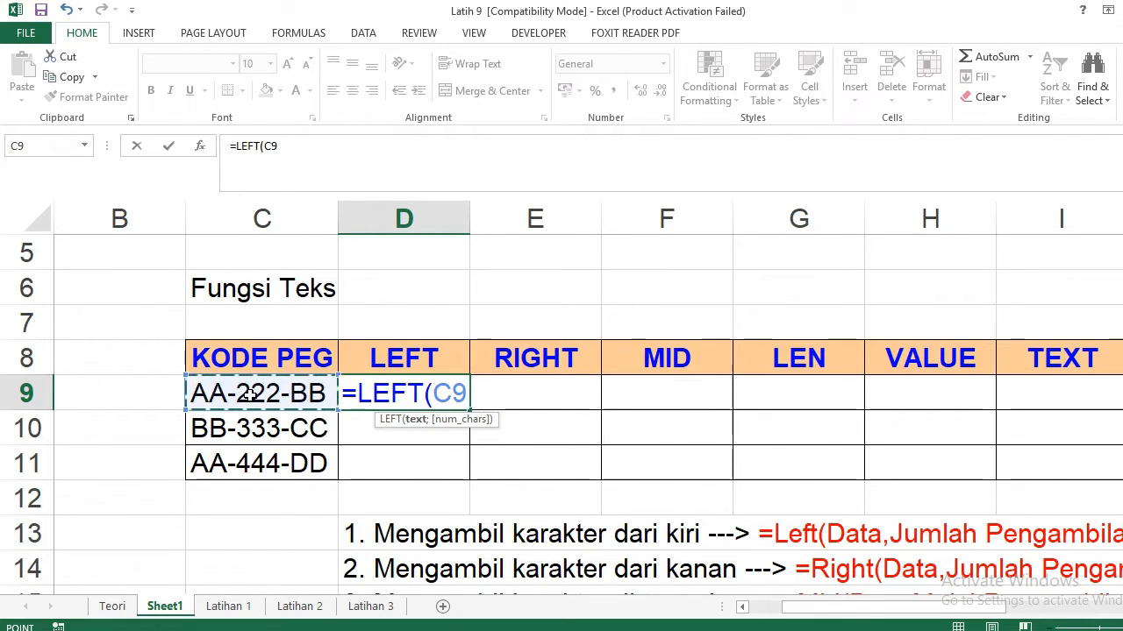
text(;)
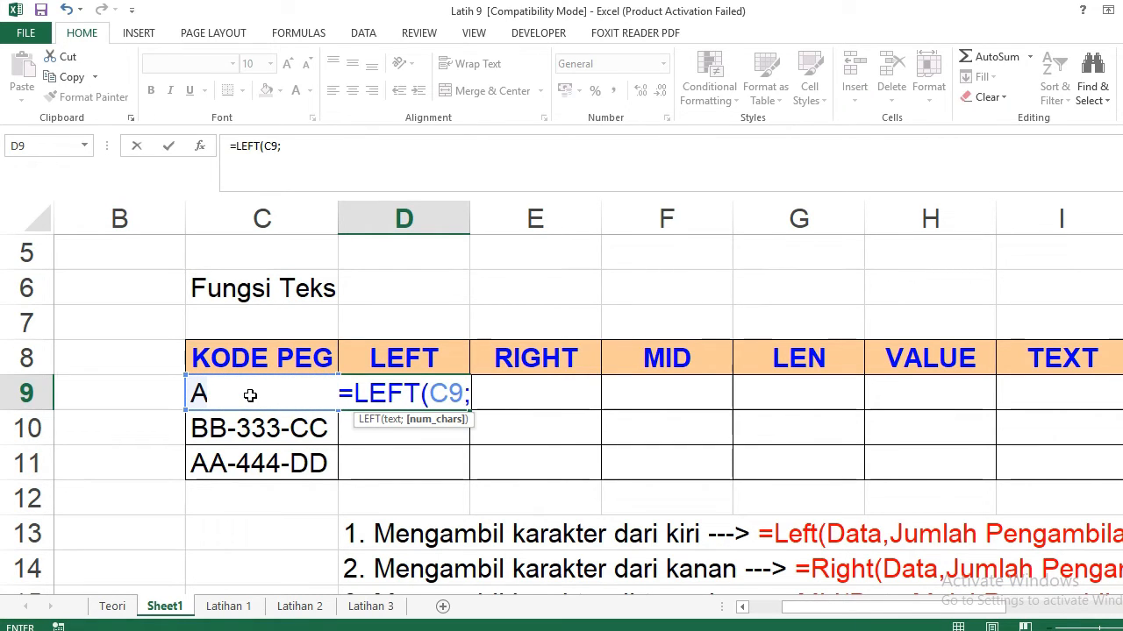
text(2)
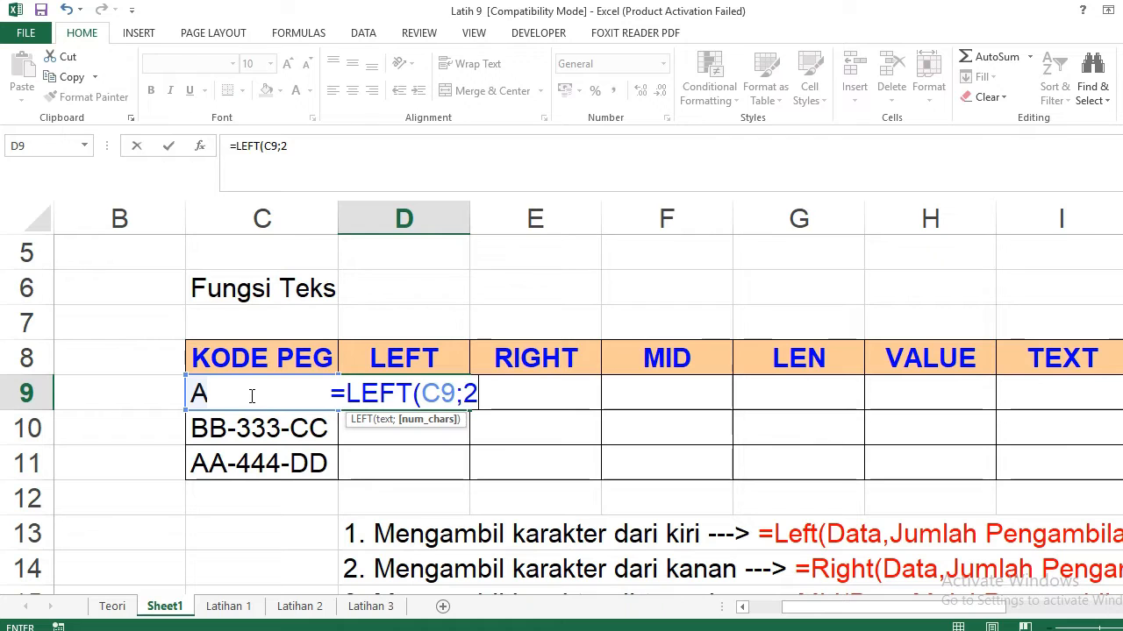
text())
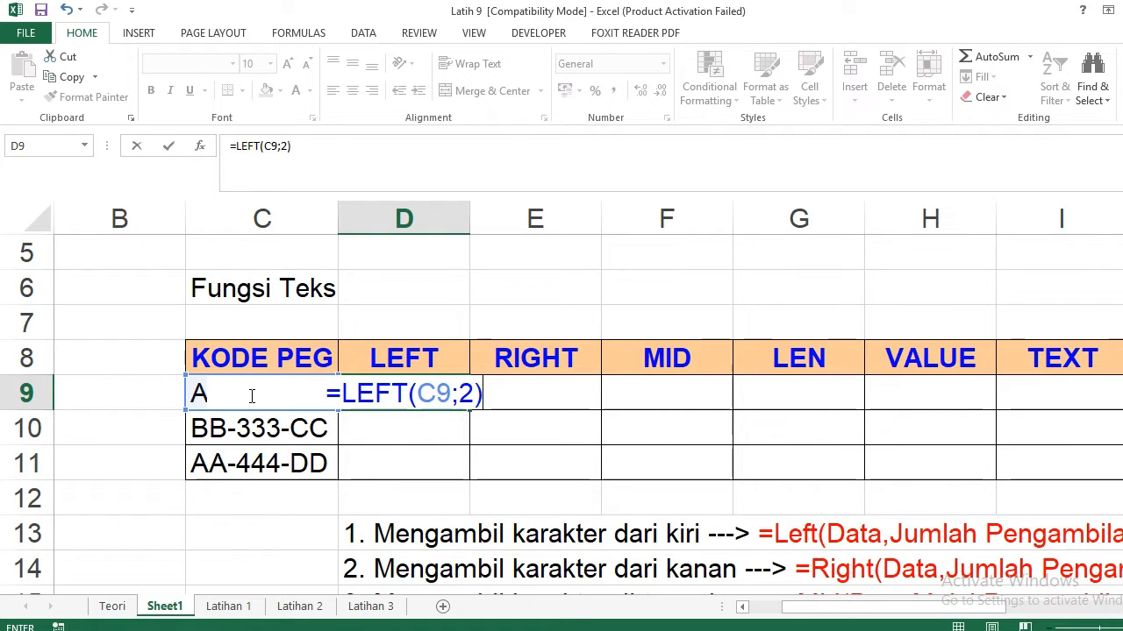
key(Return)
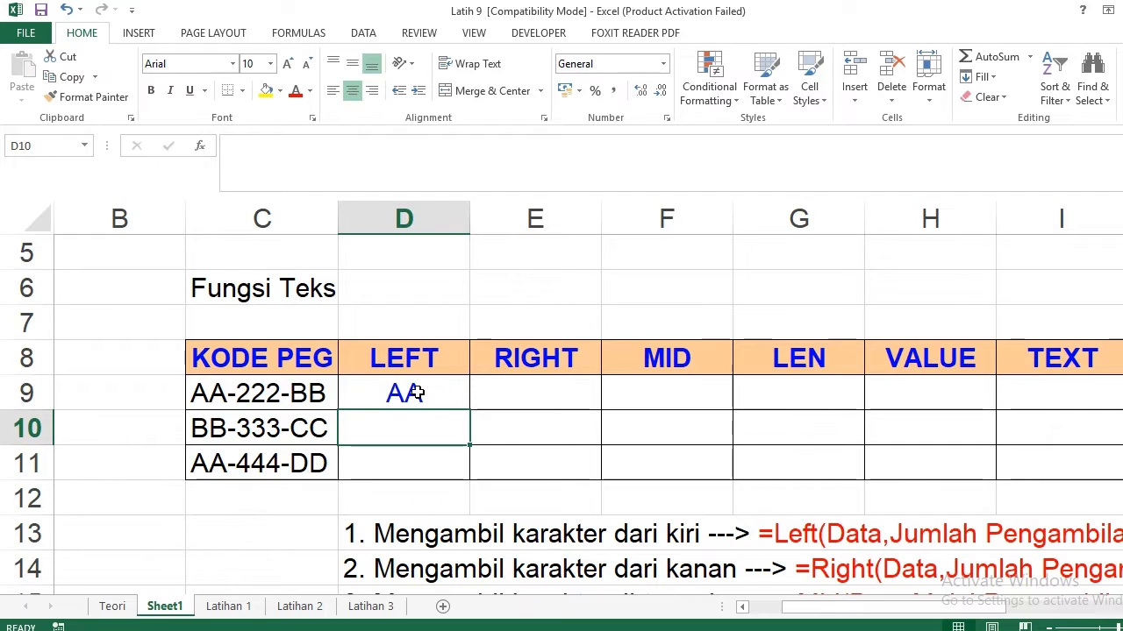
Change the number of characters in D9's LEFT formula to 1.
click(418, 393)
double_click(417, 393)
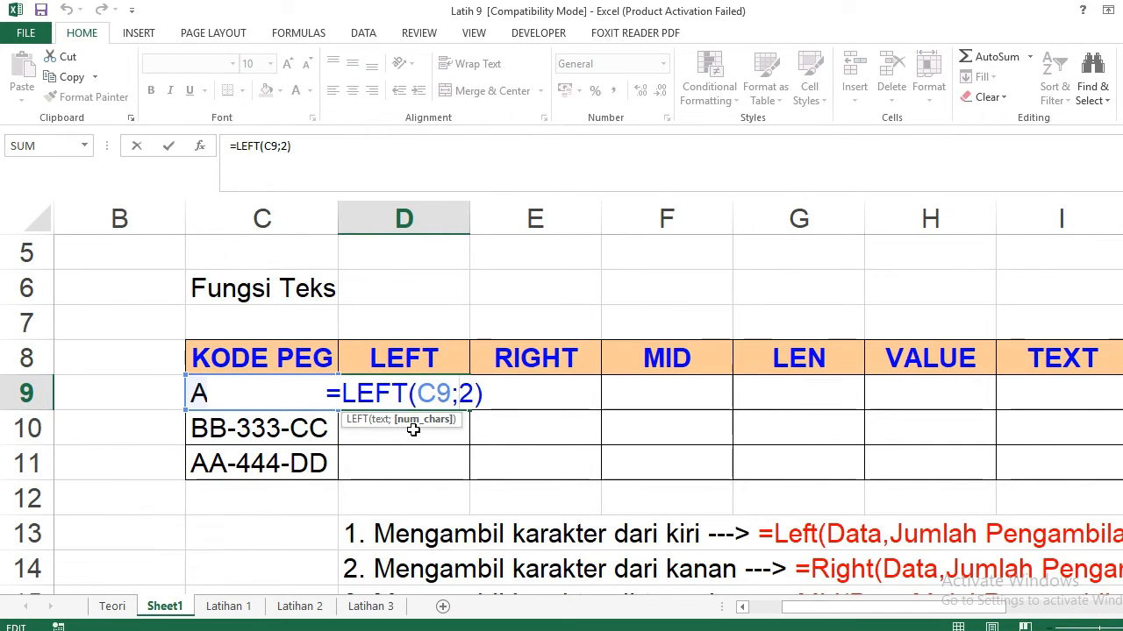
drag(474, 396, 460, 395)
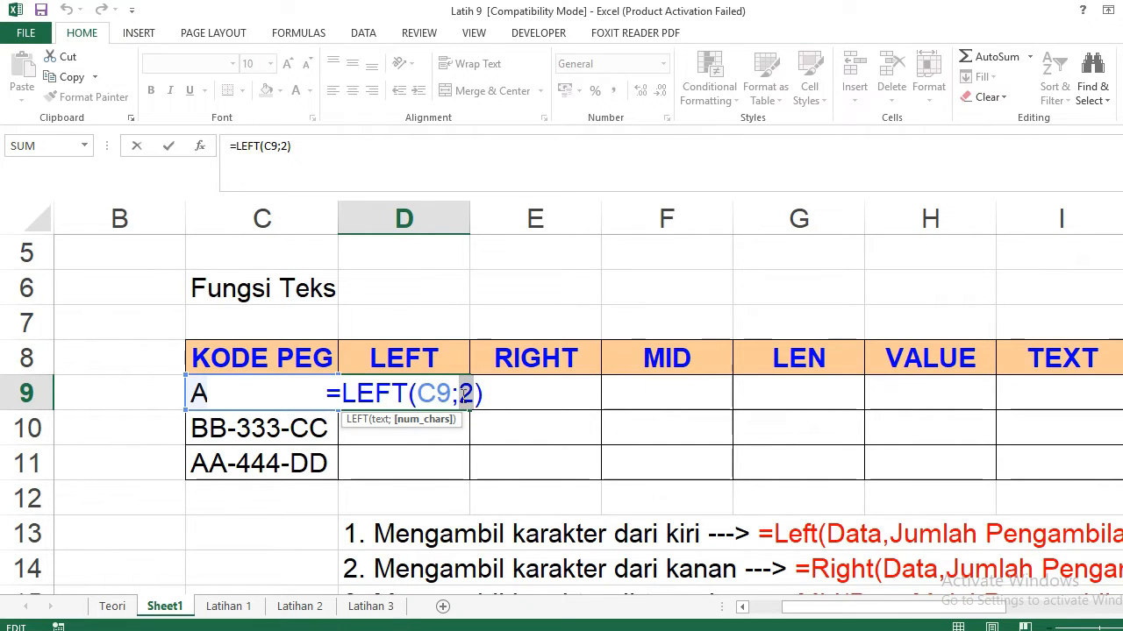
text(1)
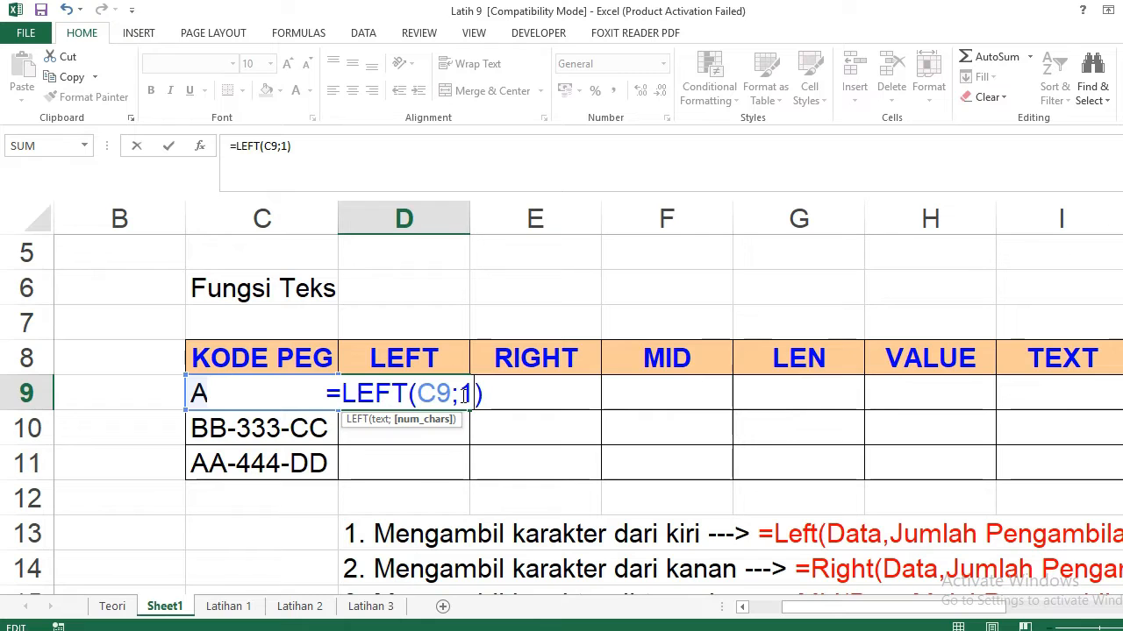
key(Return)
Set the number of characters in D9's LEFT formula to 2 and fill the formula down through D11.
click(461, 396)
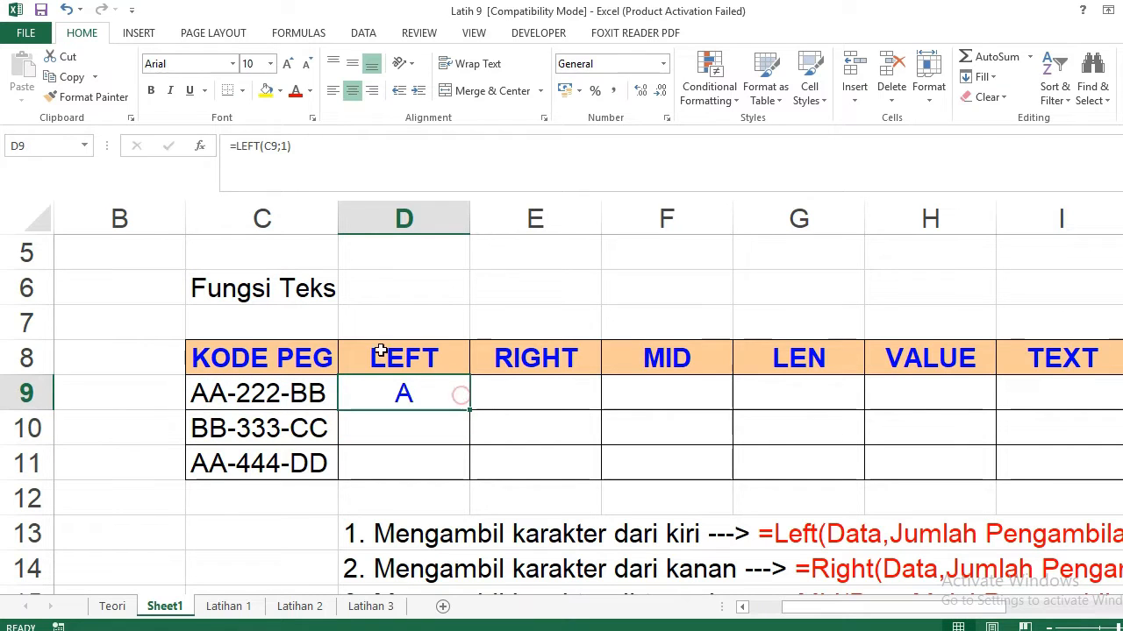
click(285, 145)
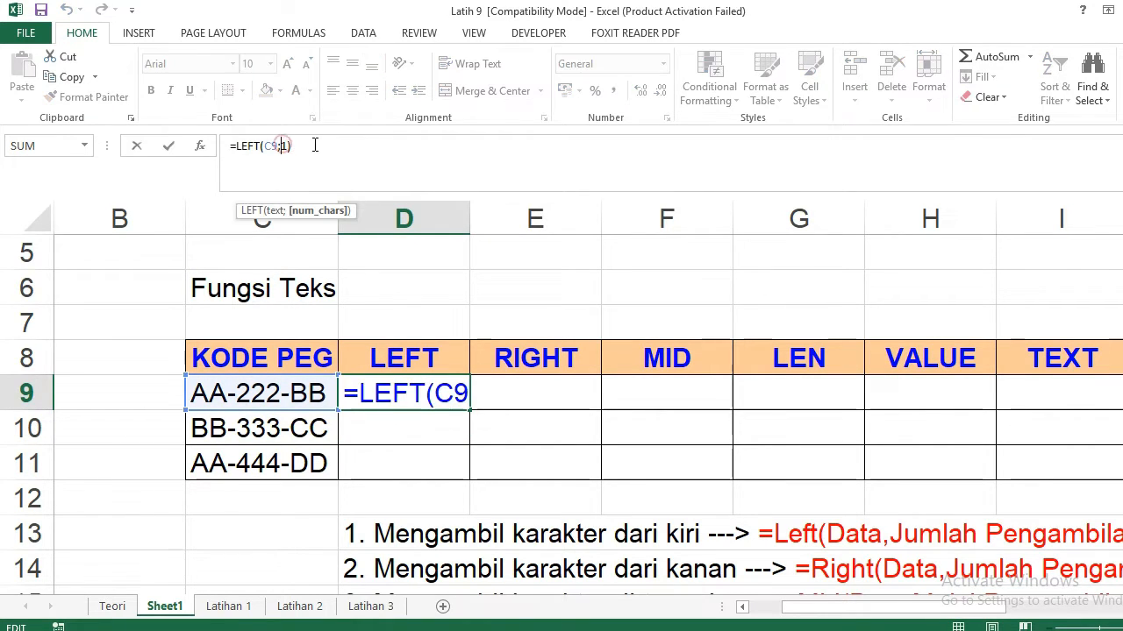
key(BackSpace)
text(2)
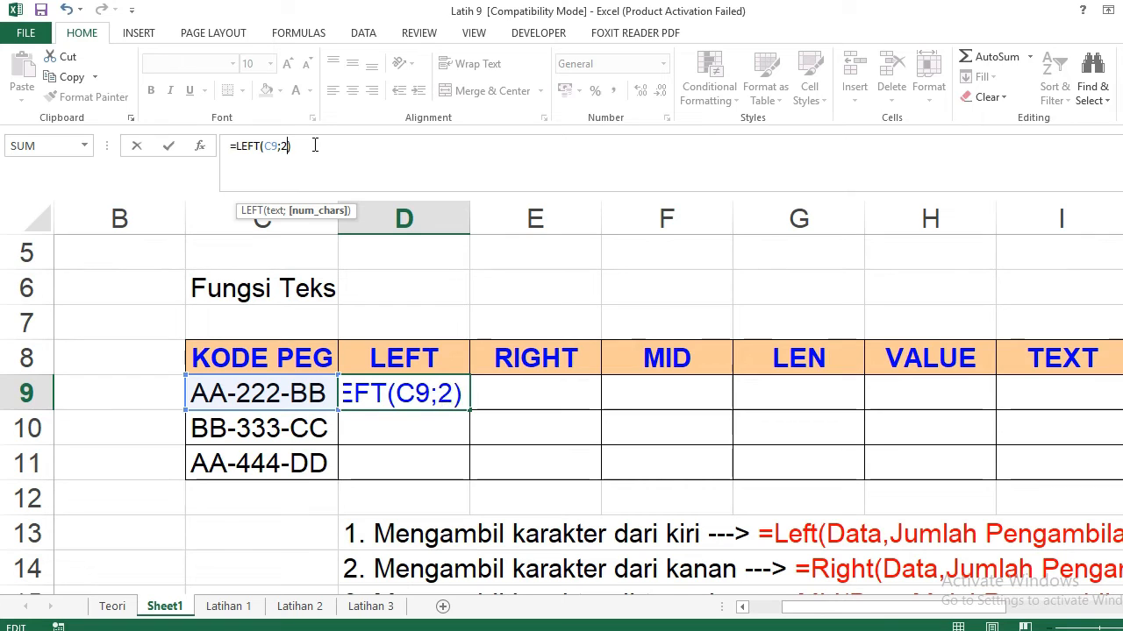
key(Return)
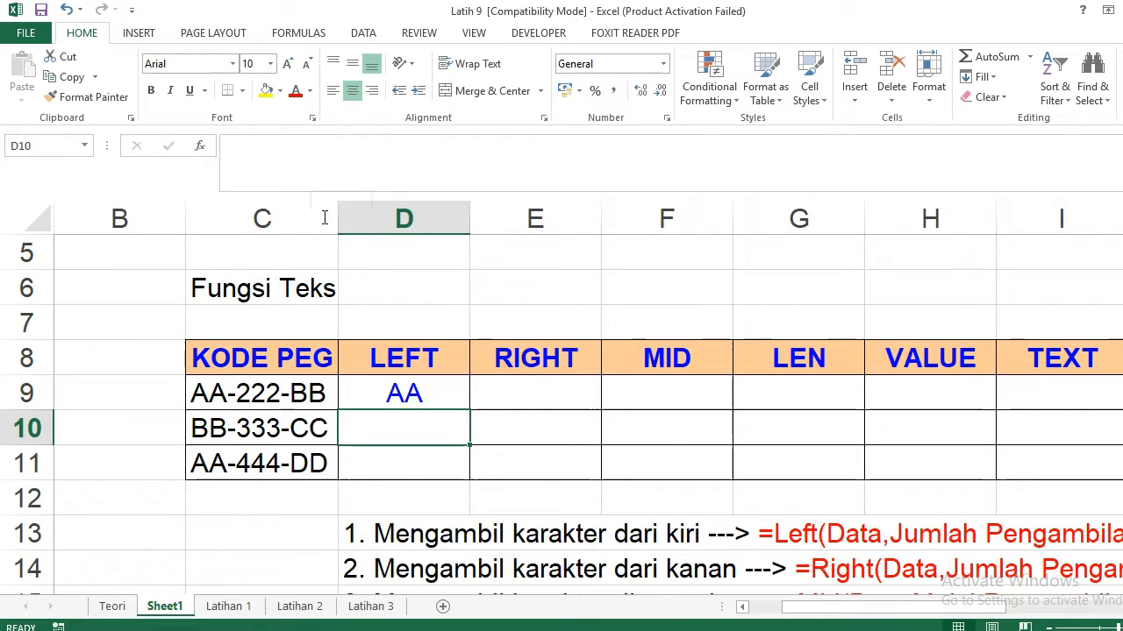
click(446, 395)
drag(469, 409, 463, 469)
Enter the formula =RIGHT(C9;2) in cell E9 to extract the last two characters of the employee code.
click(527, 390)
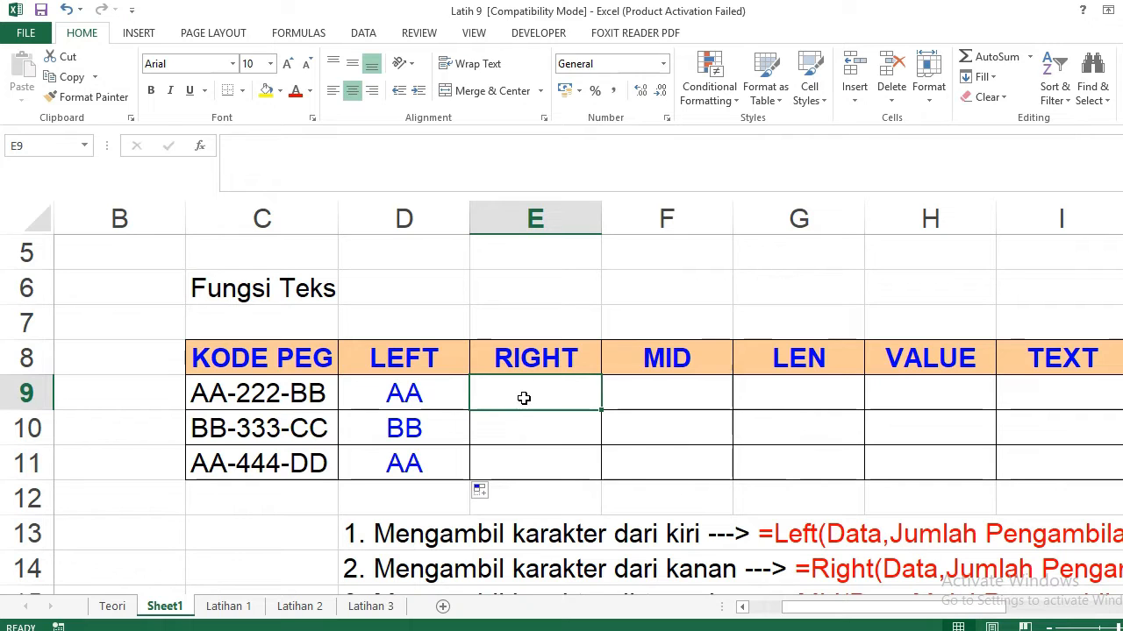
text(=)
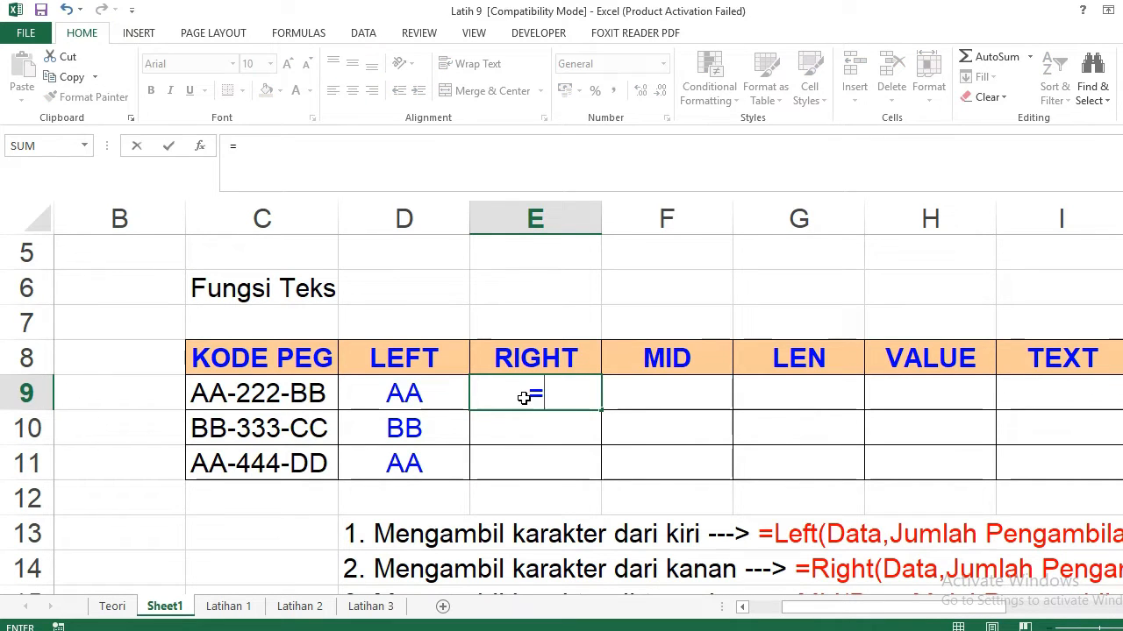
text(RI)
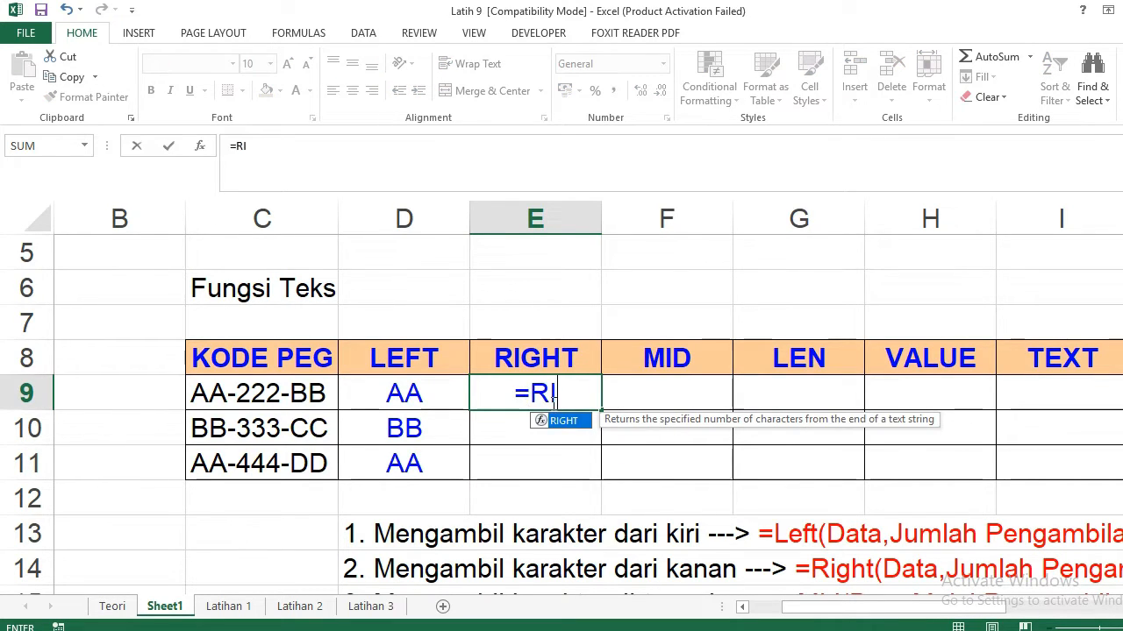
key(Tab)
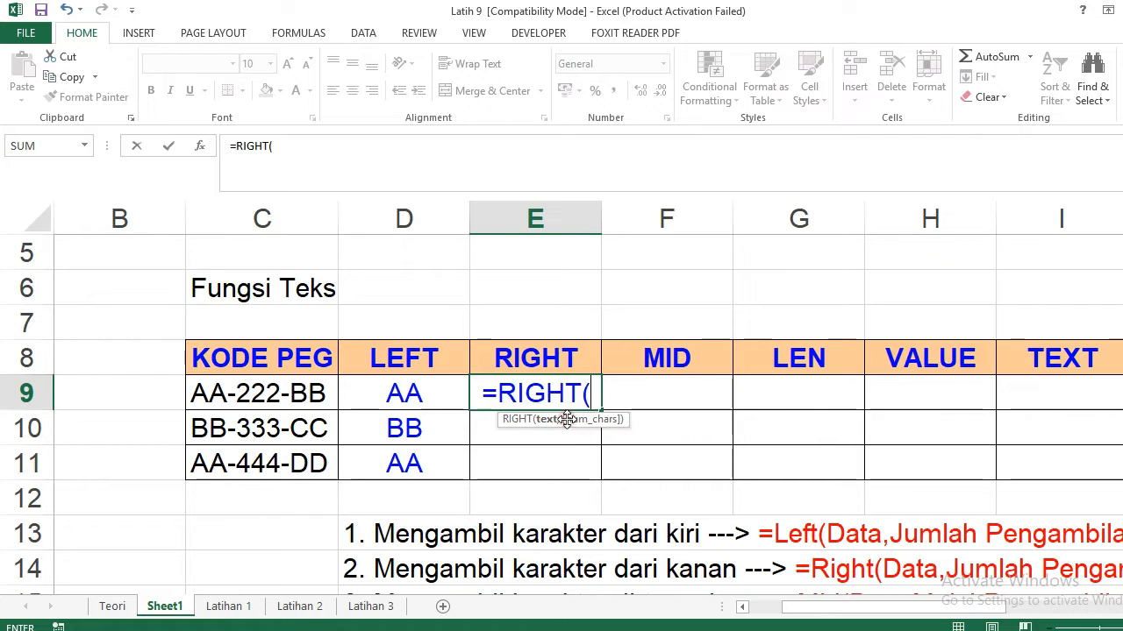
click(255, 396)
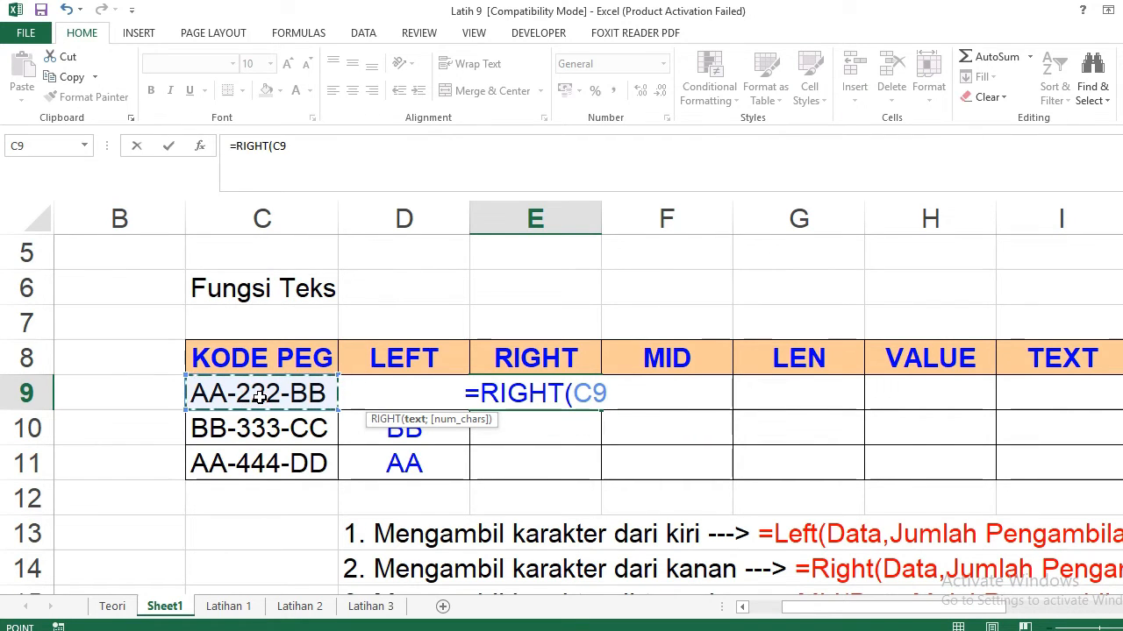
text(;)
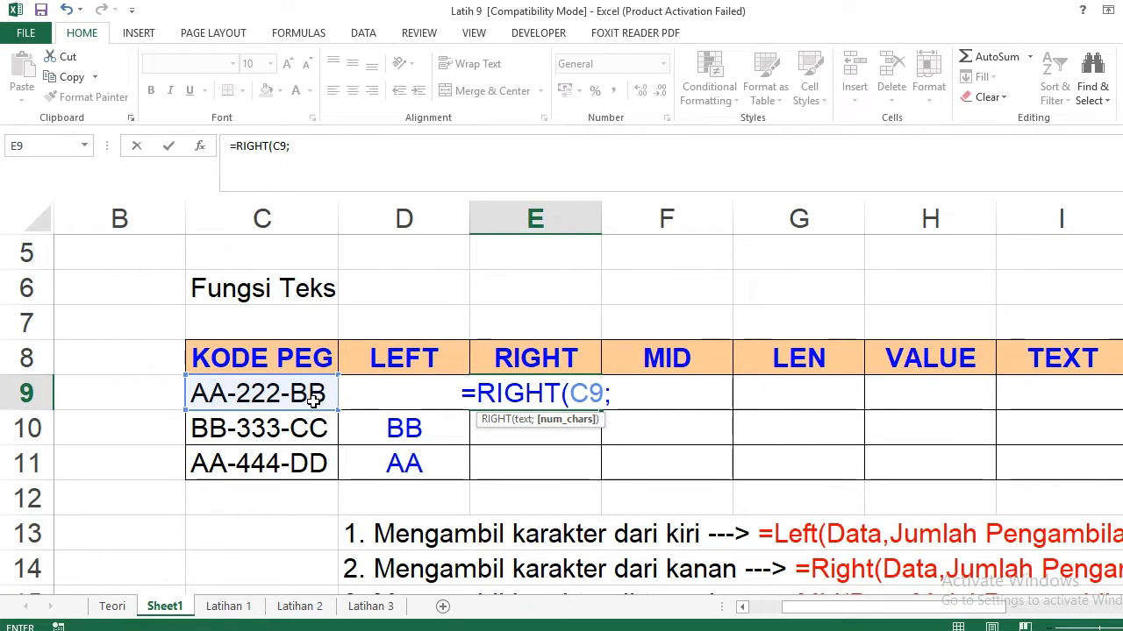
text(2)
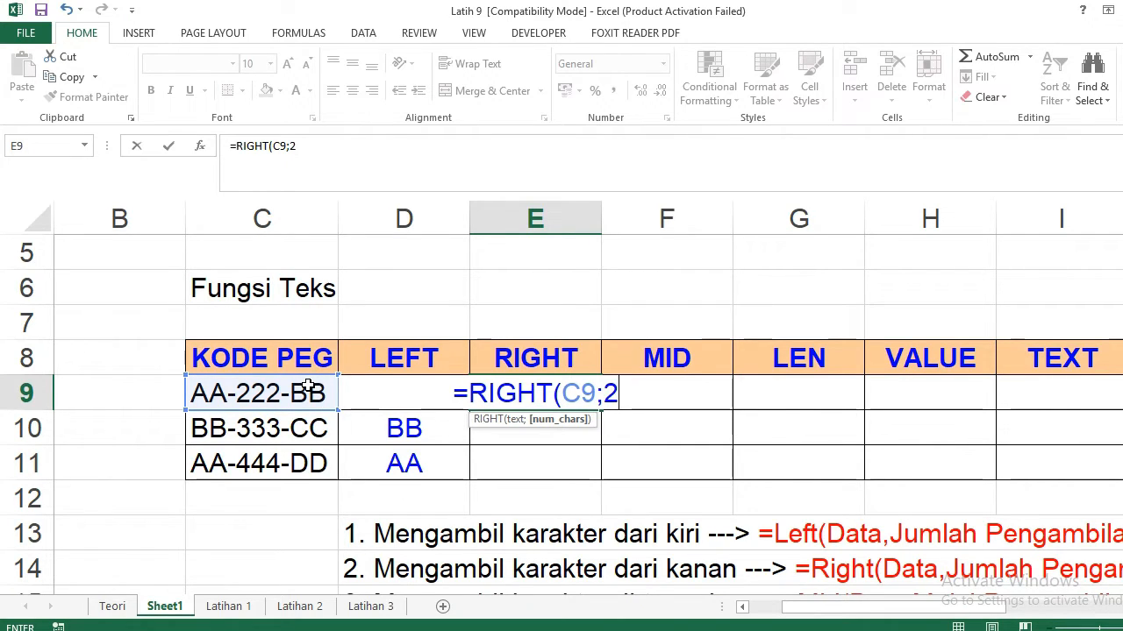
text())
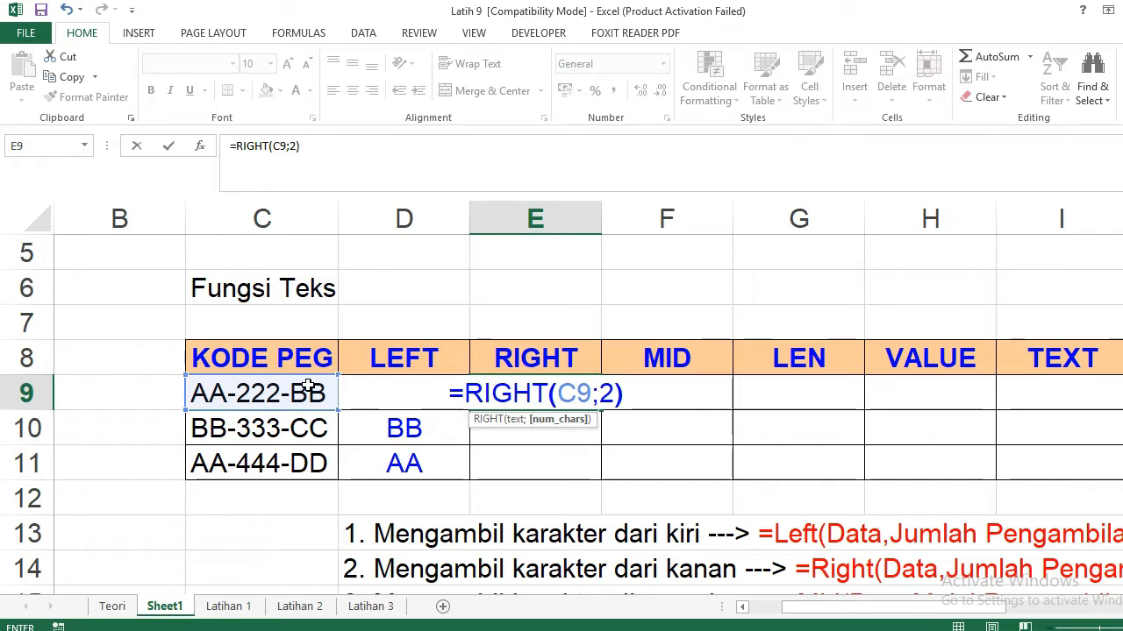
key(Return)
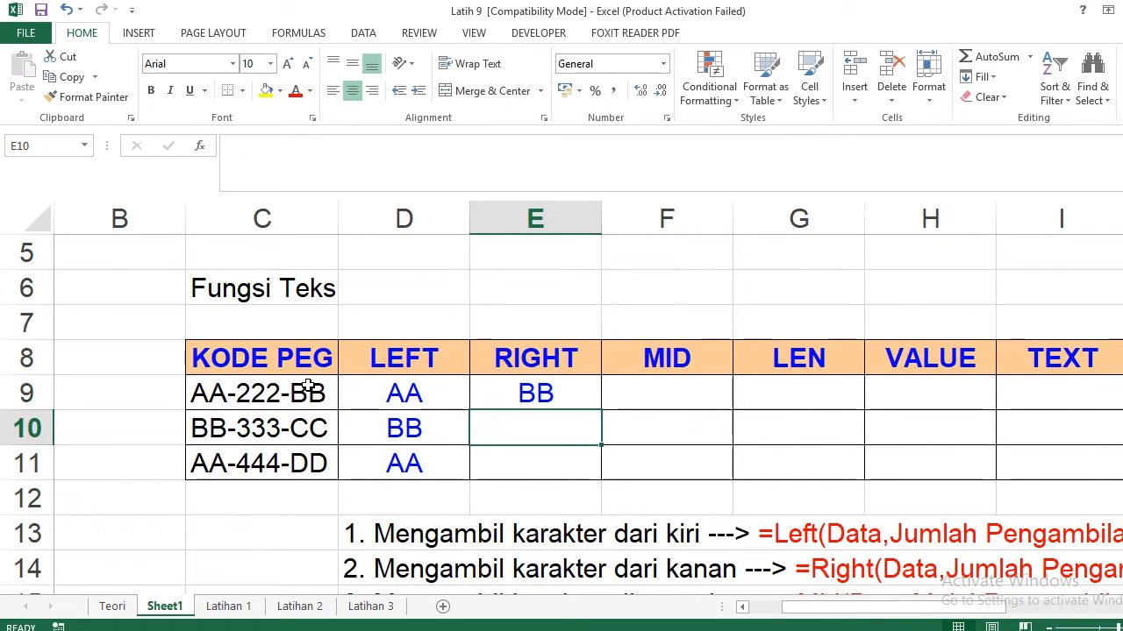
Change the number of characters in E9's RIGHT formula to 3.
click(500, 400)
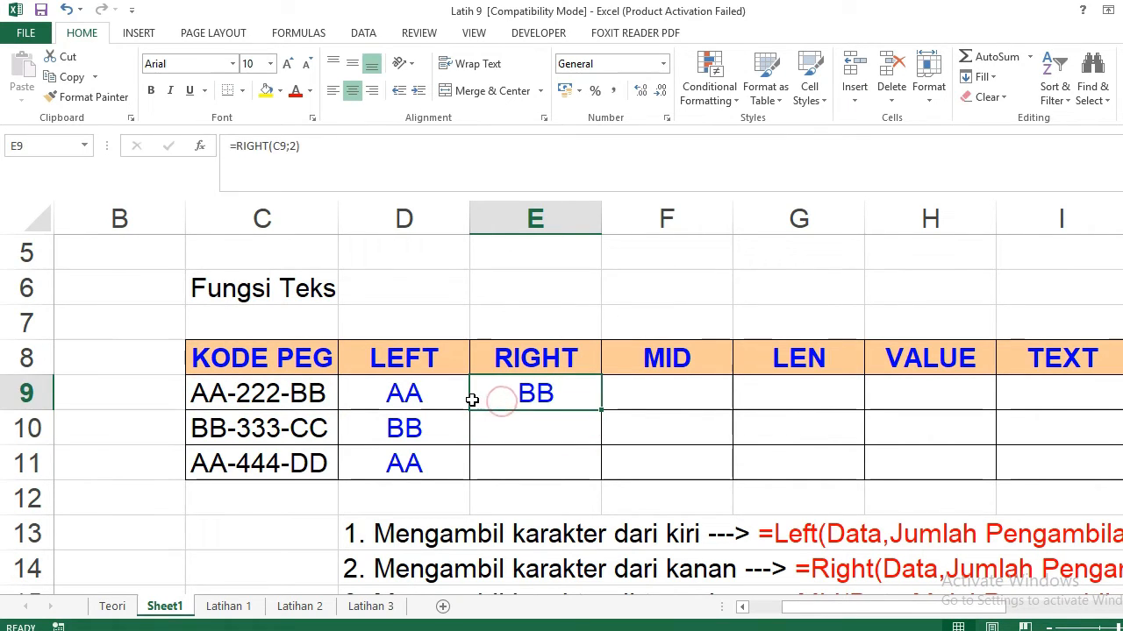
double_click(472, 400)
double_click(598, 394)
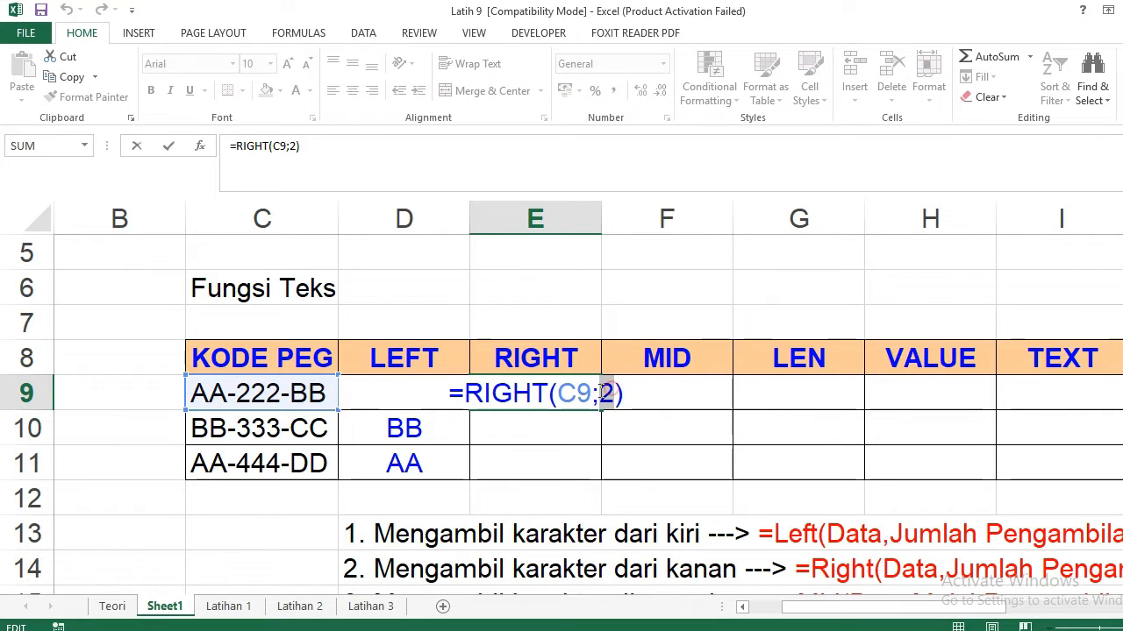
text(3)
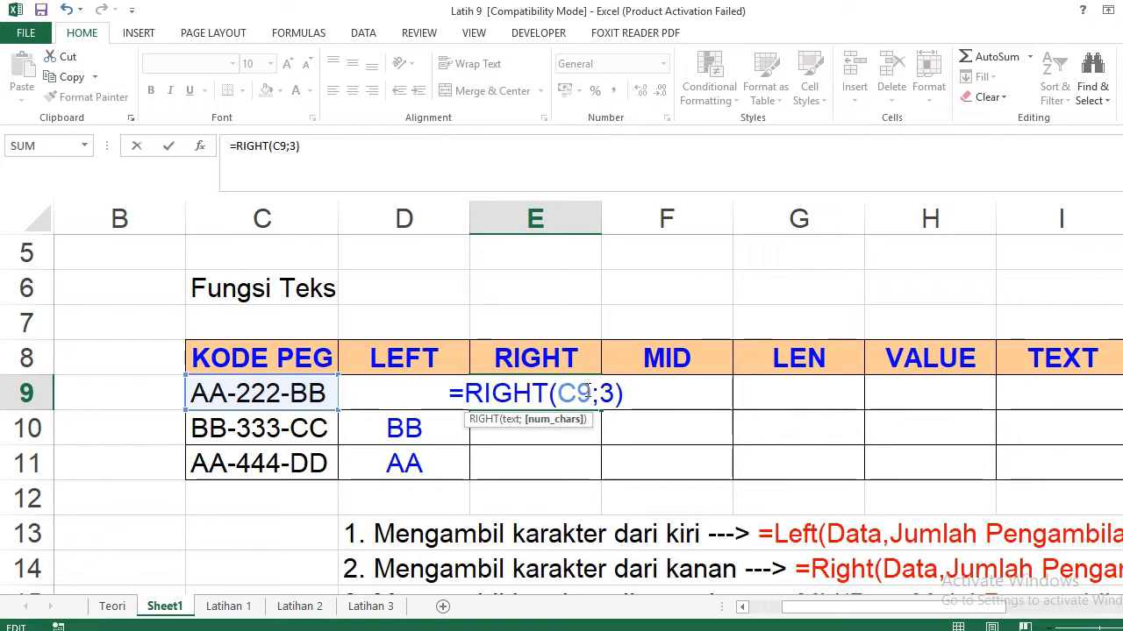
key(Return)
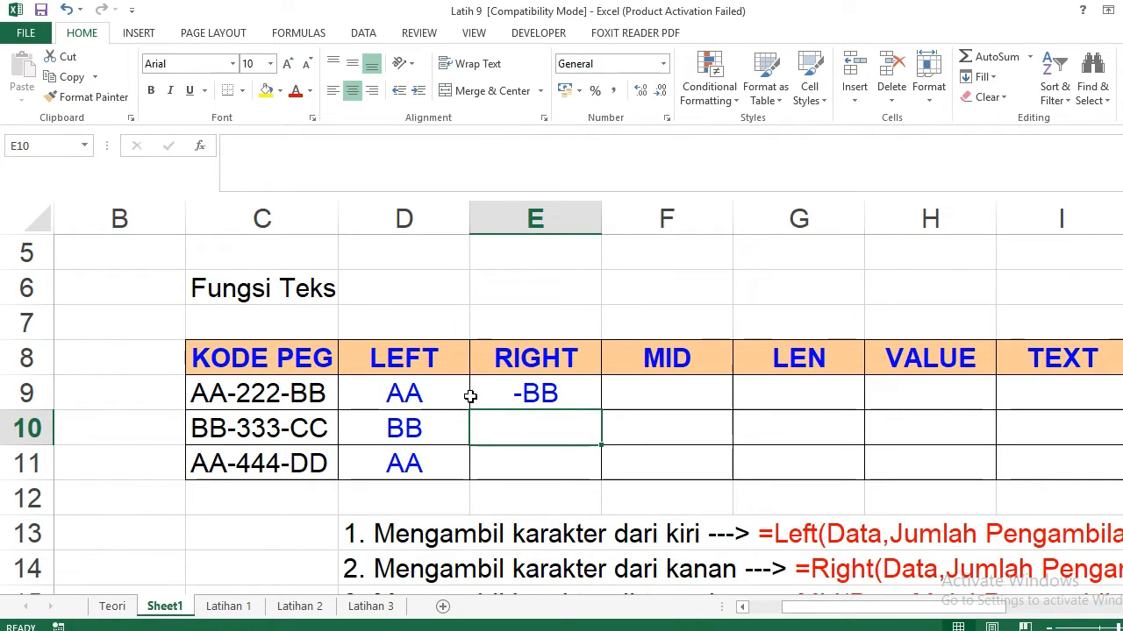
Set the number of characters in E9's RIGHT formula to 2 and fill the formula down through E11.
click(528, 394)
click(295, 145)
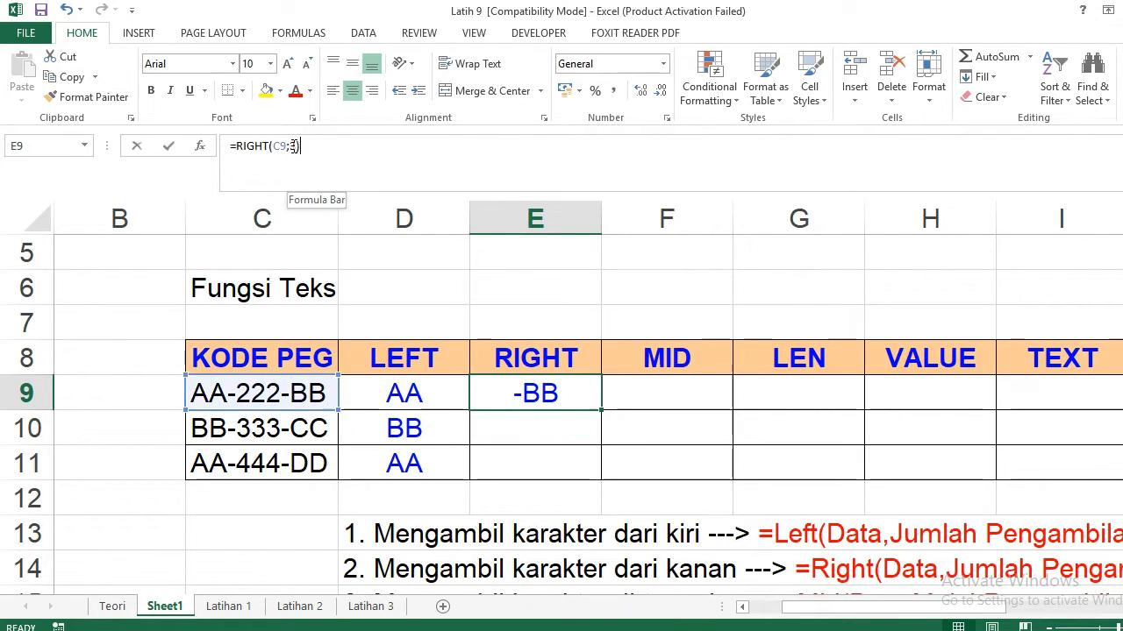
key(BackSpace)
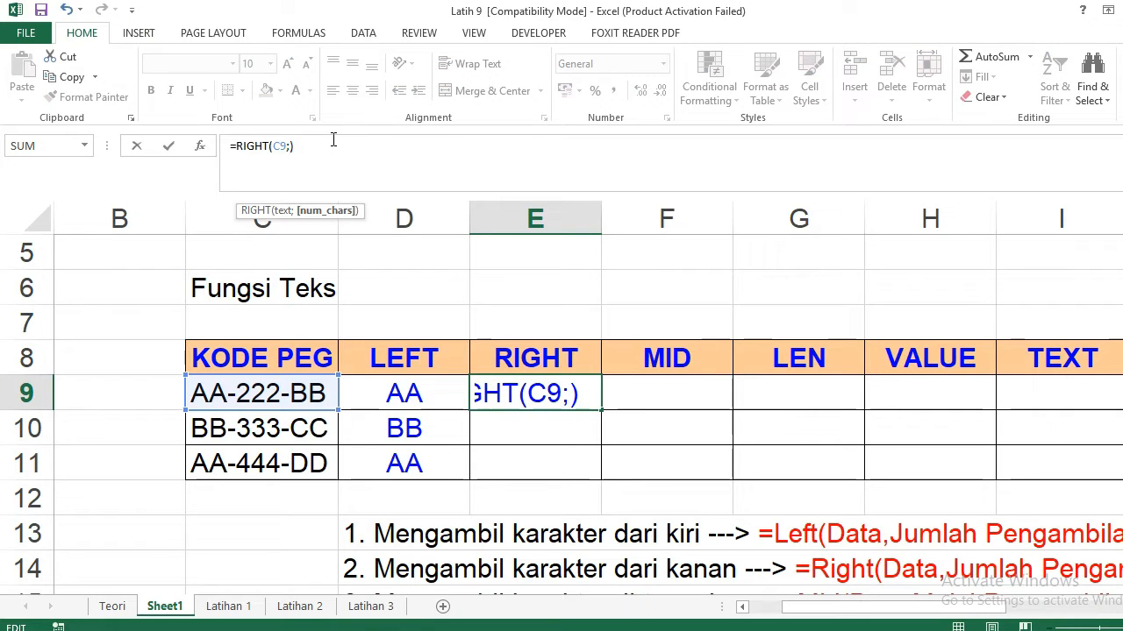
text(2)
key(Return)
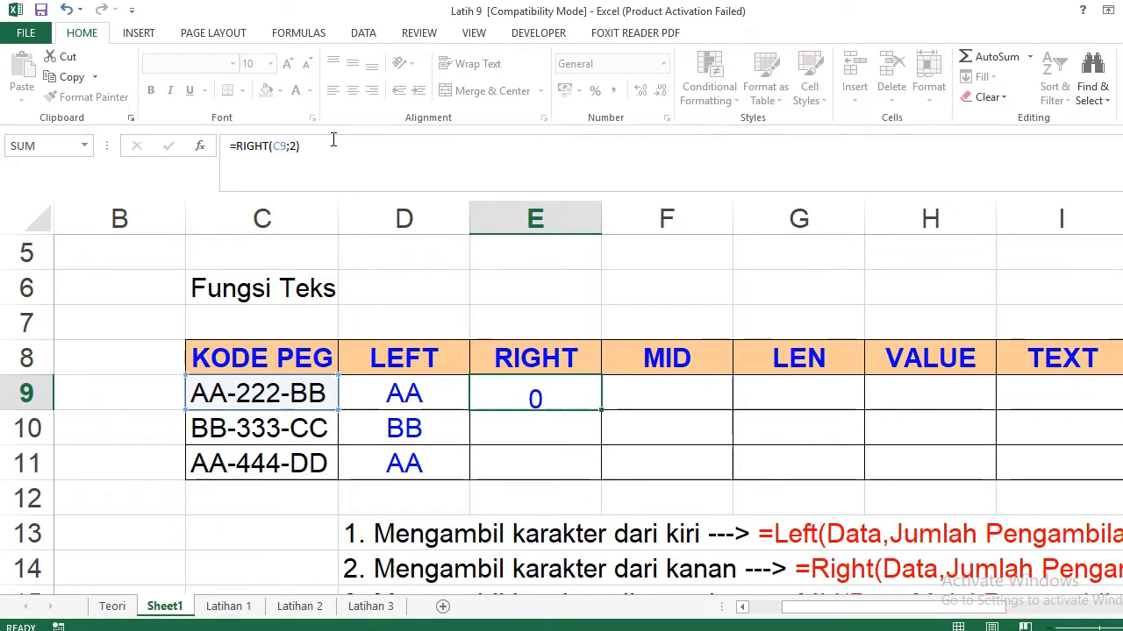
click(547, 402)
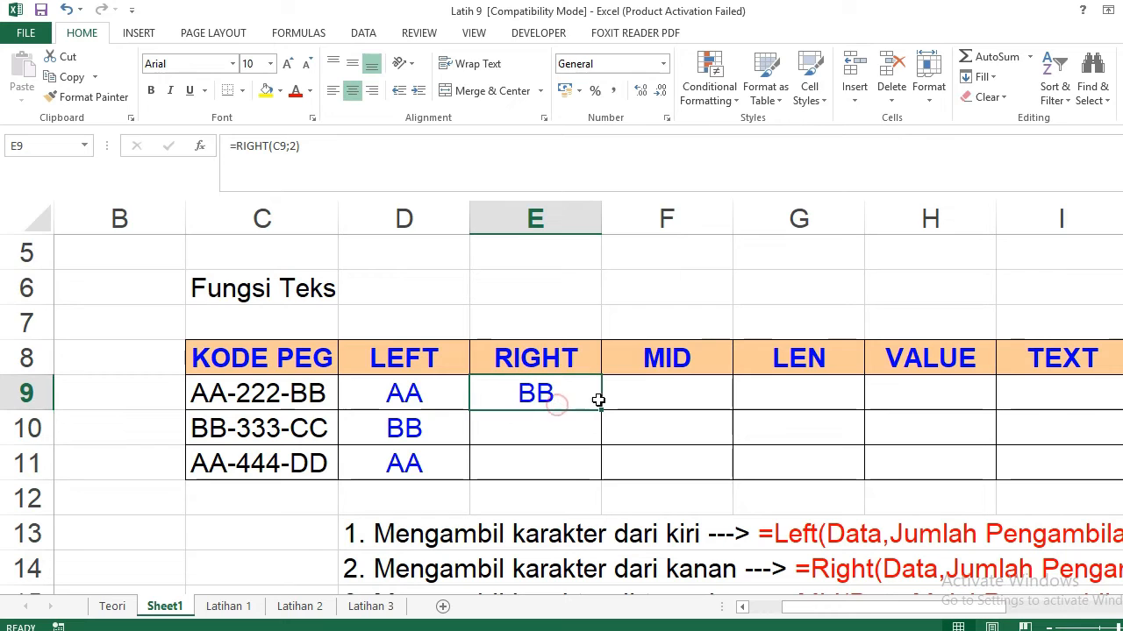
drag(601, 410, 600, 474)
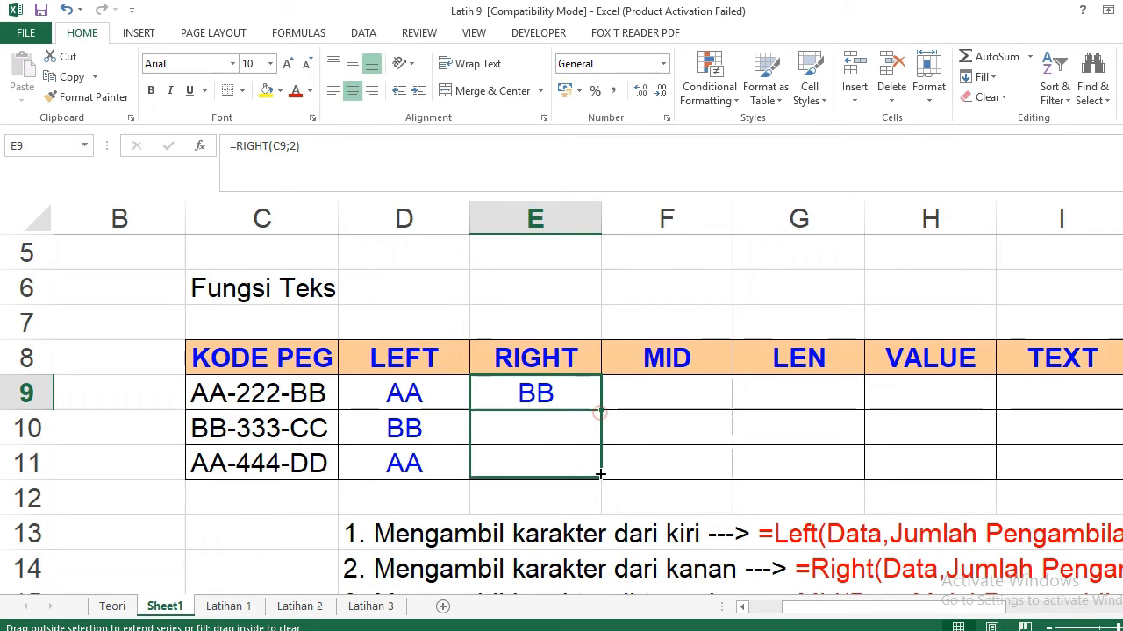
Enter the formula =MID(C9;4;3) in cell F9 to extract the code's middle three characters, and fill it down through F11.
click(656, 394)
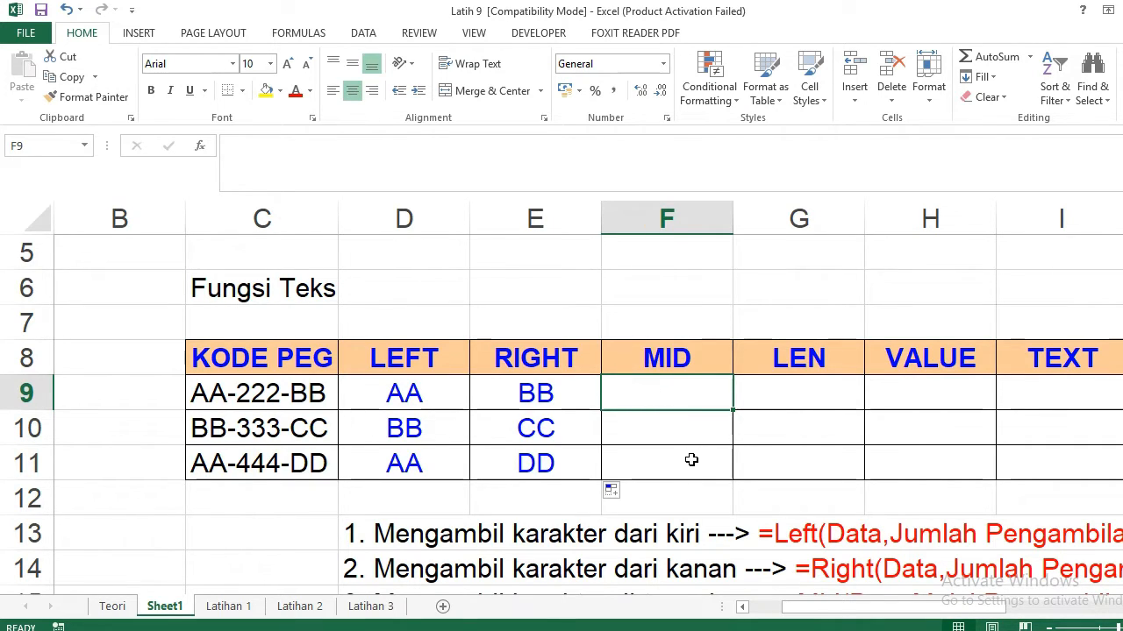
text(=)
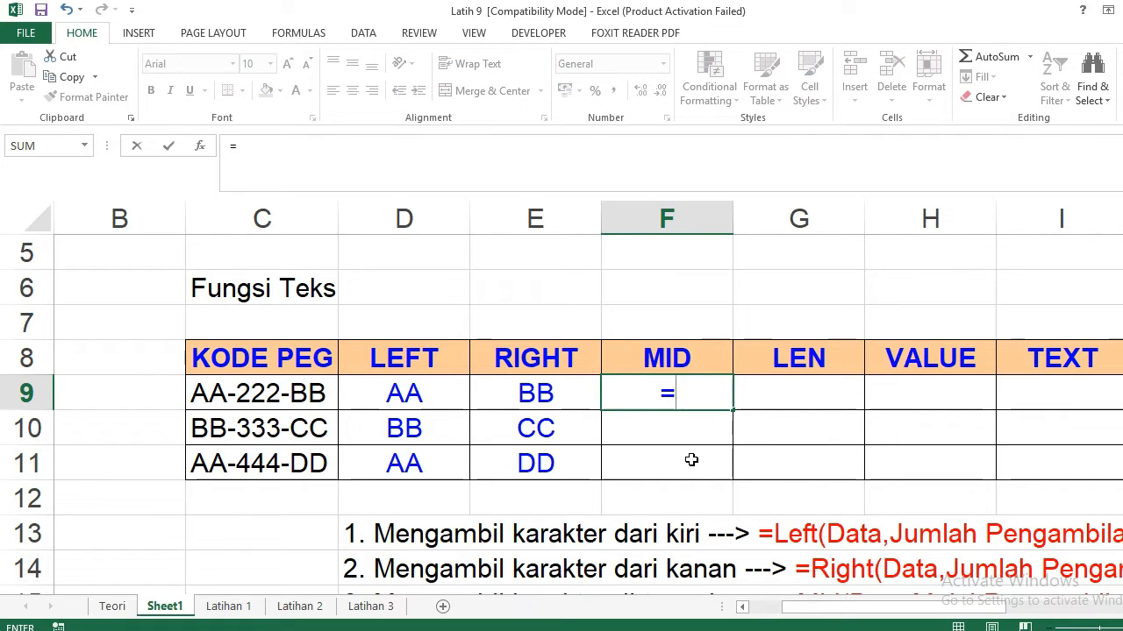
text(m)
key(Escape)
key(Escape)
text(M)
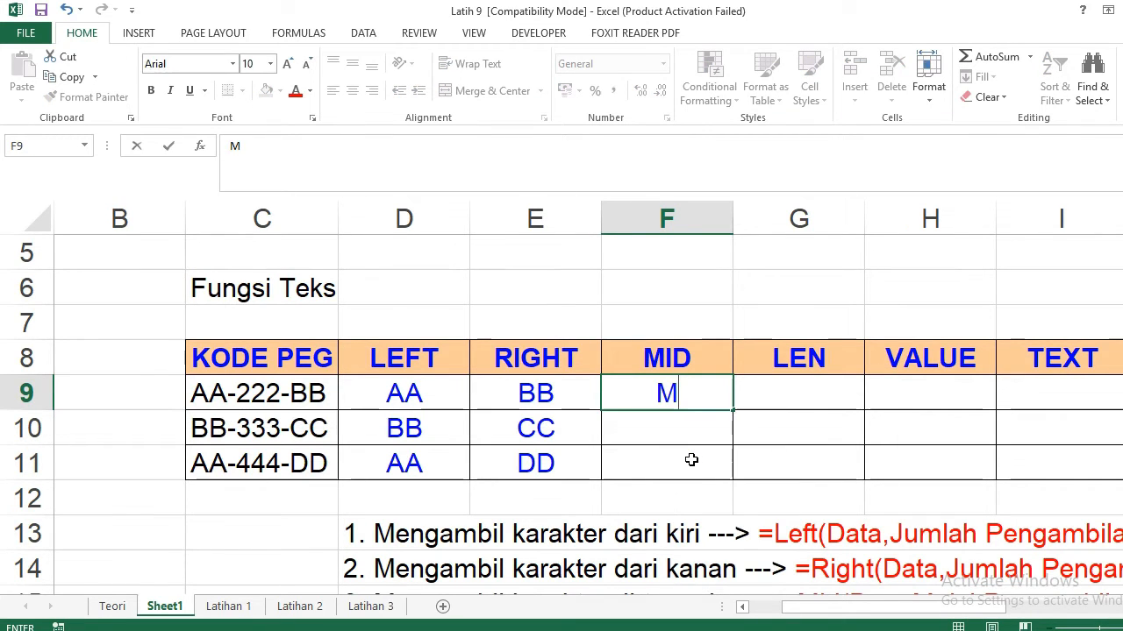
key(BackSpace)
text(=MI)
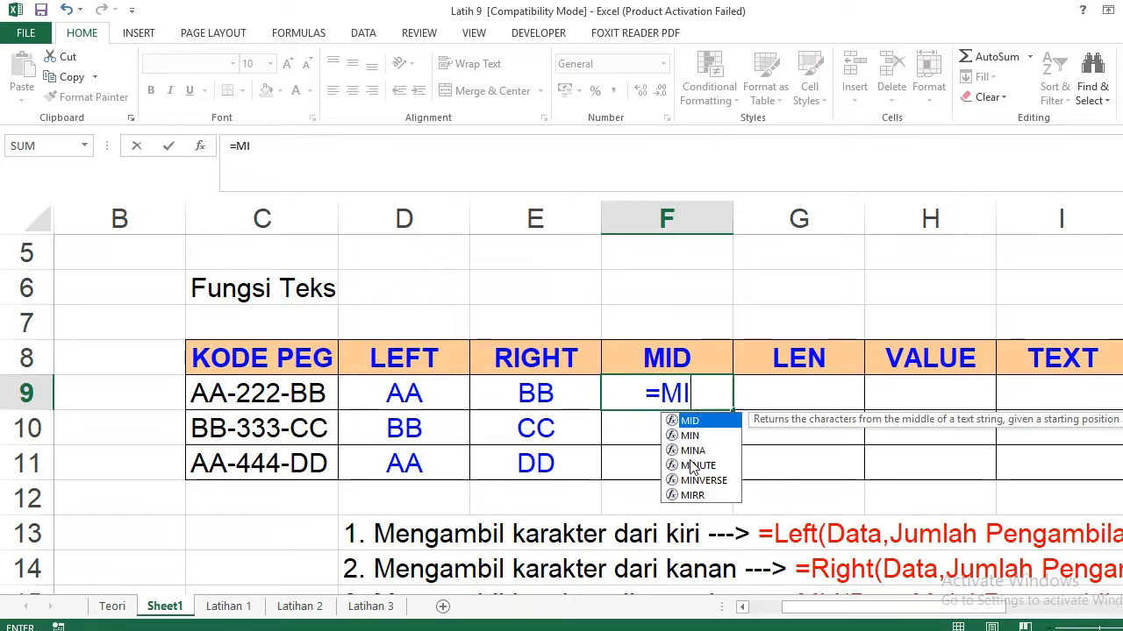
text(N)
key(BackSpace)
text(D()
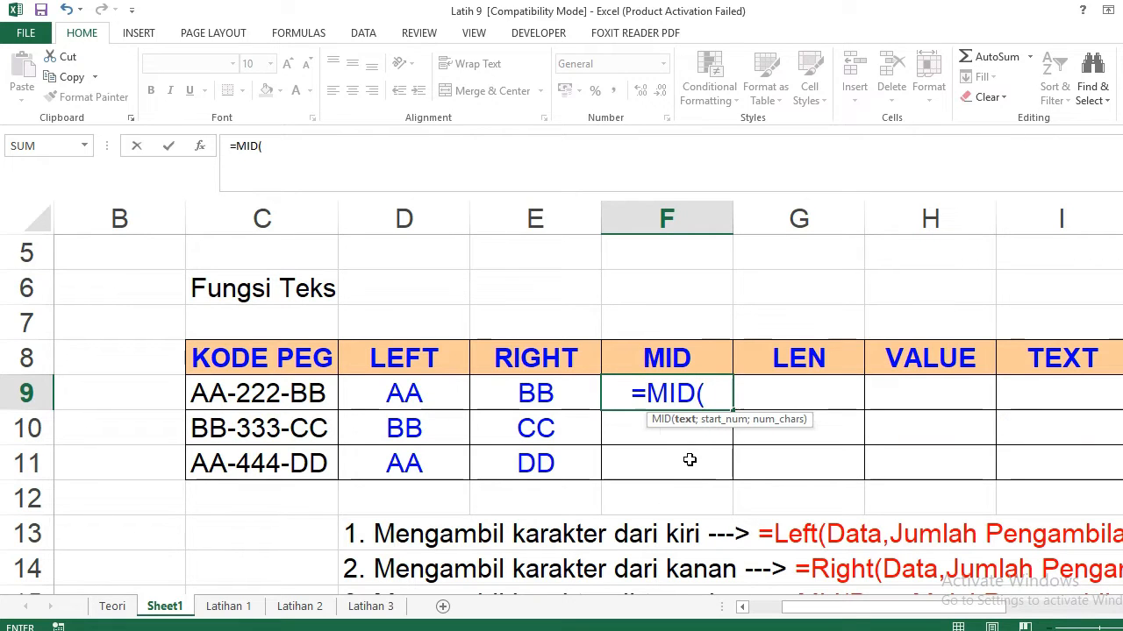
click(301, 394)
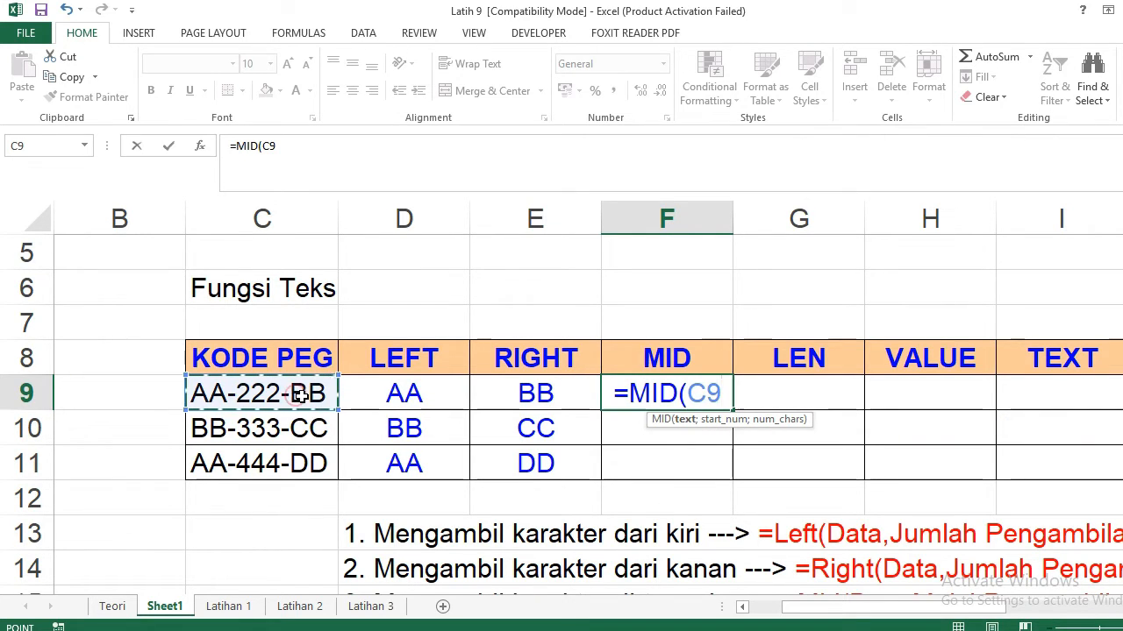
text(;)
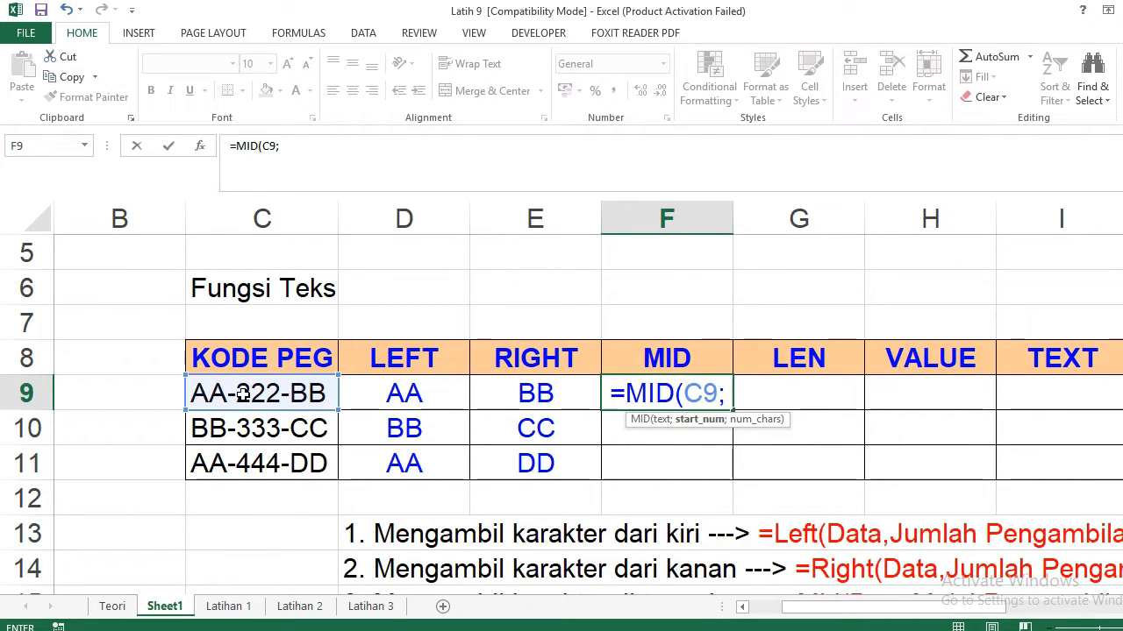
text(4)
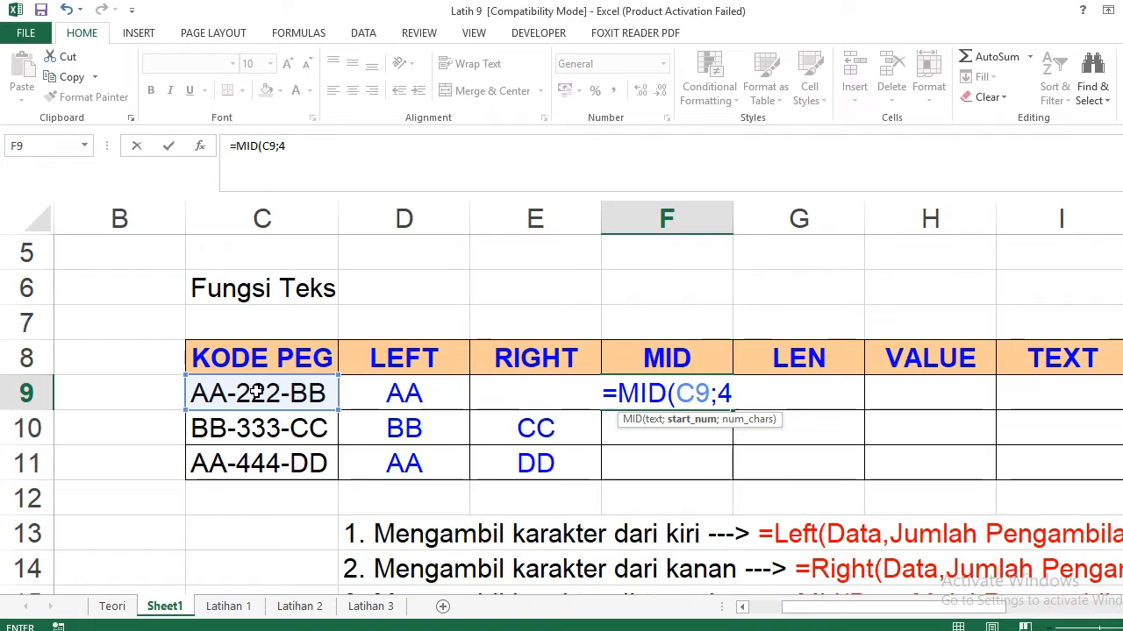
text(;)
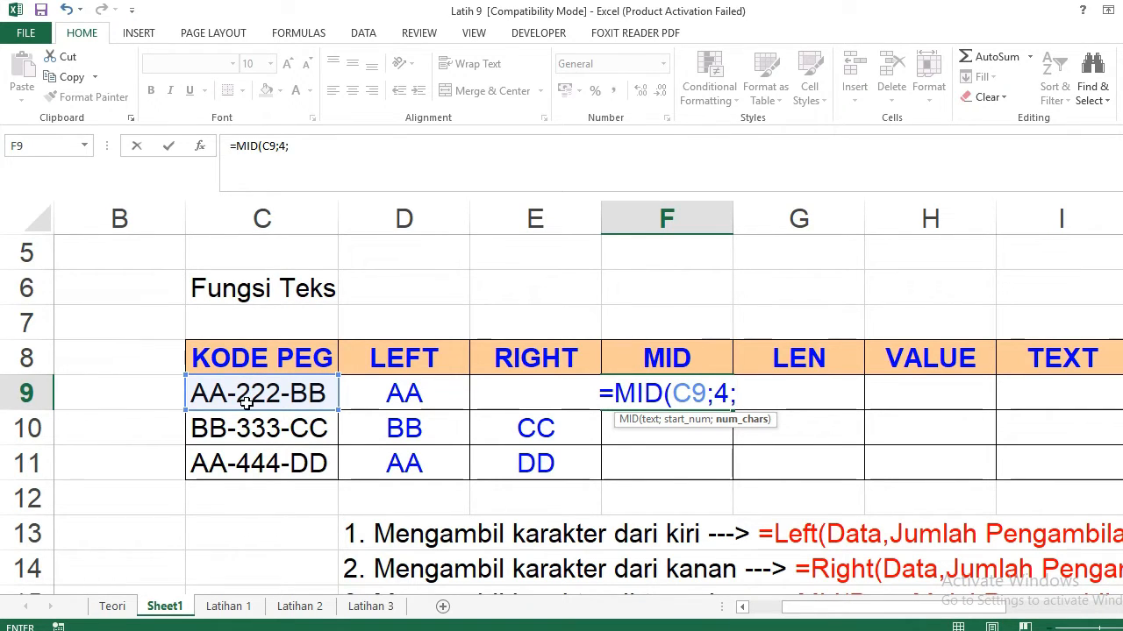
text(3)
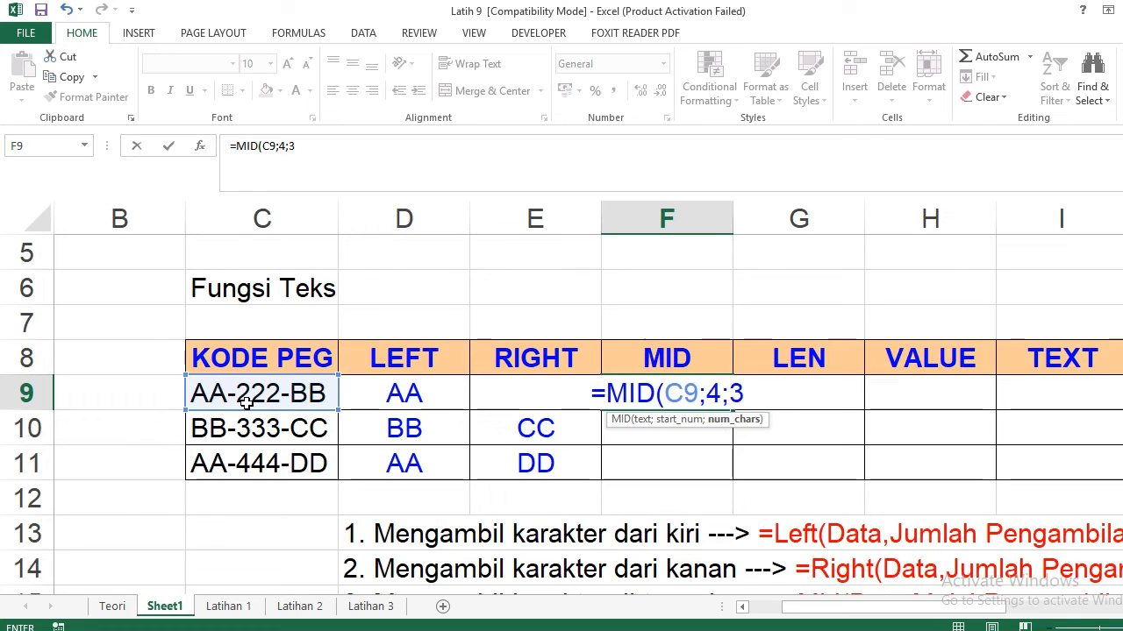
text())
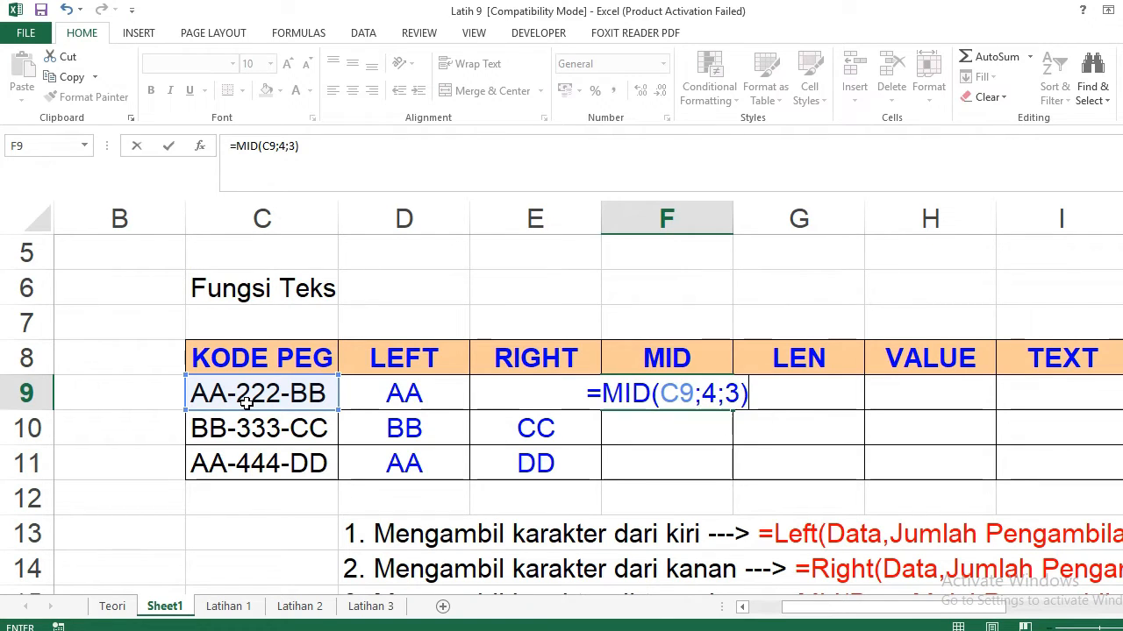
key(Return)
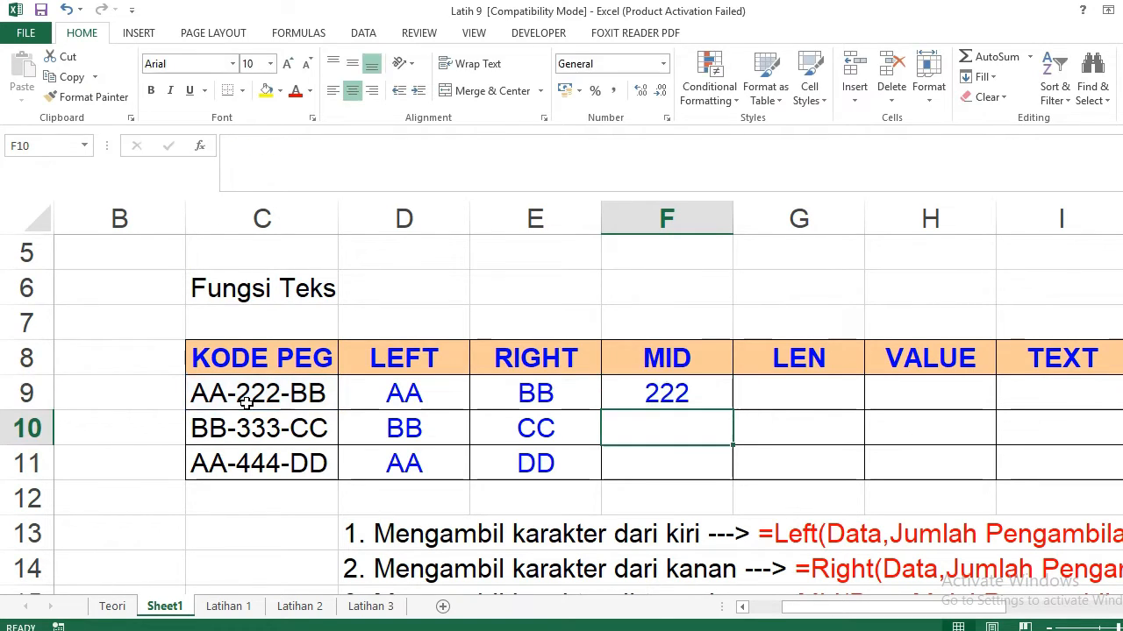
click(658, 386)
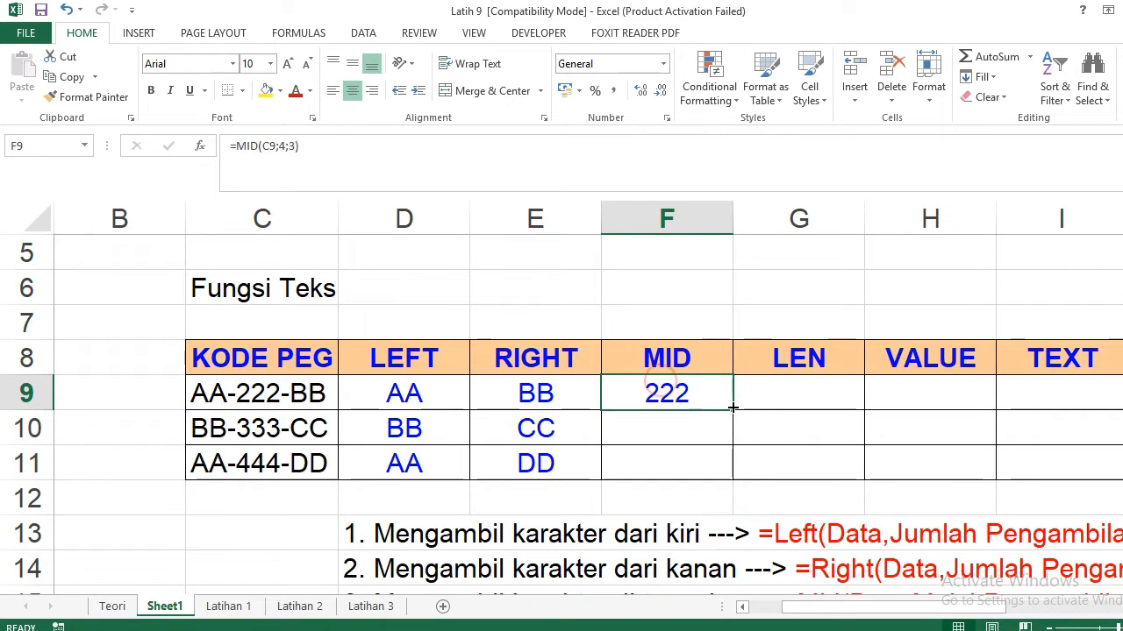
drag(732, 409, 732, 474)
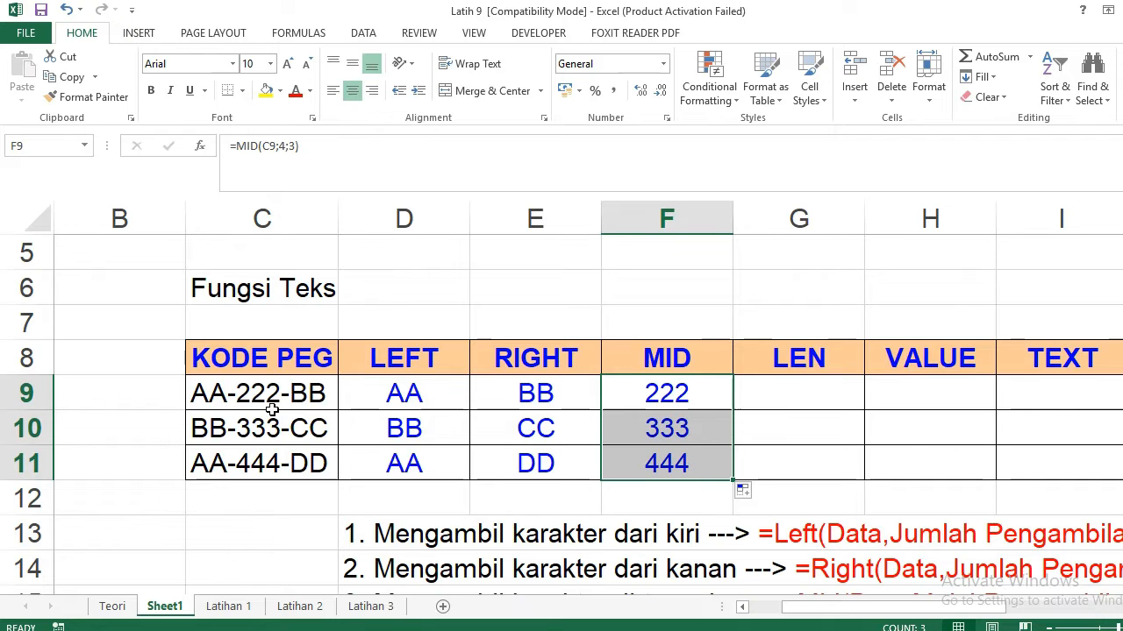
Enter the formula =LEN(C9) in cell G9 to count the employee code's characters, and fill it down through G11.
click(815, 397)
scroll(815, 398, down, 1)
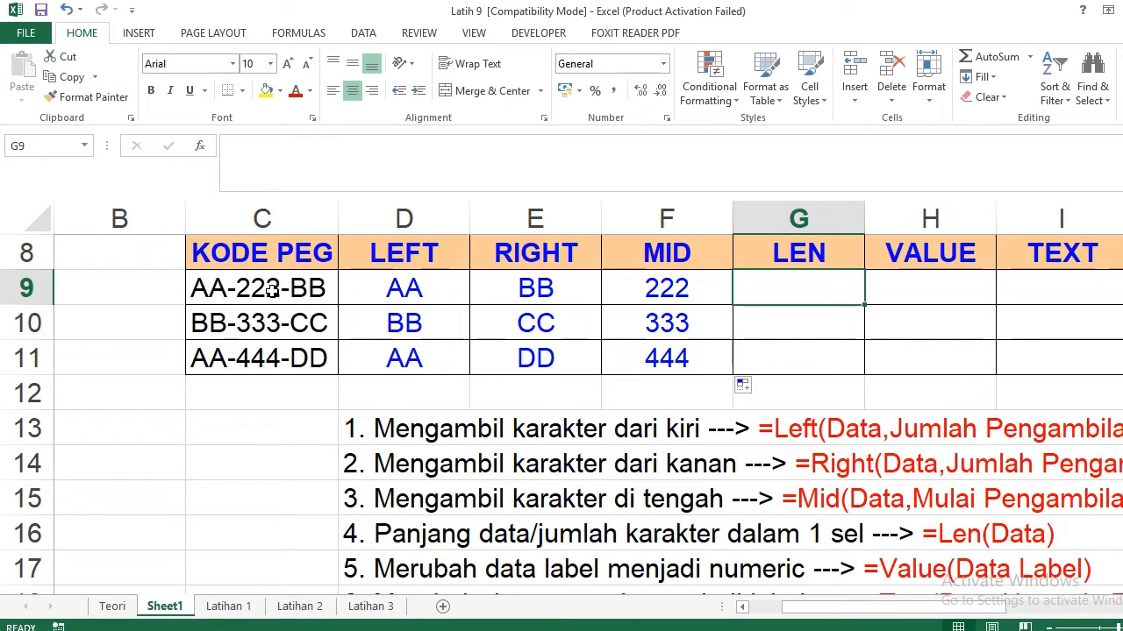
text(=)
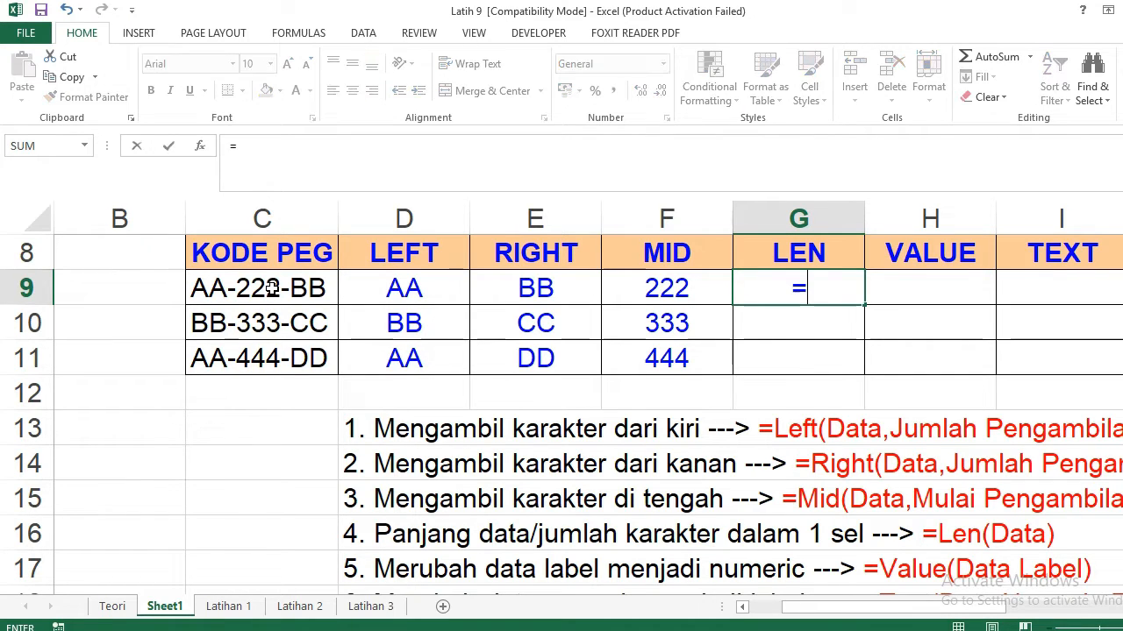
text(LEN()
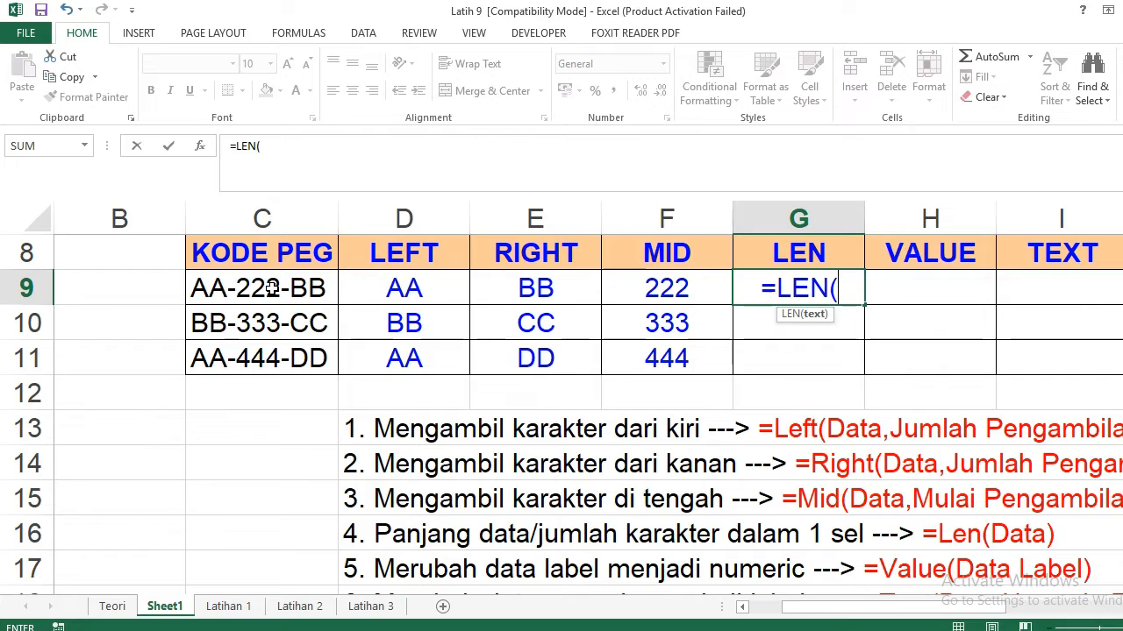
click(266, 287)
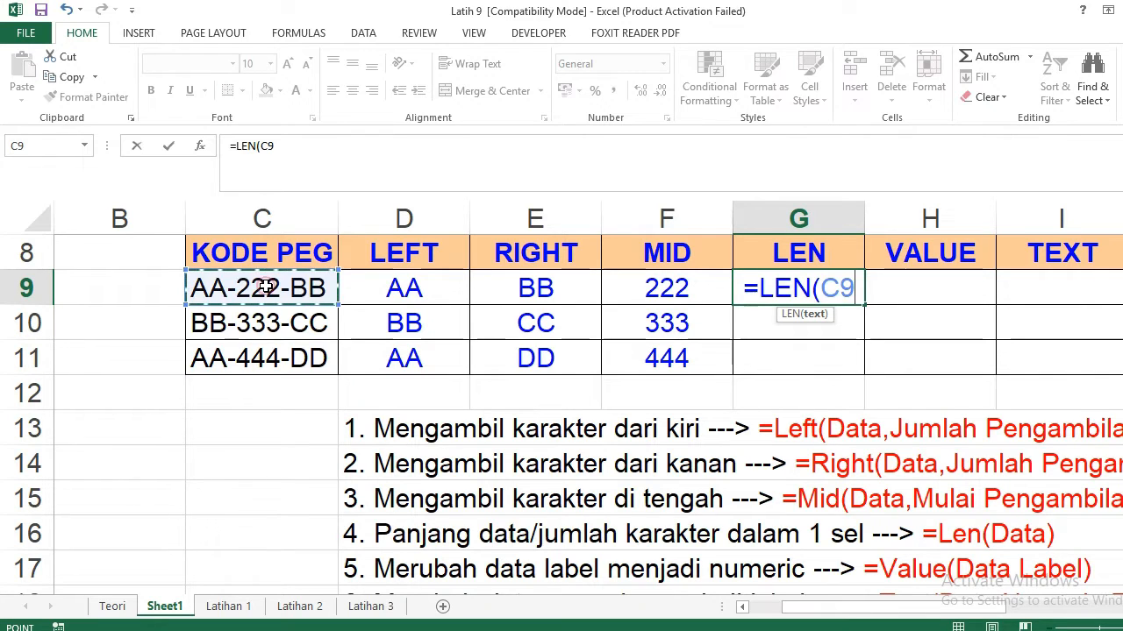
text())
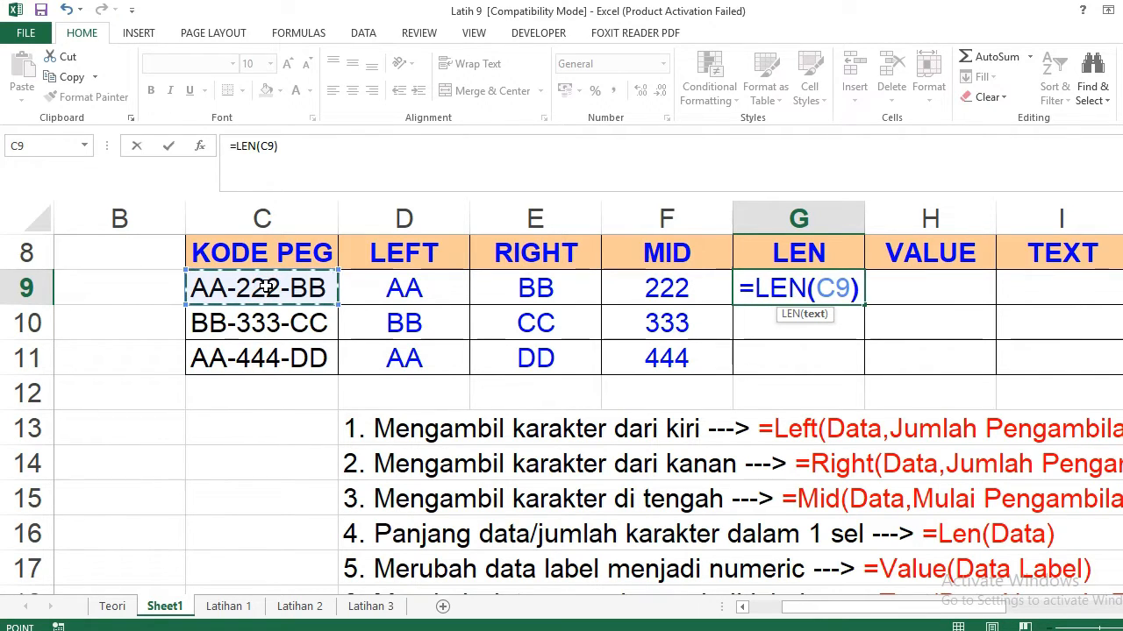
key(Return)
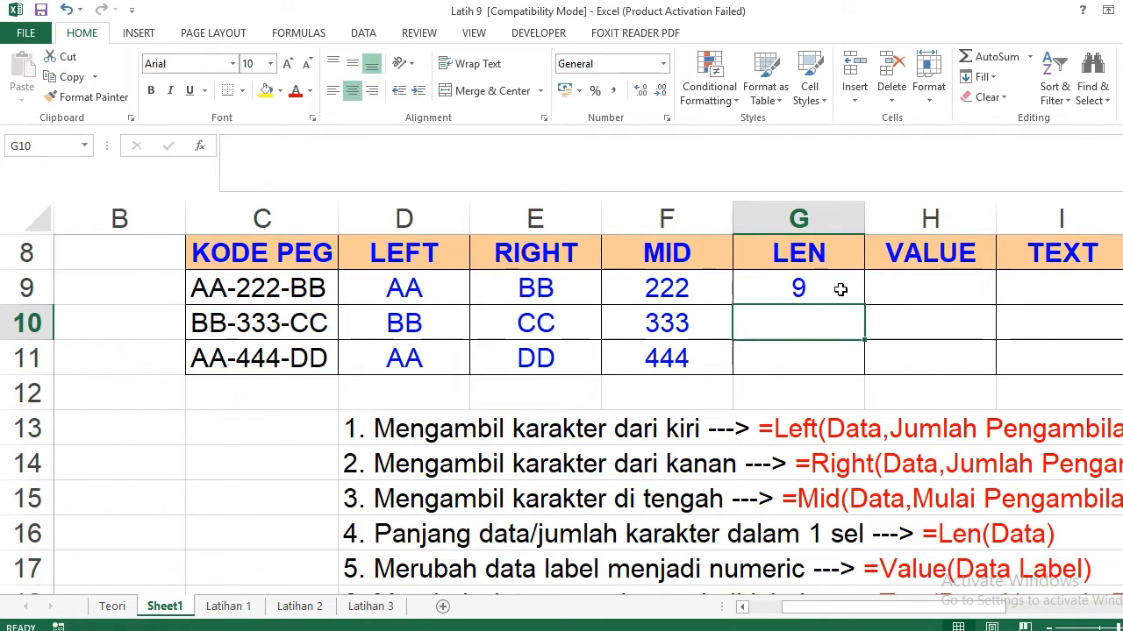
click(849, 294)
drag(864, 304, 870, 364)
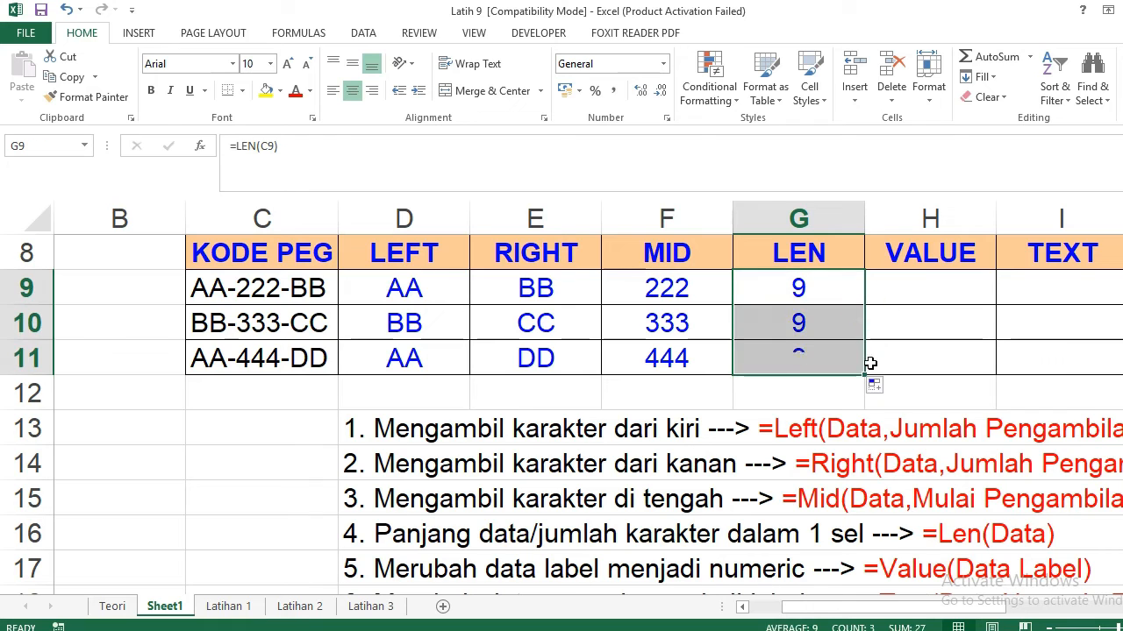
Enter the formula =VALUE(F9) in cell H9 to convert the MID result to a number, and fill it down through H11.
click(934, 283)
scroll(934, 283, down, 1)
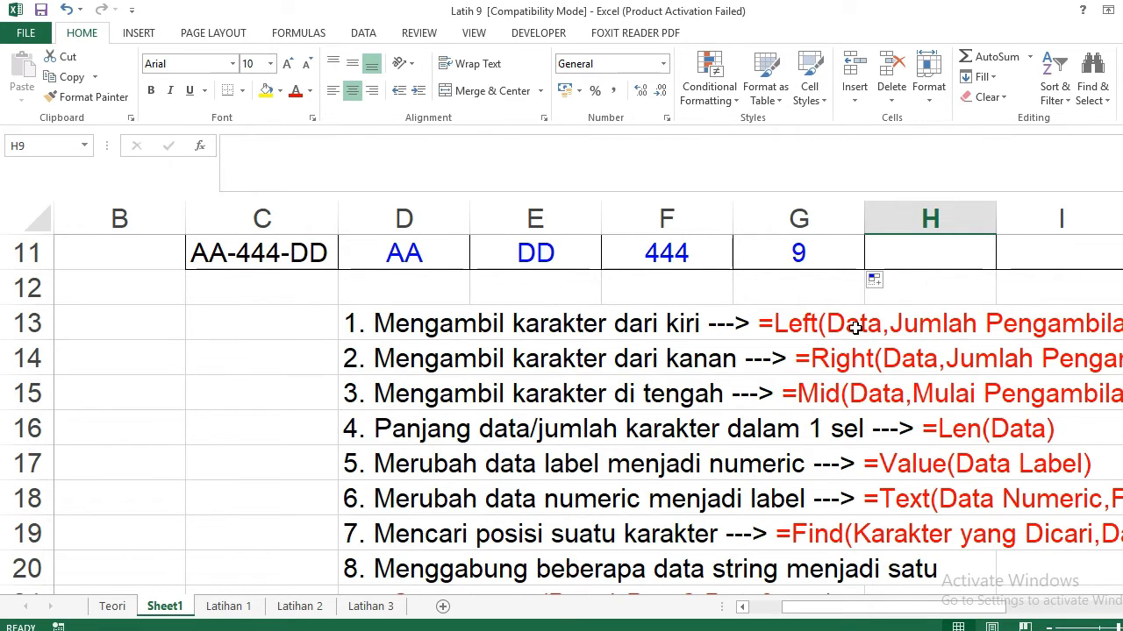
scroll(854, 328, up, 1)
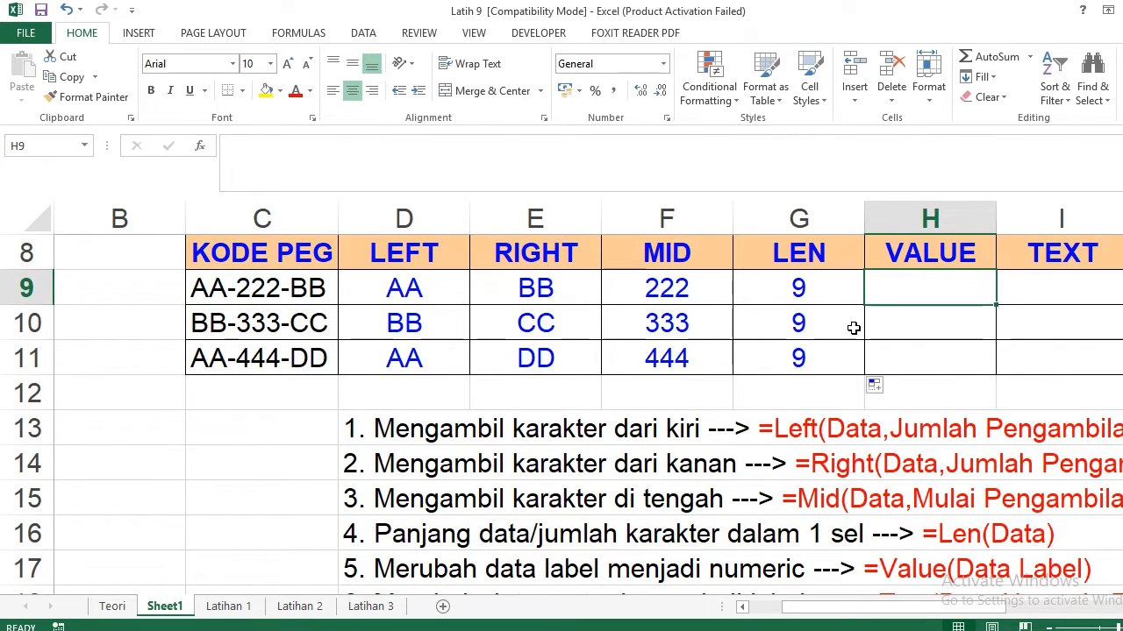
click(676, 289)
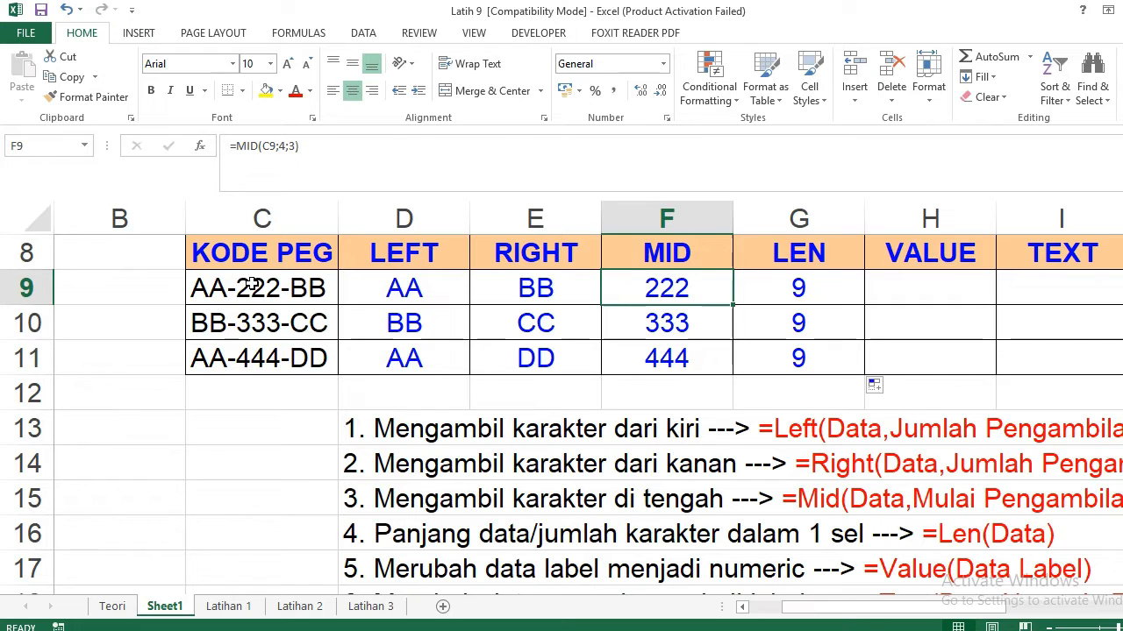
click(932, 280)
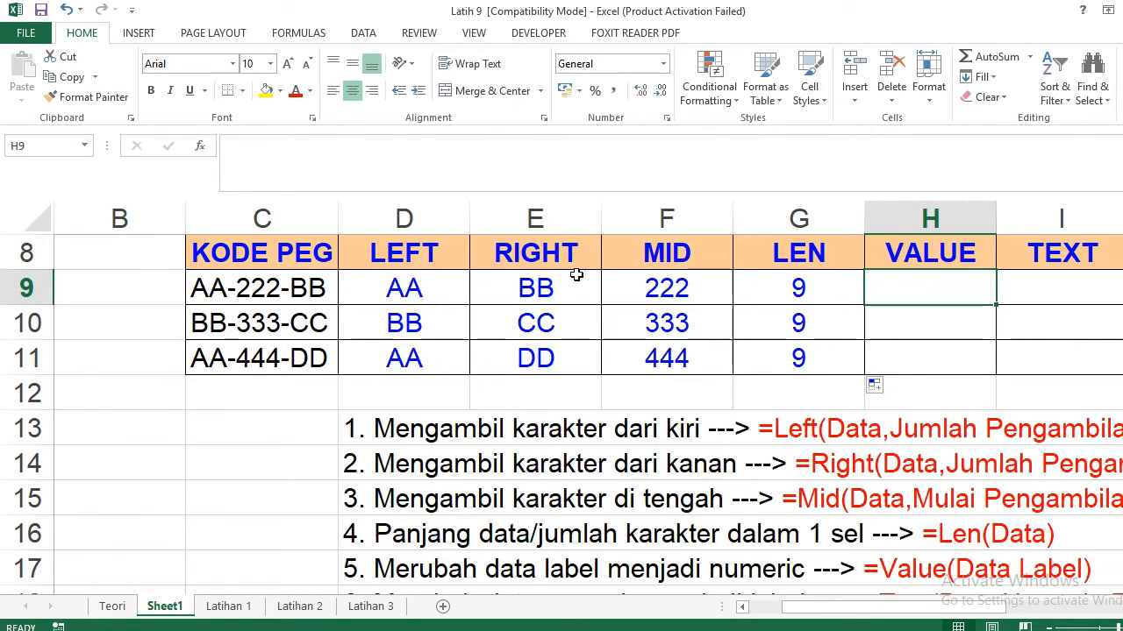
text(=VE)
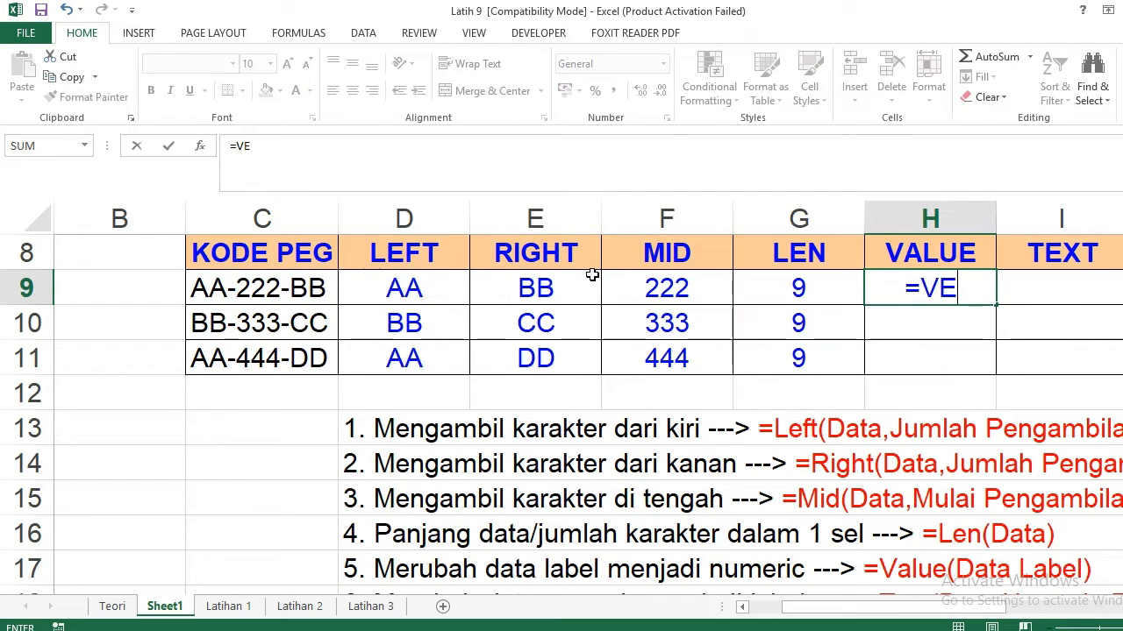
key(BackSpace)
text(ALUE()
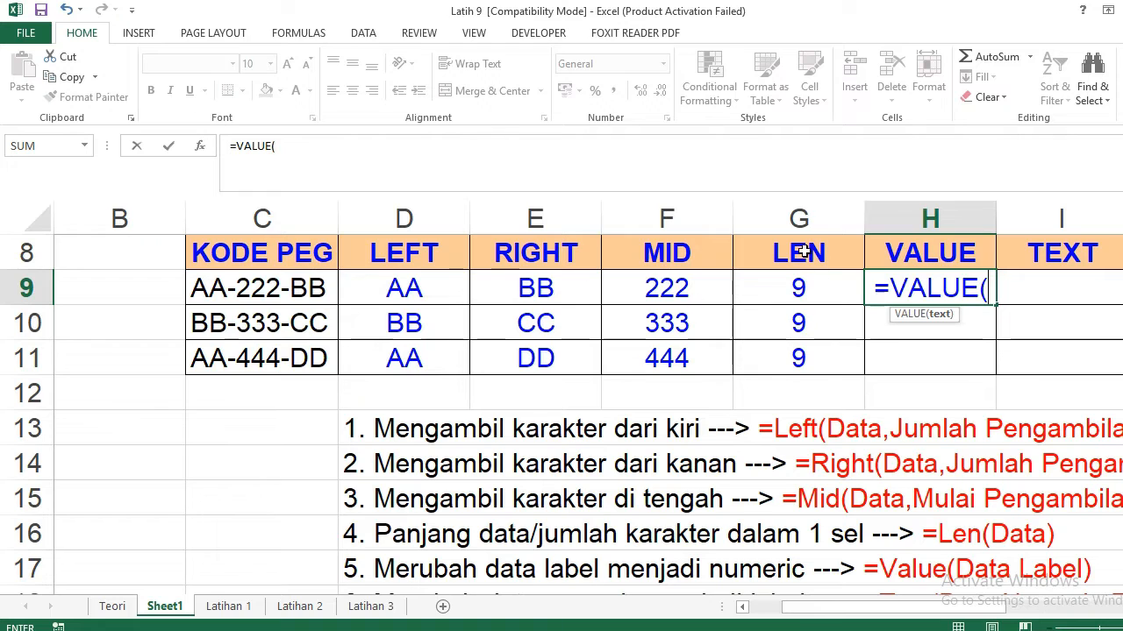
click(666, 286)
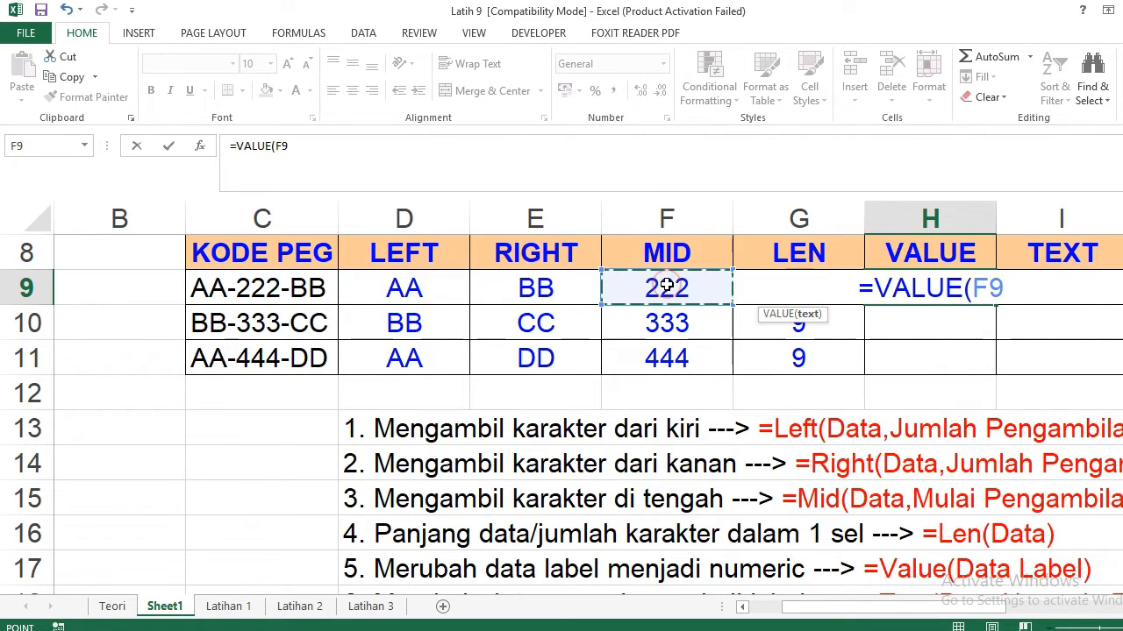
text())
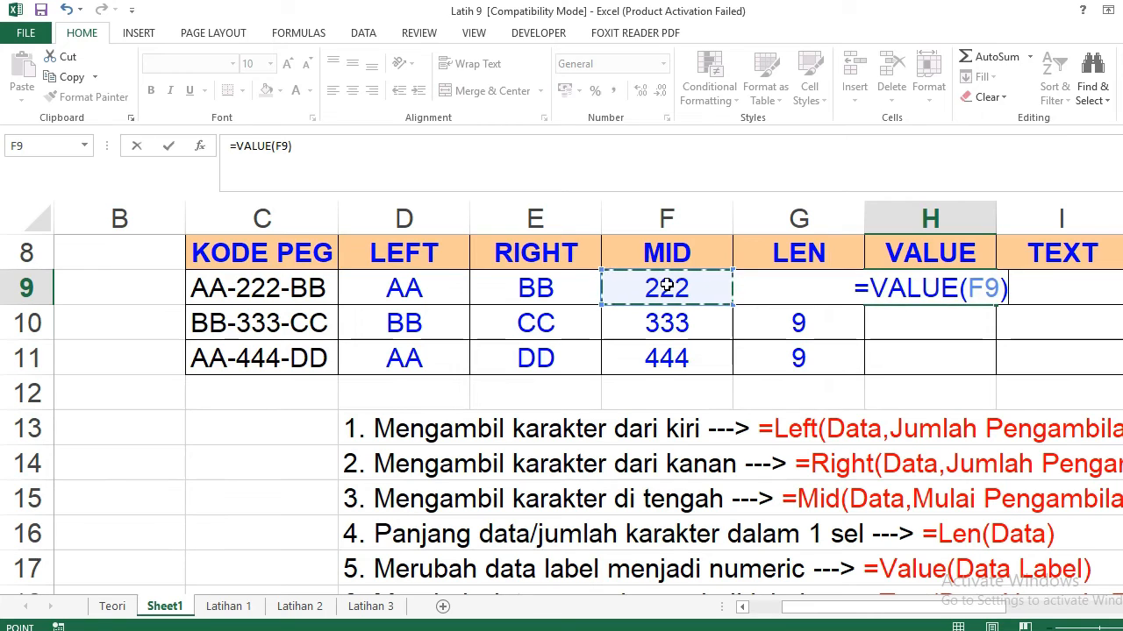
key(Return)
click(966, 296)
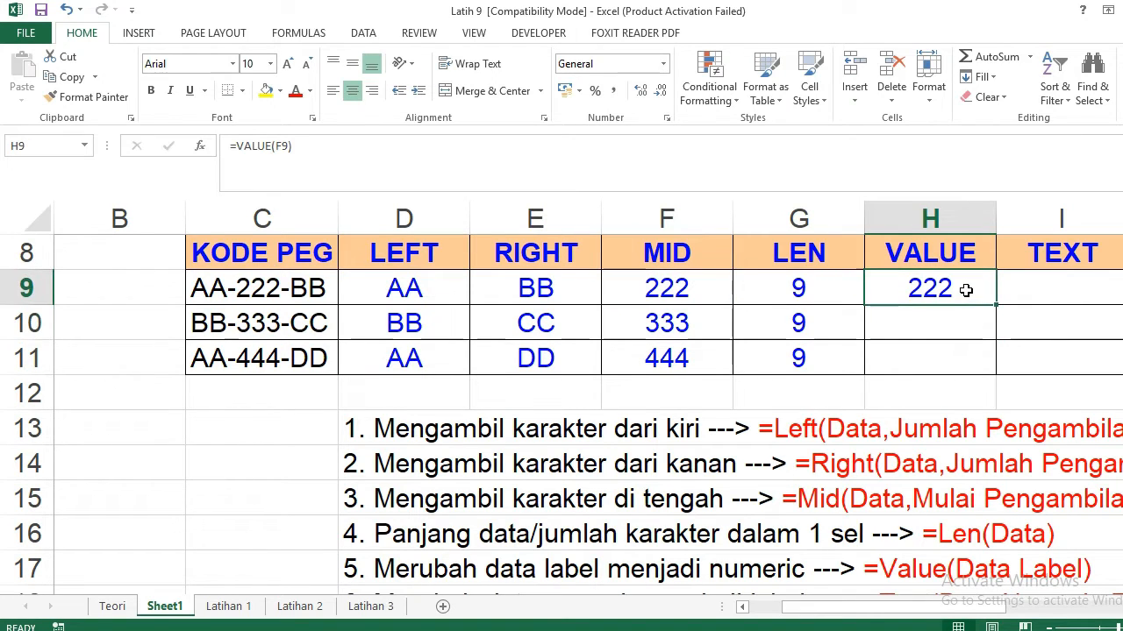
drag(997, 304, 995, 356)
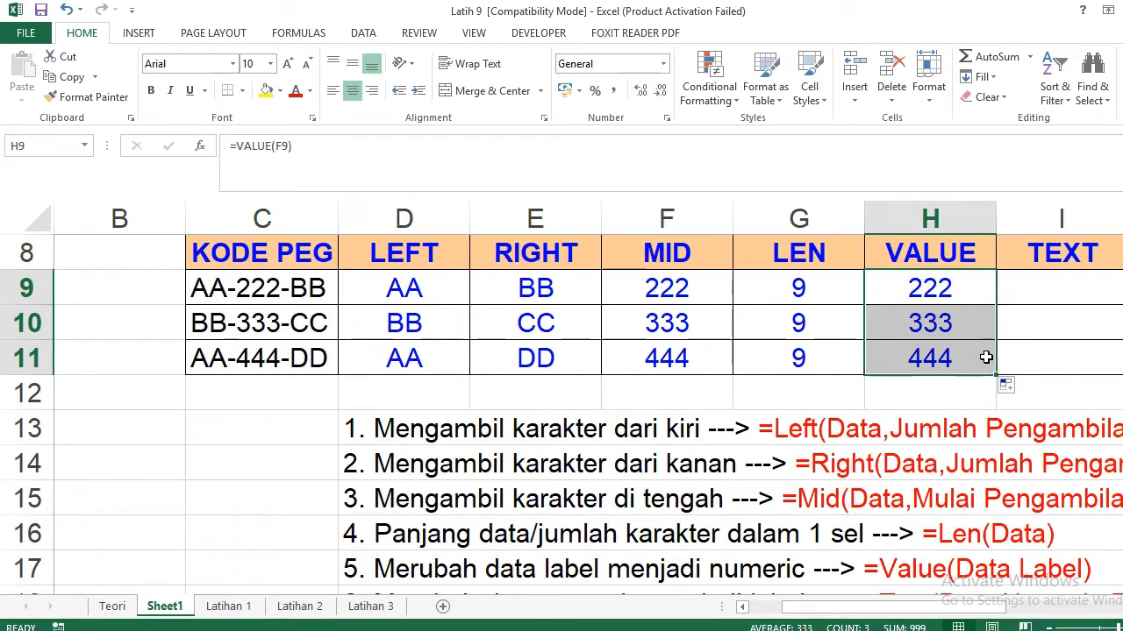
Left-align the MID results in F9:F11, and centre them again.
click(353, 91)
click(686, 288)
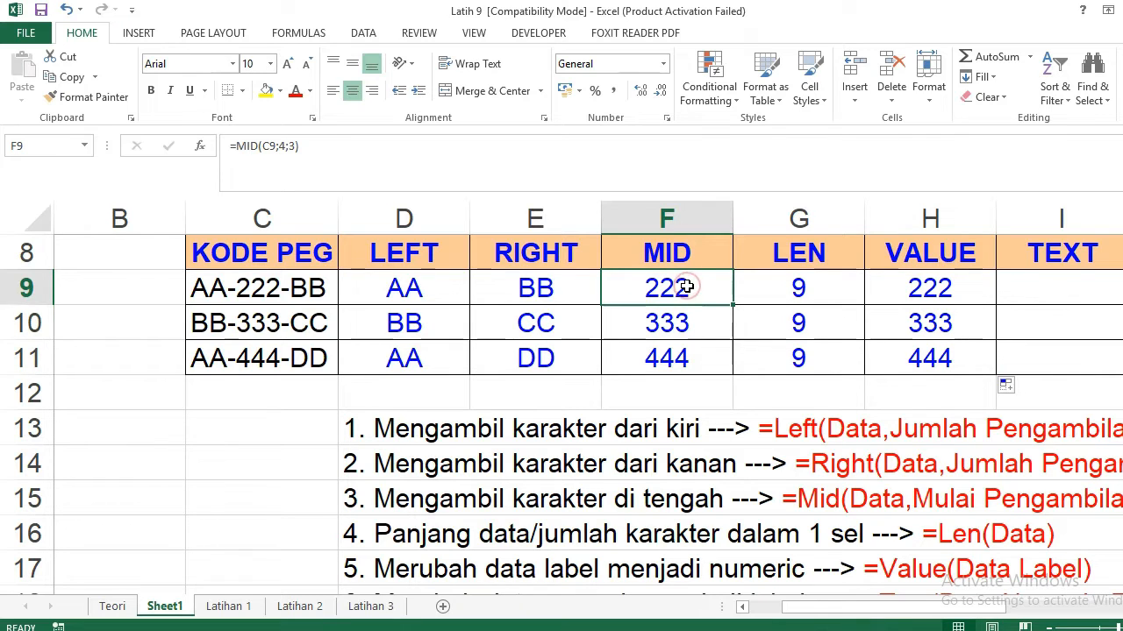
drag(686, 288, 682, 359)
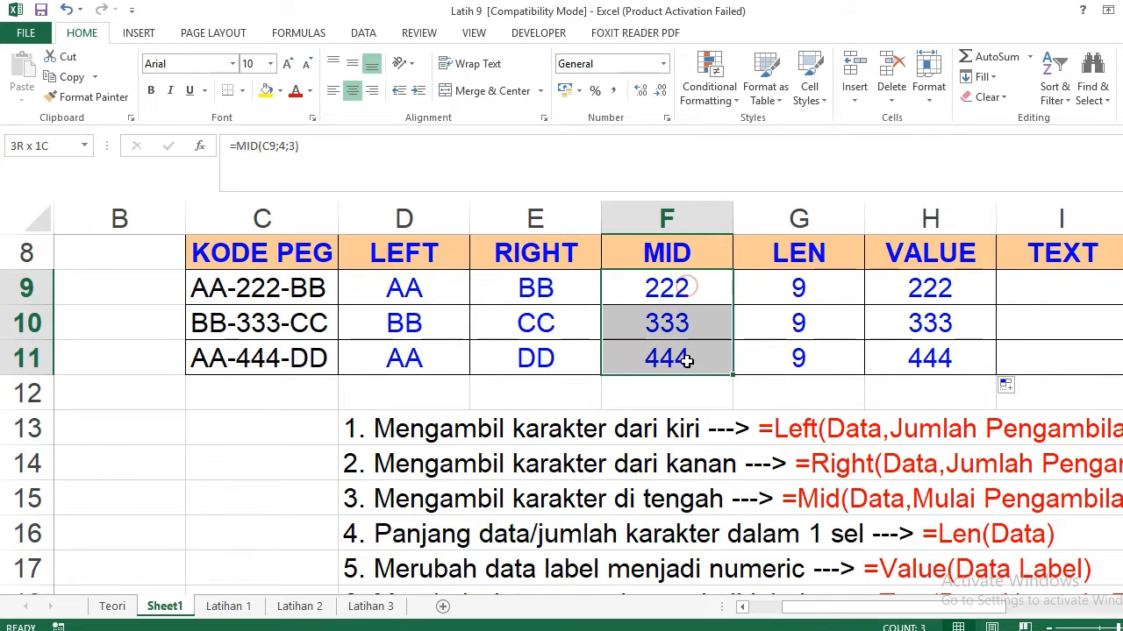
click(335, 91)
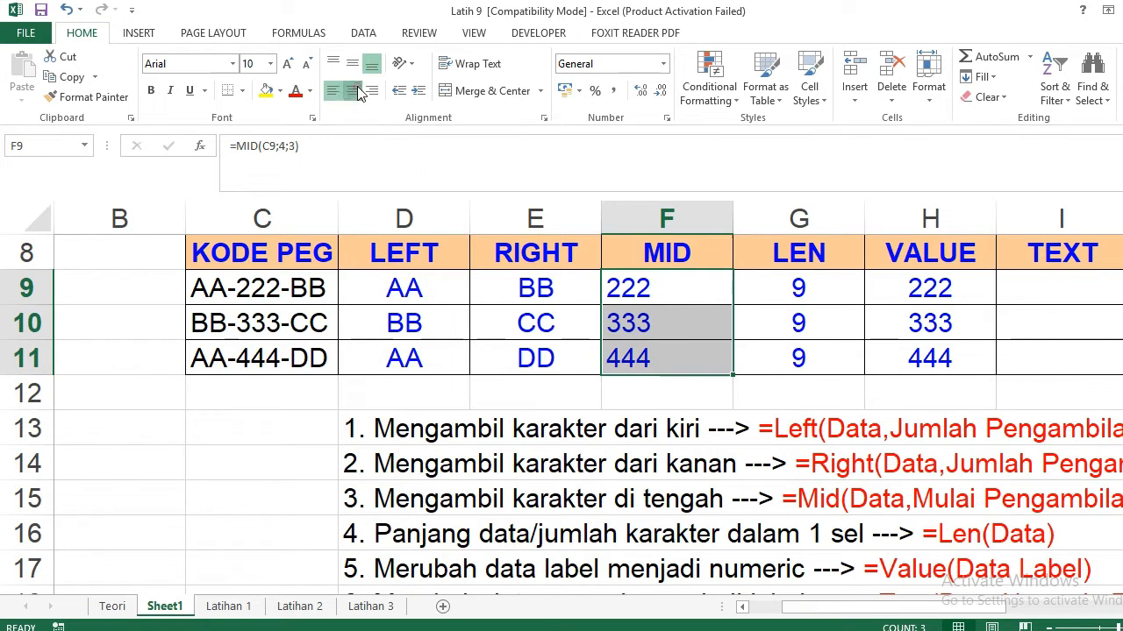
click(352, 91)
Right-align the VALUE results in H9:H11, and undo the alignment change.
drag(932, 286, 936, 352)
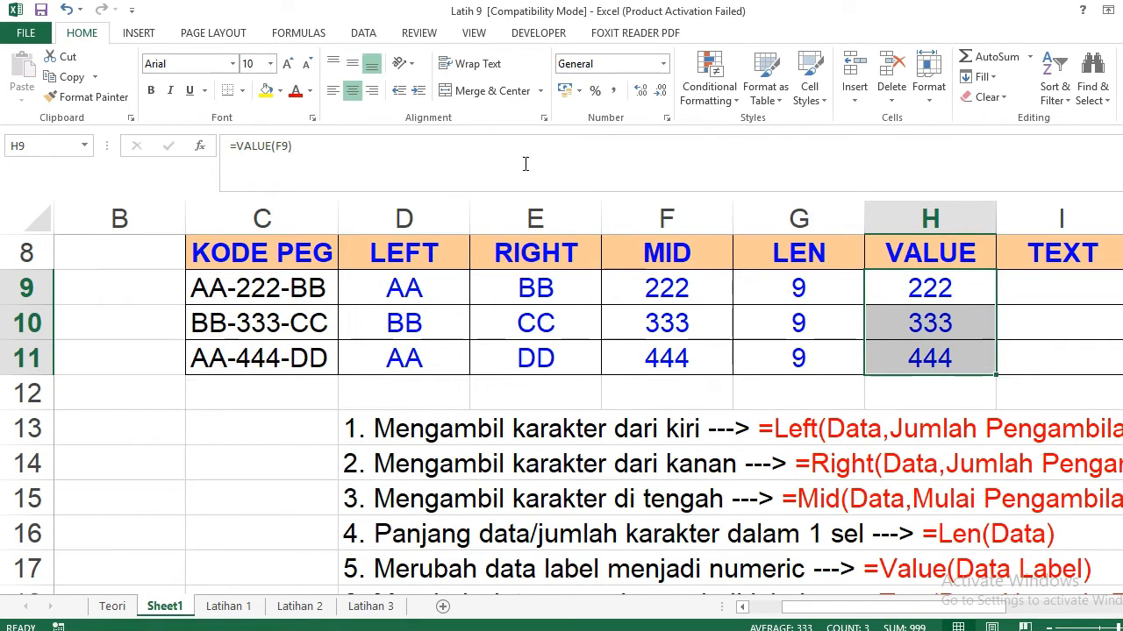
click(374, 91)
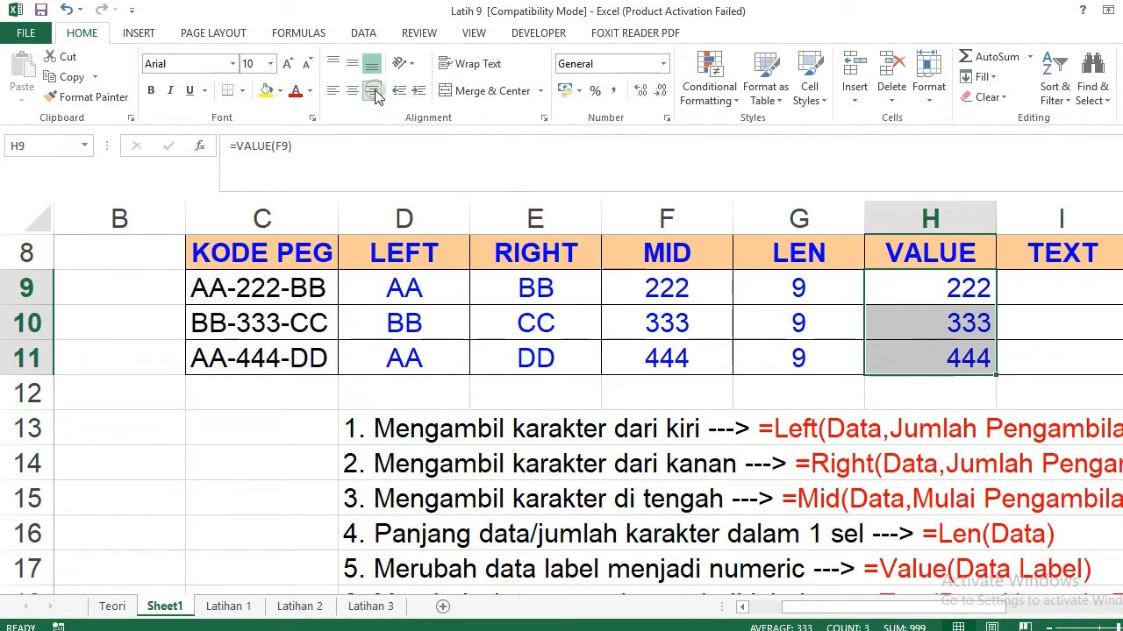
click(923, 283)
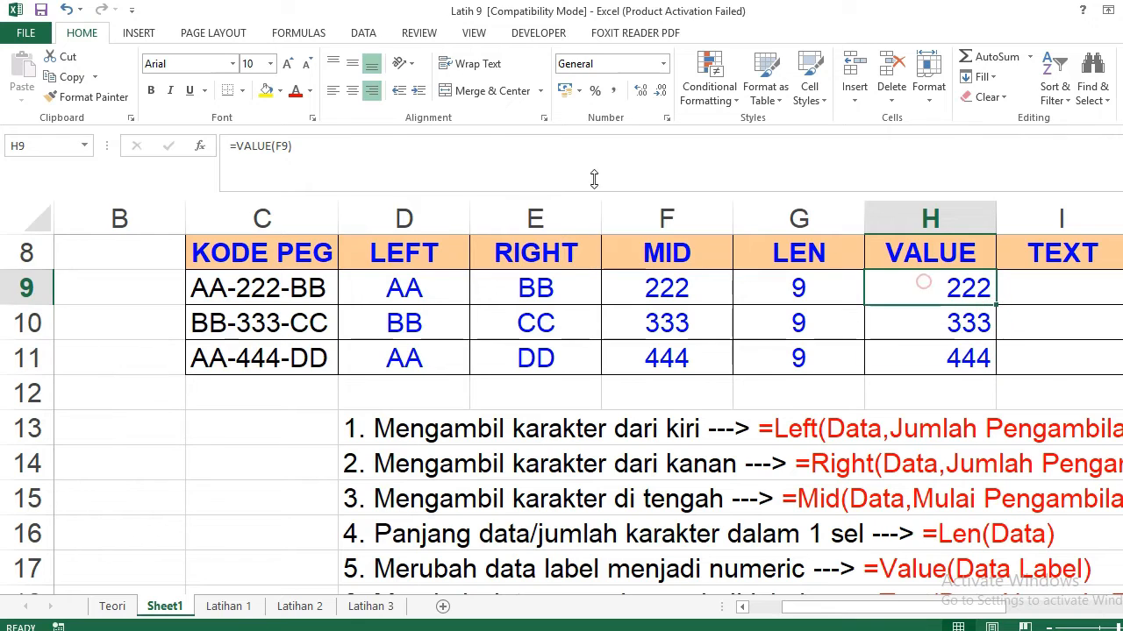
click(66, 9)
Enter the formula =TEXT(G9;"A0") in cell I9 to convert the LEN result to text, and fill it down through I11.
click(1065, 288)
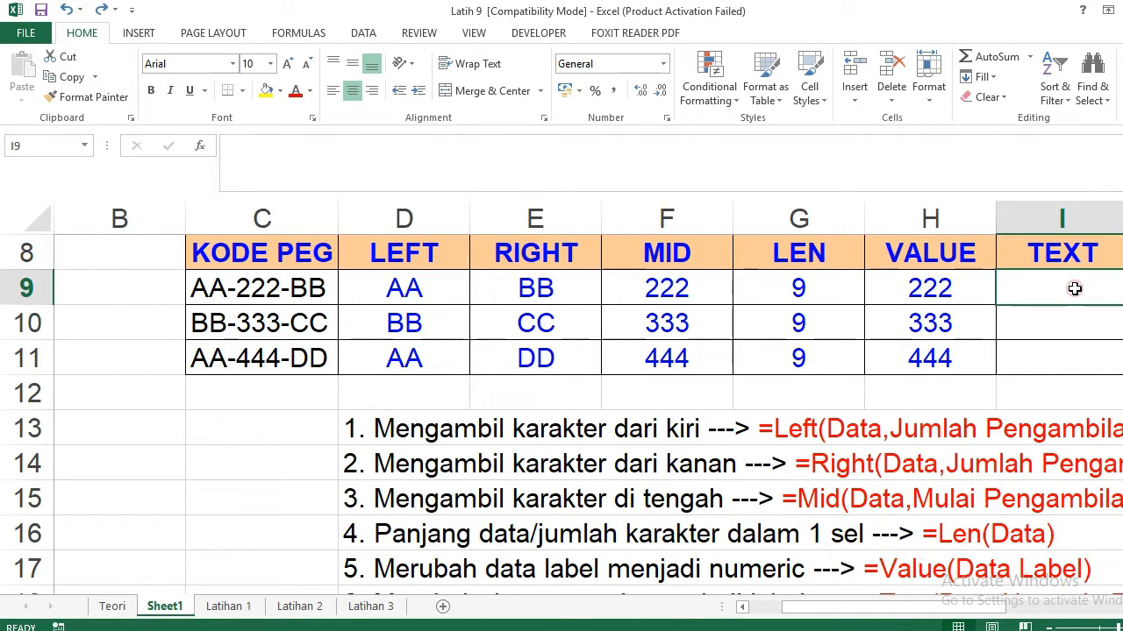
scroll(1080, 288, down, 1)
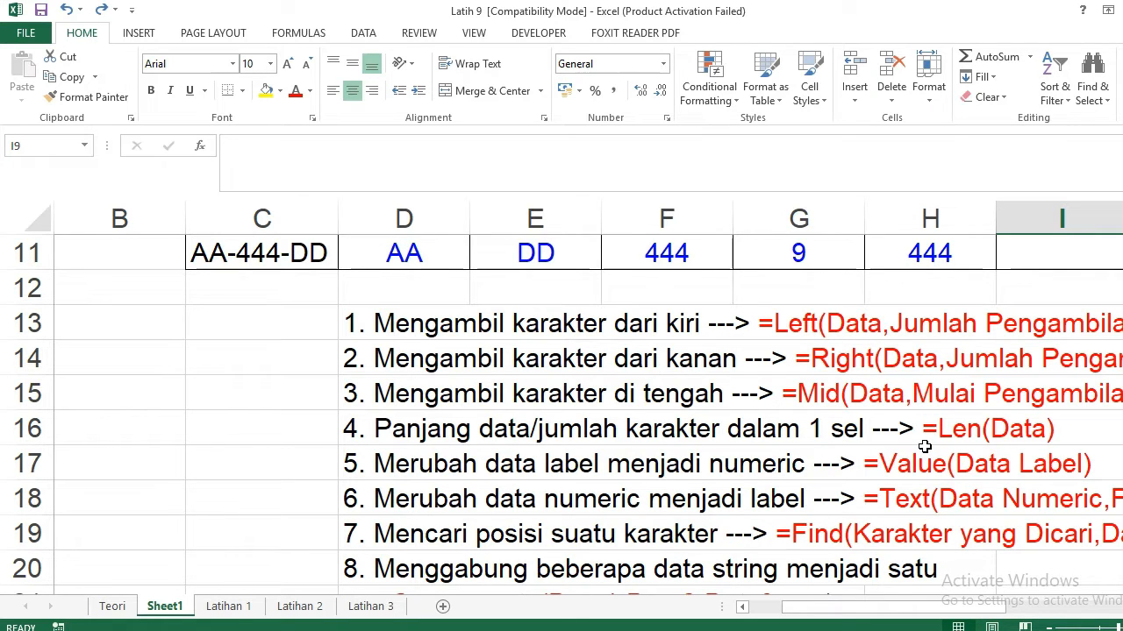
scroll(924, 448, up, 1)
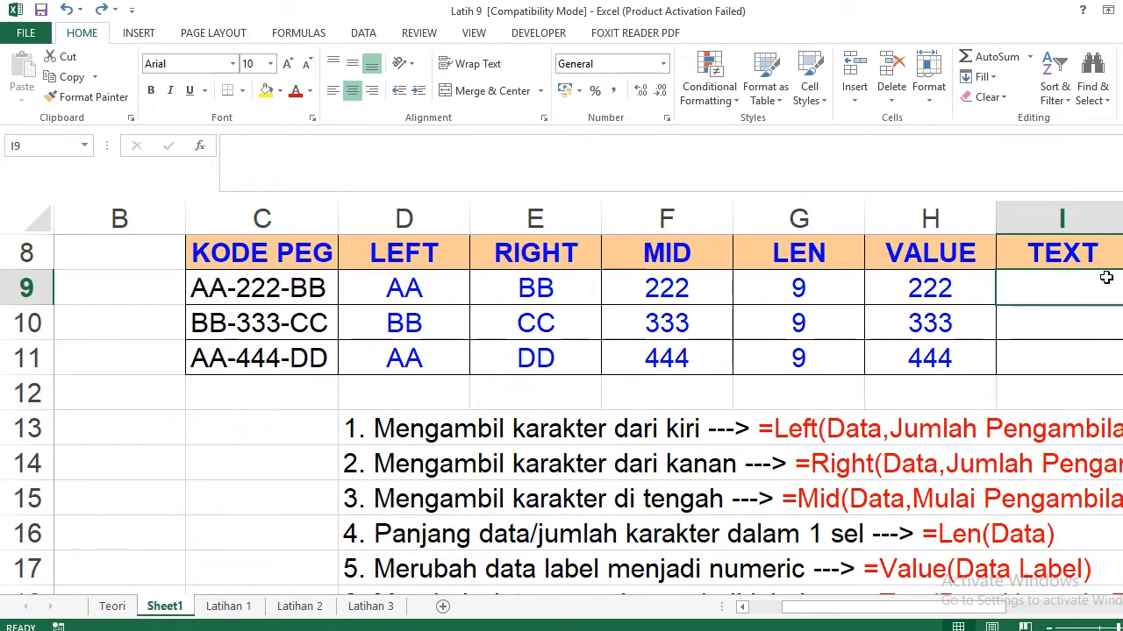
text(=)
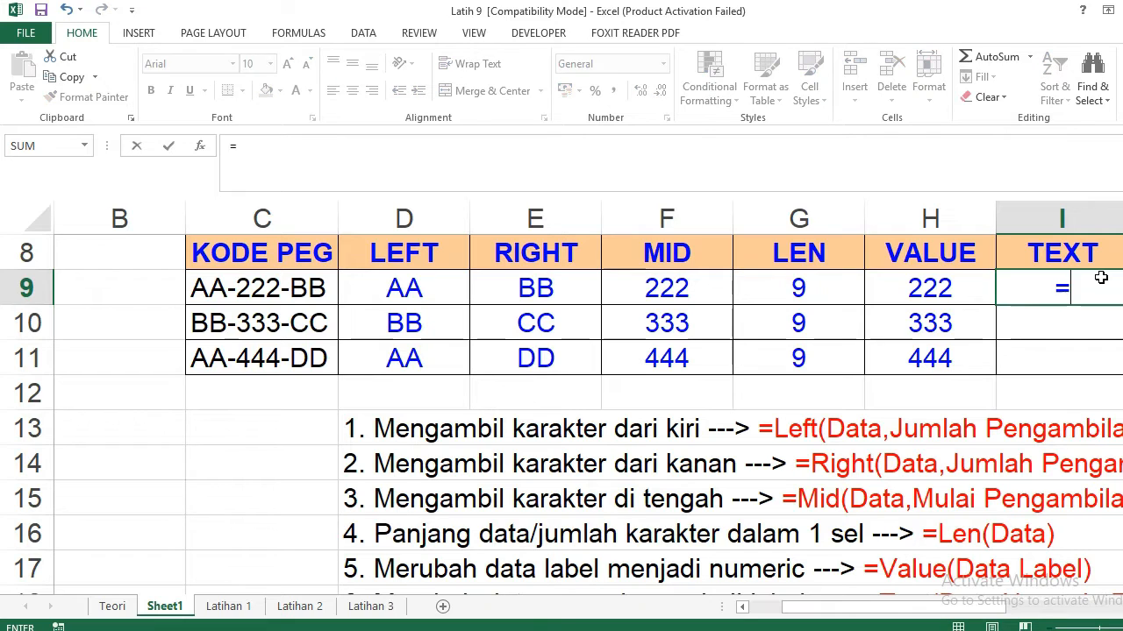
text(TEXT()
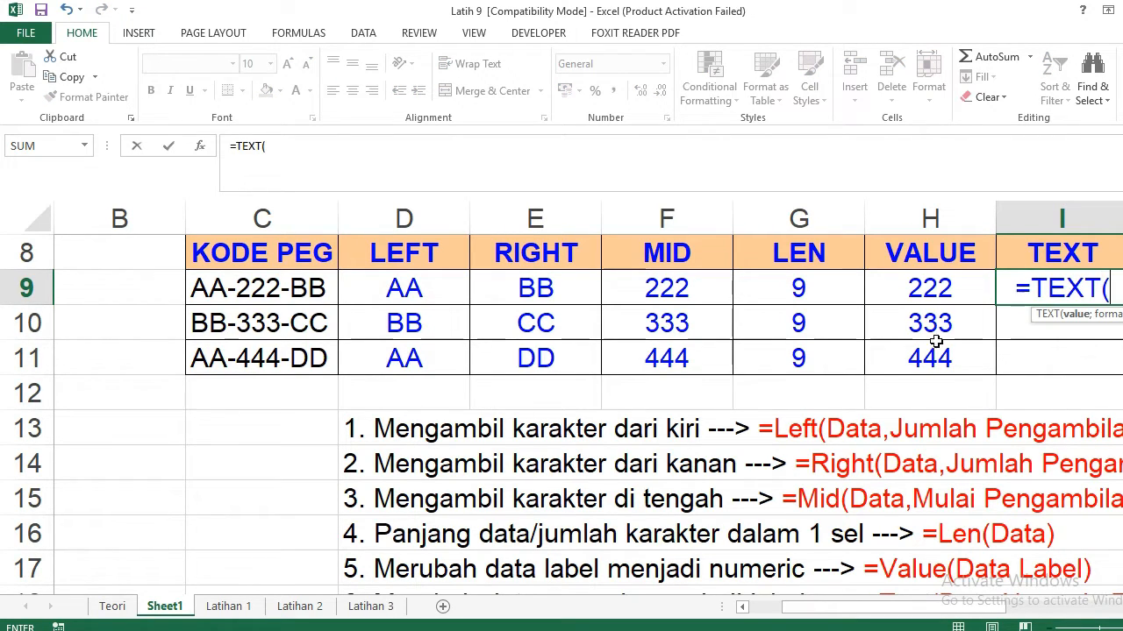
click(805, 291)
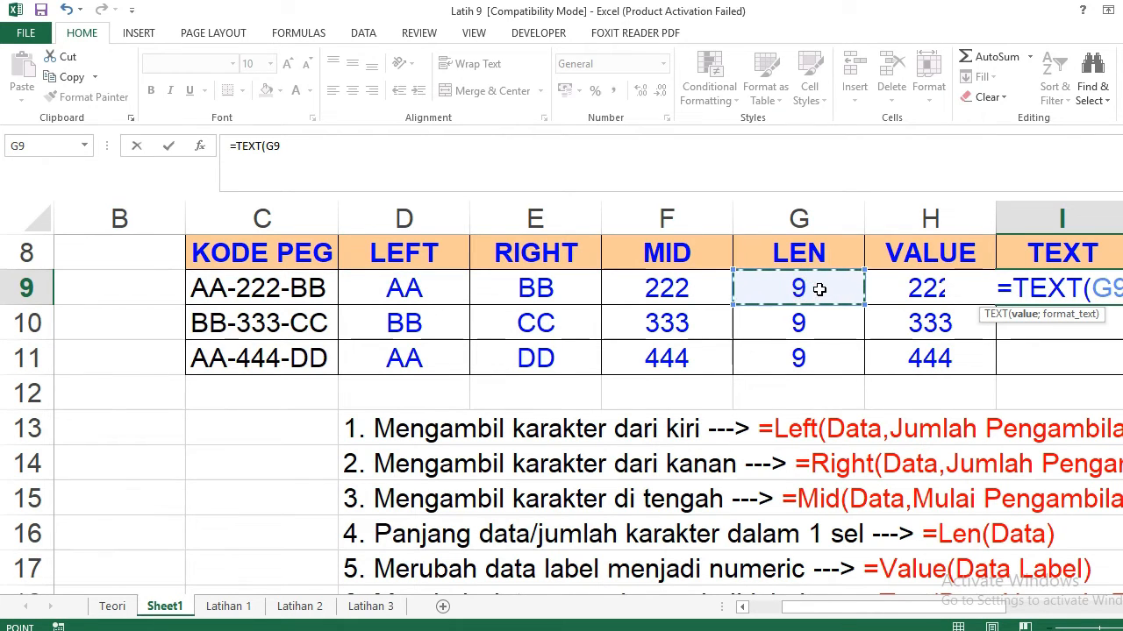
text(;)
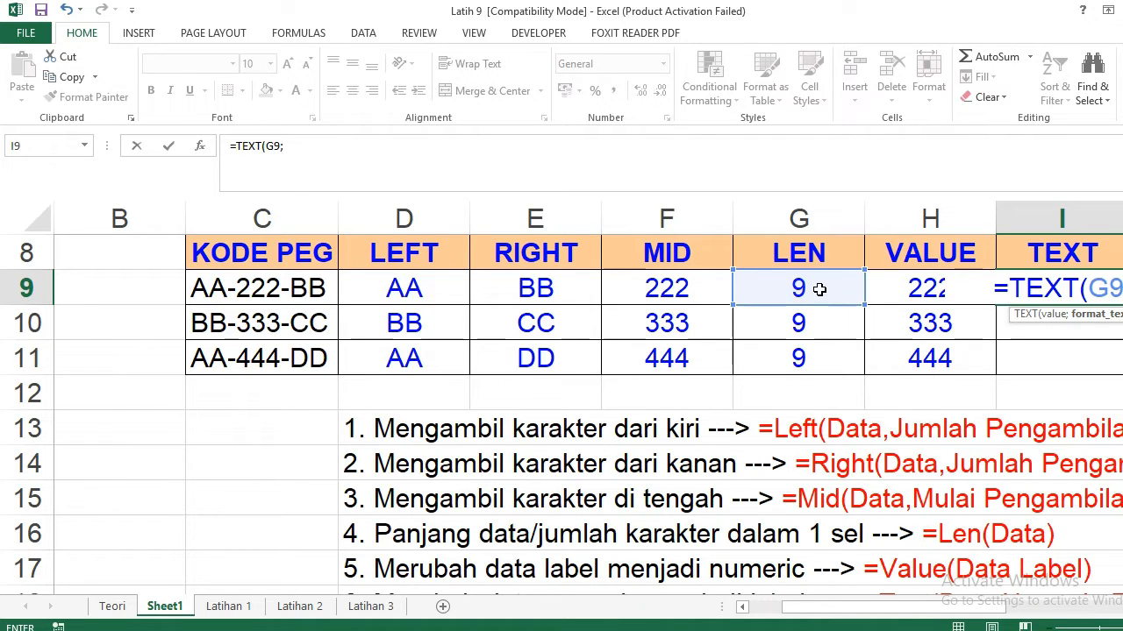
text(")
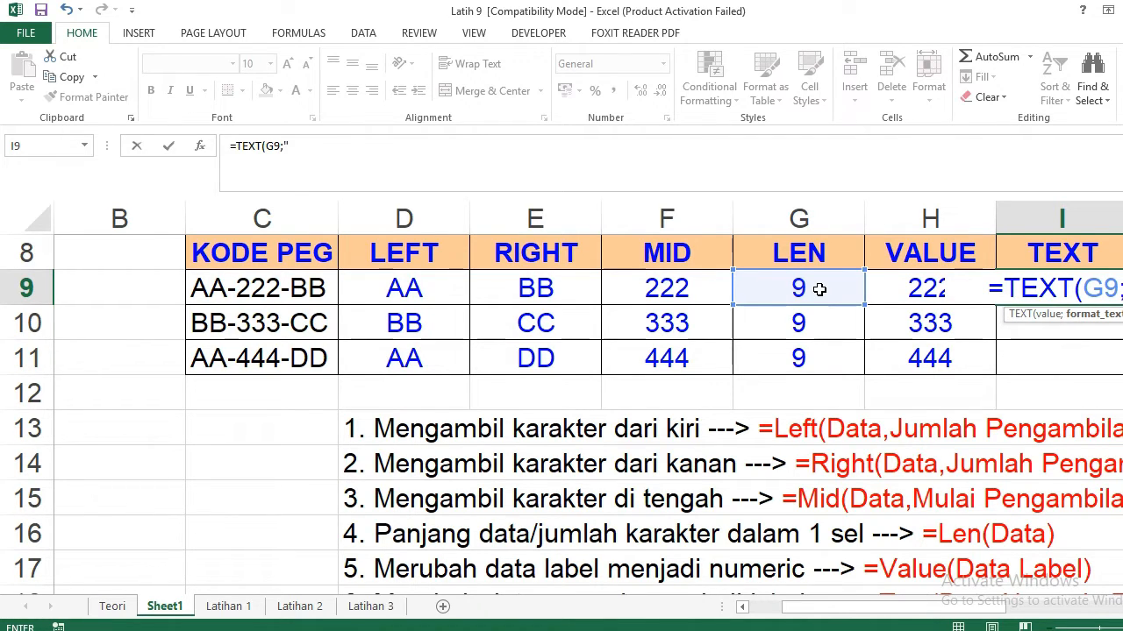
text(A)
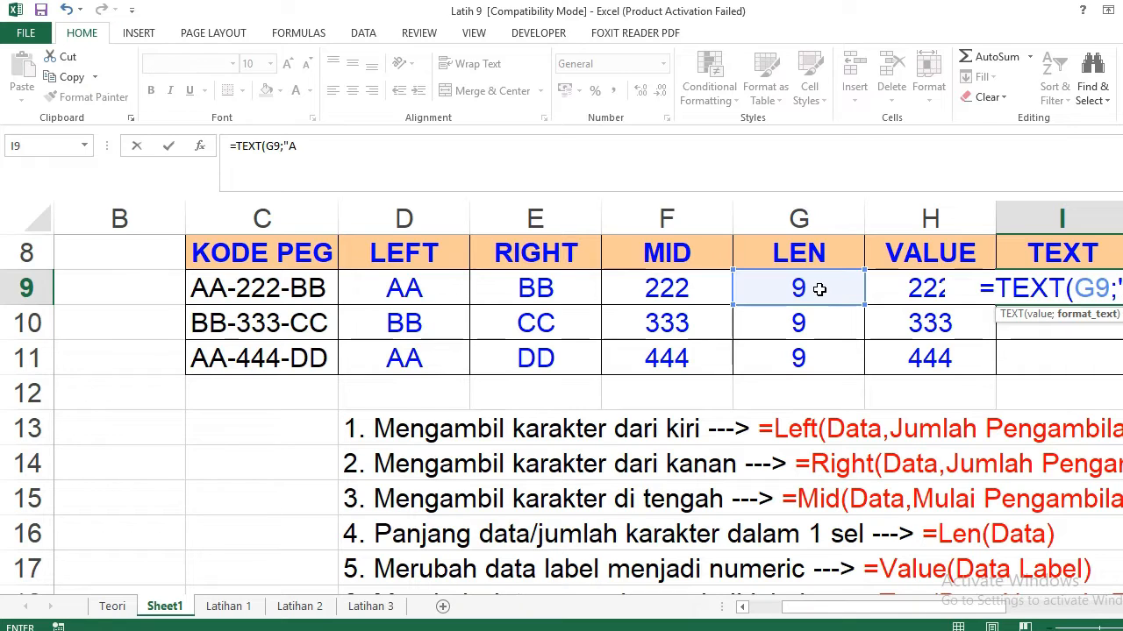
text(0)
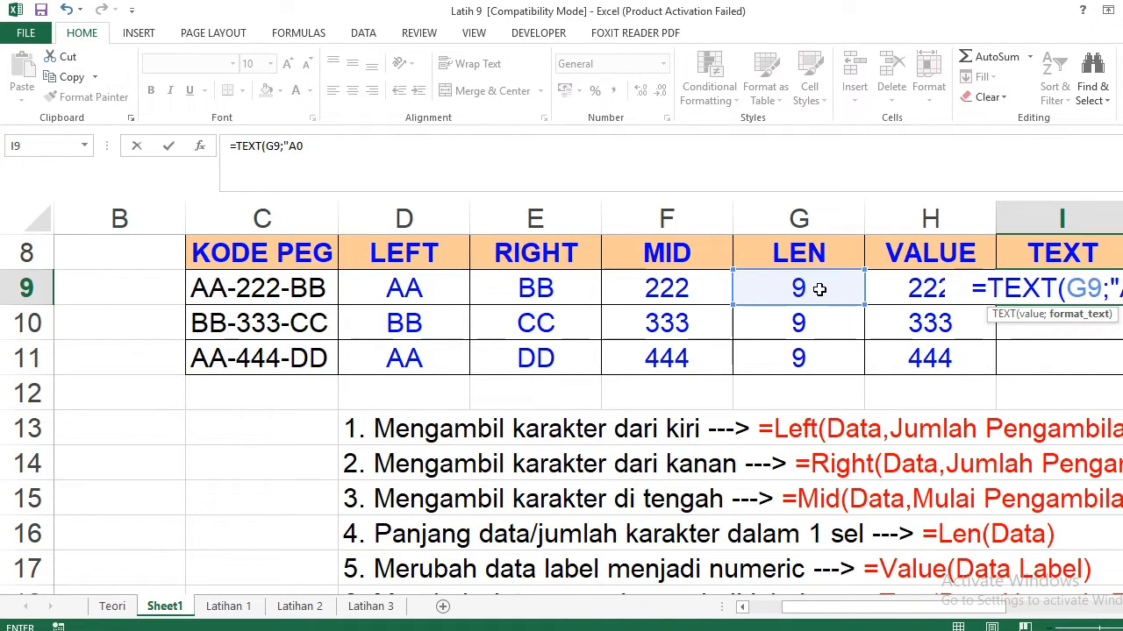
text(")
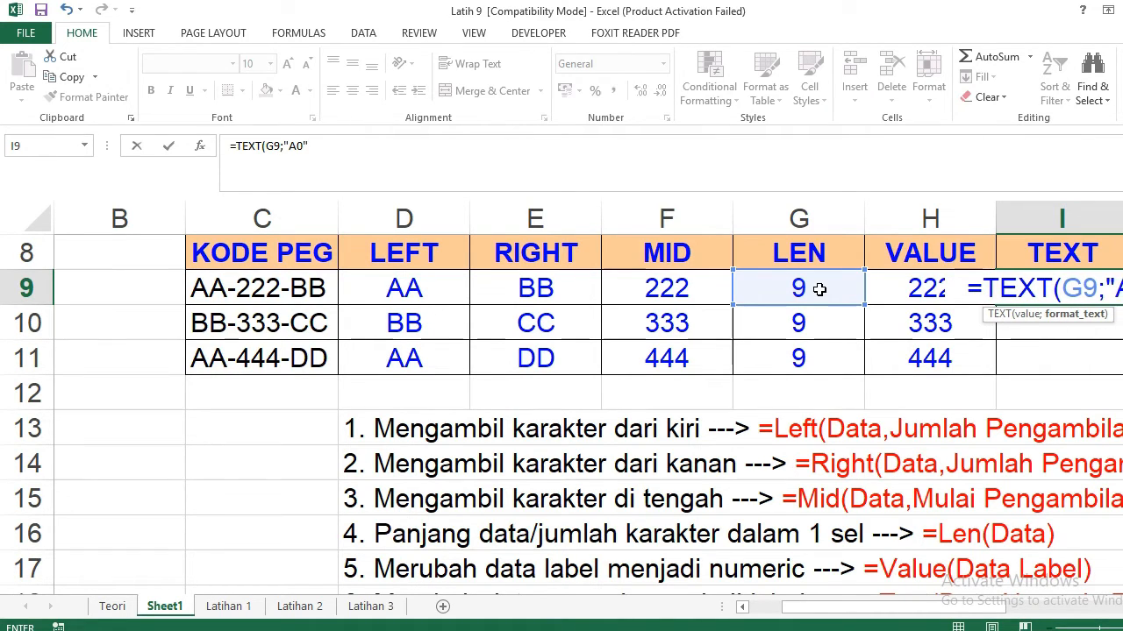
text())
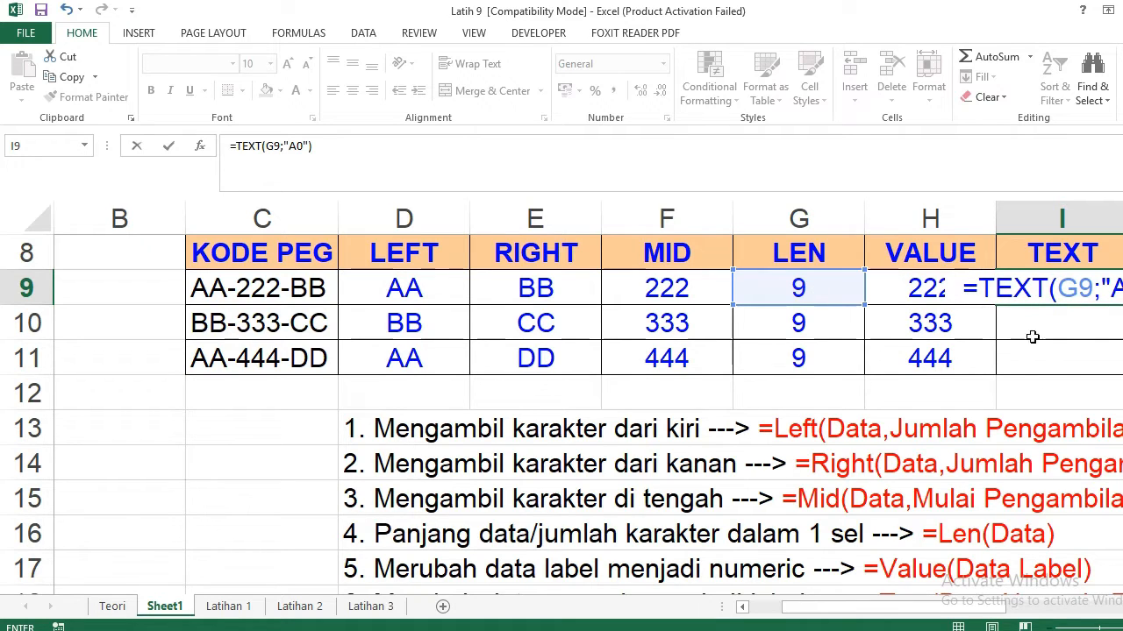
key(F2)
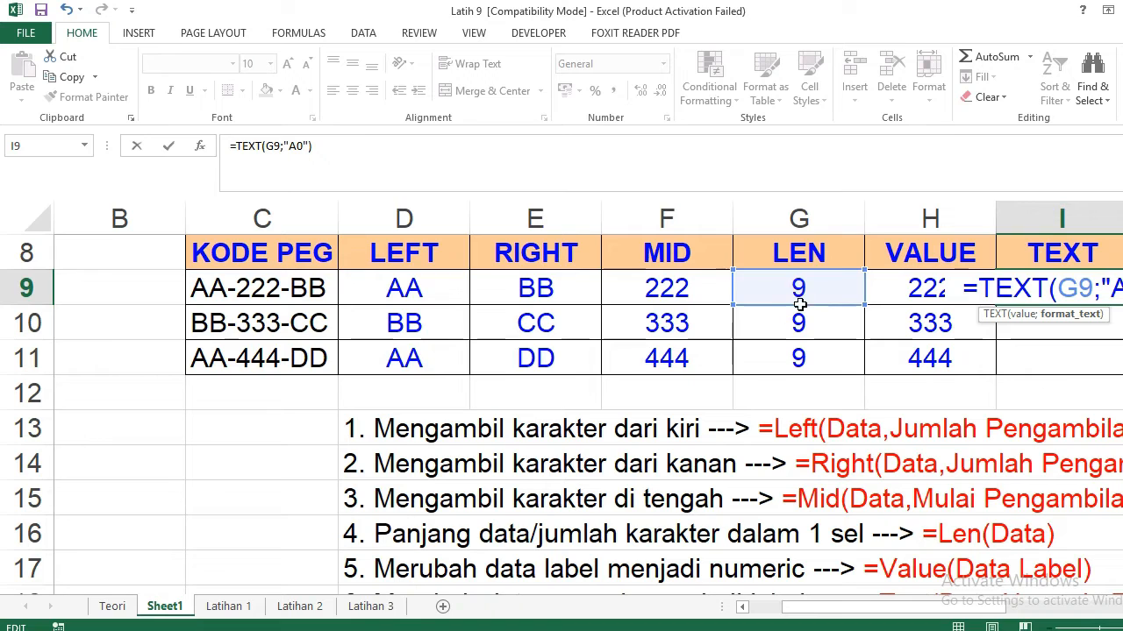
key(Return)
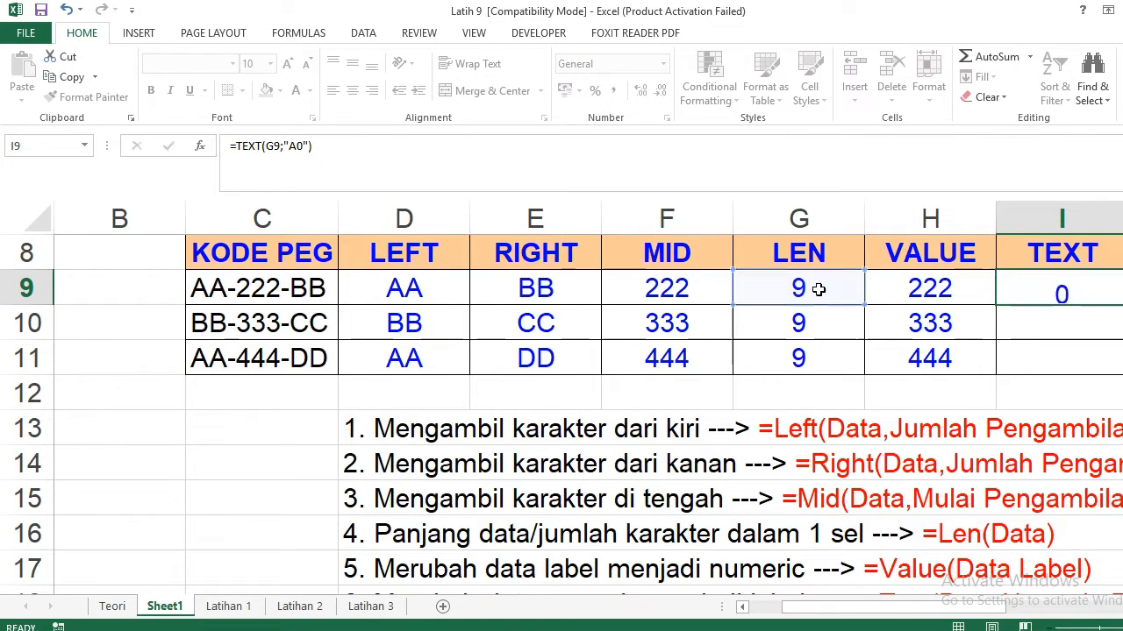
click(1101, 287)
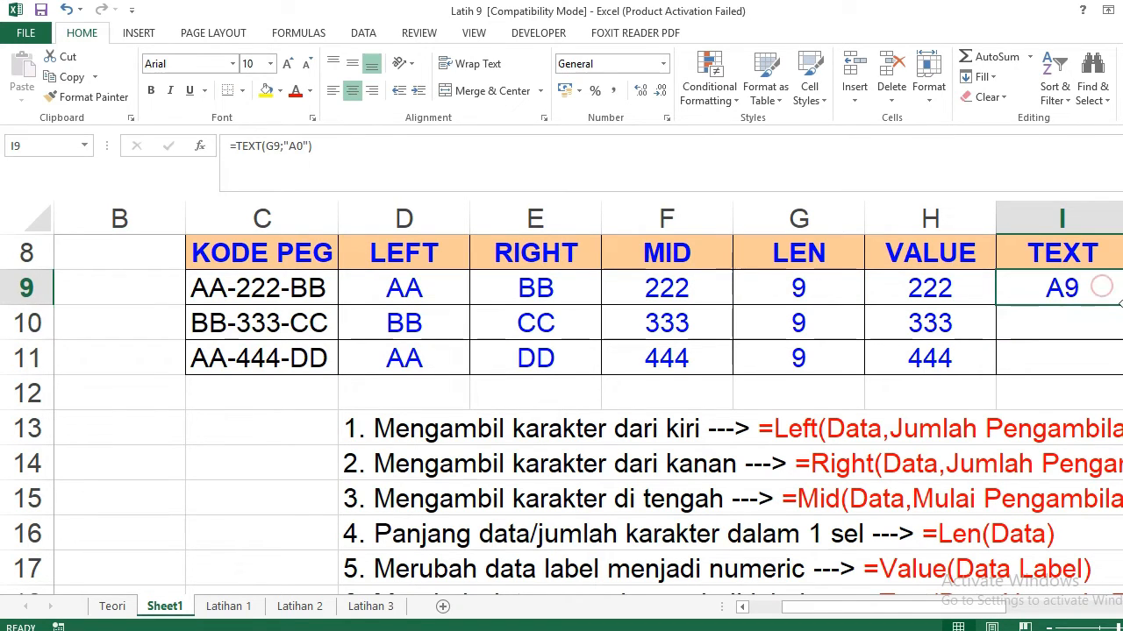
drag(1120, 305, 1120, 383)
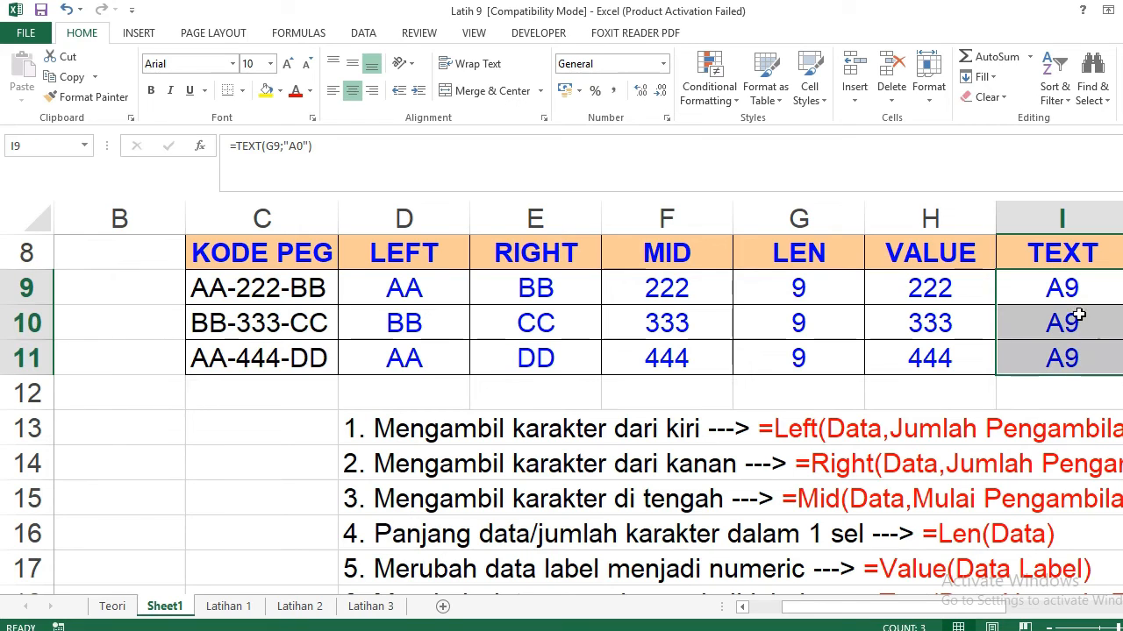
Change the formula in cell I9 to =TEXT(G9;"0") by removing the letter A from the format, and fill it down through I11.
click(1071, 287)
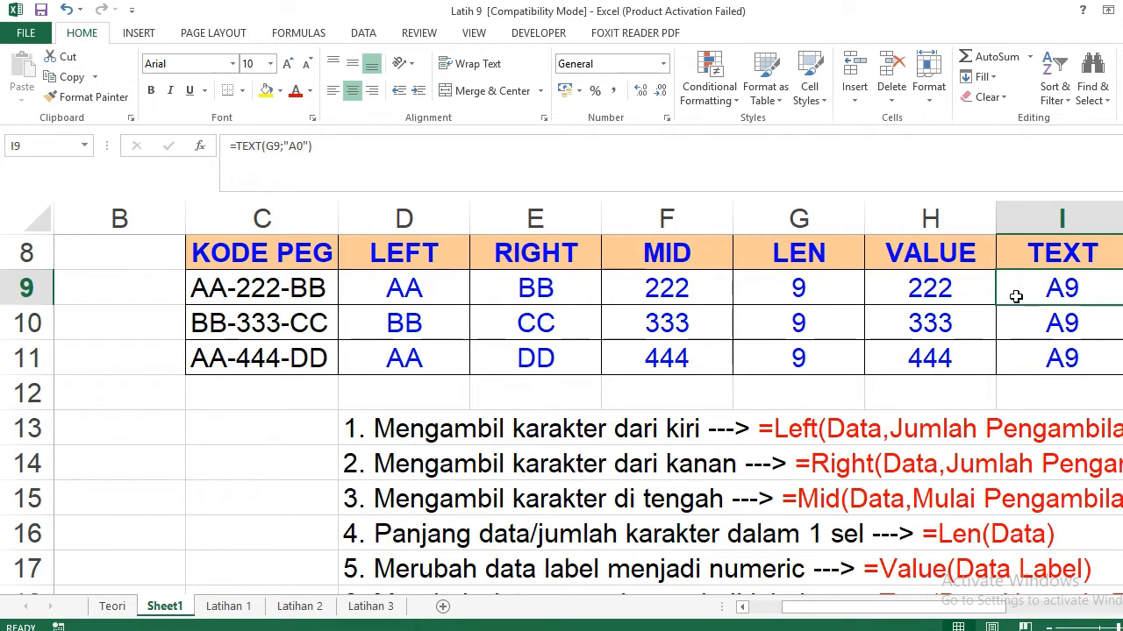
click(295, 149)
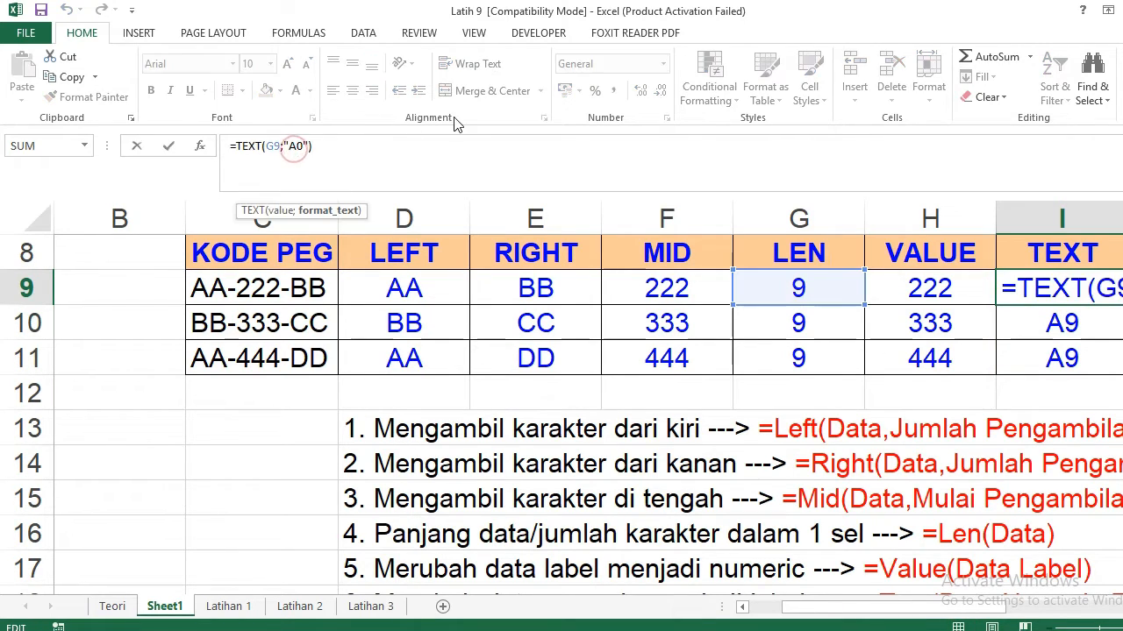
key(BackSpace)
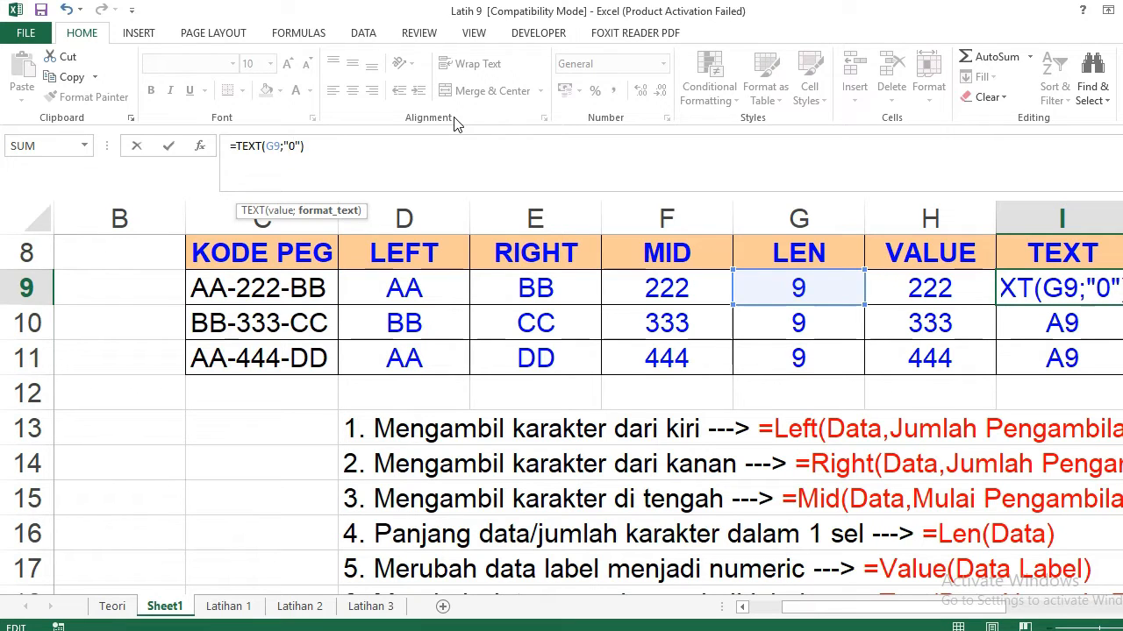
key(Return)
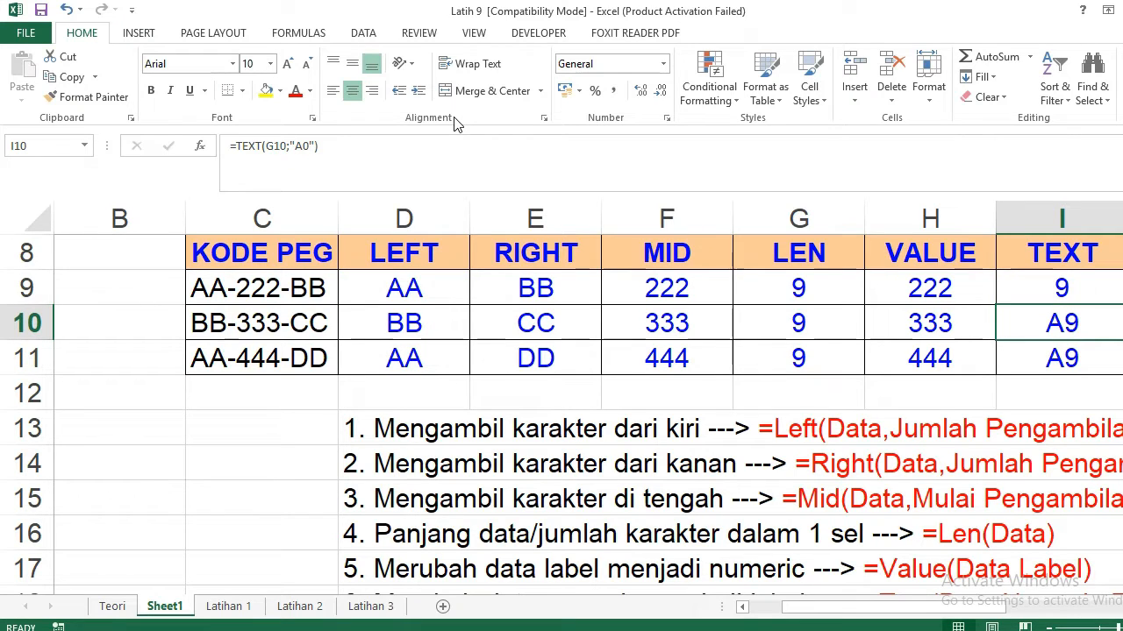
click(1077, 288)
click(1077, 288)
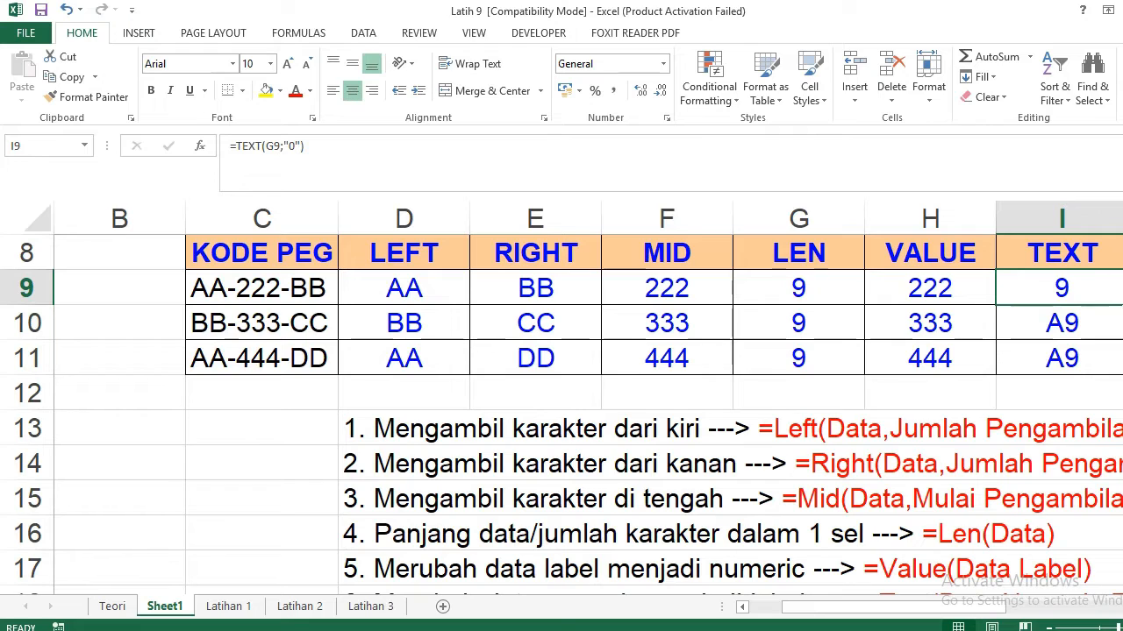
drag(1121, 307, 1104, 361)
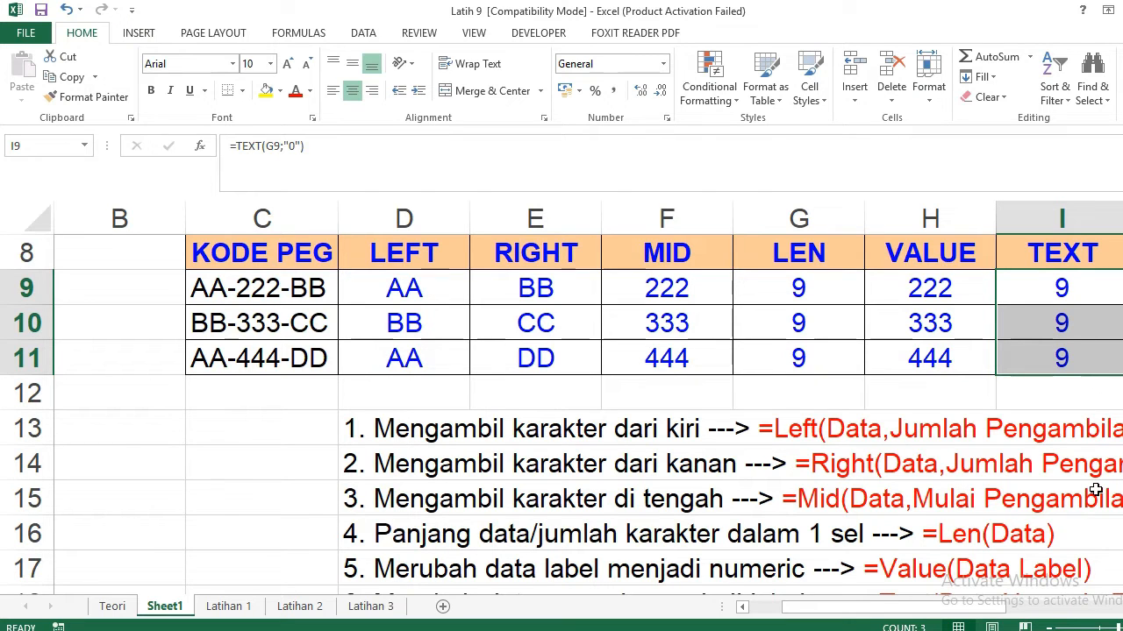
Enter the formula =FIND("-";C9;1) in cell J9 to locate the first hyphen in the employee code, and fill it down through J11.
scroll(588, 395, right, 2)
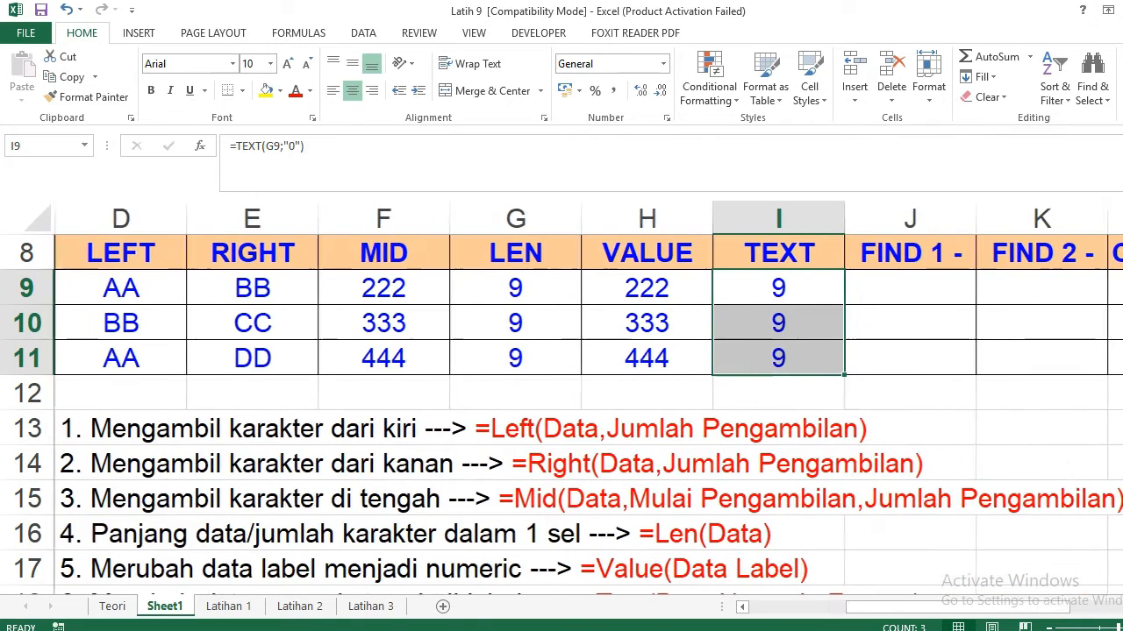
scroll(877, 253, down, 2)
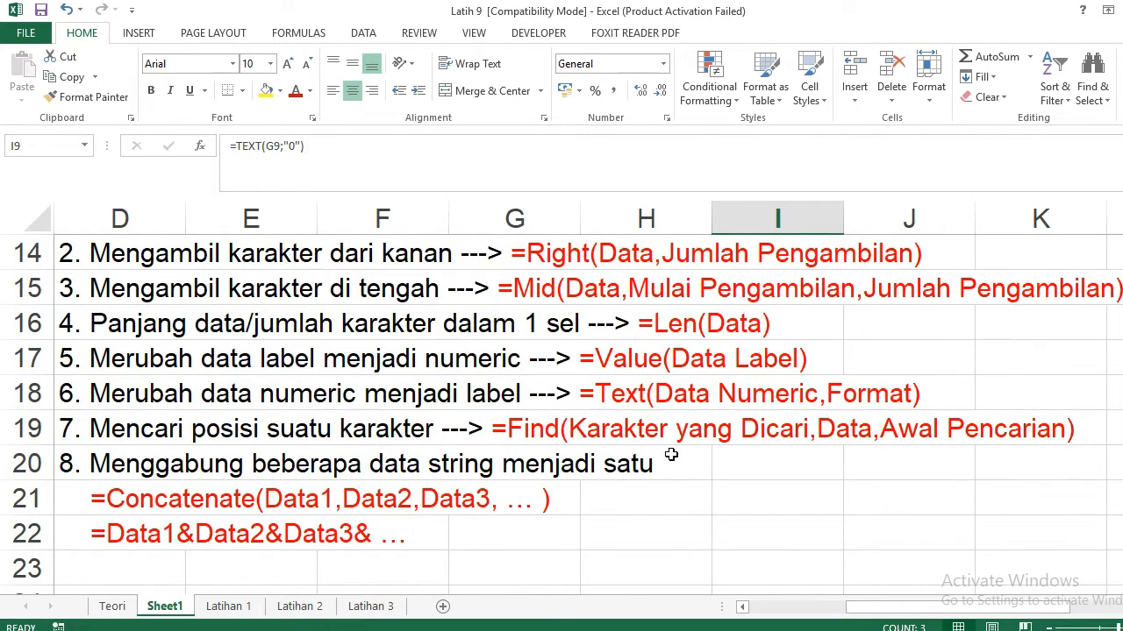
mouse_move(945, 607)
mouse_down()
mouse_move(912, 615)
mouse_move(934, 617)
mouse_move(933, 597)
mouse_up()
scroll(932, 556, up, 3)
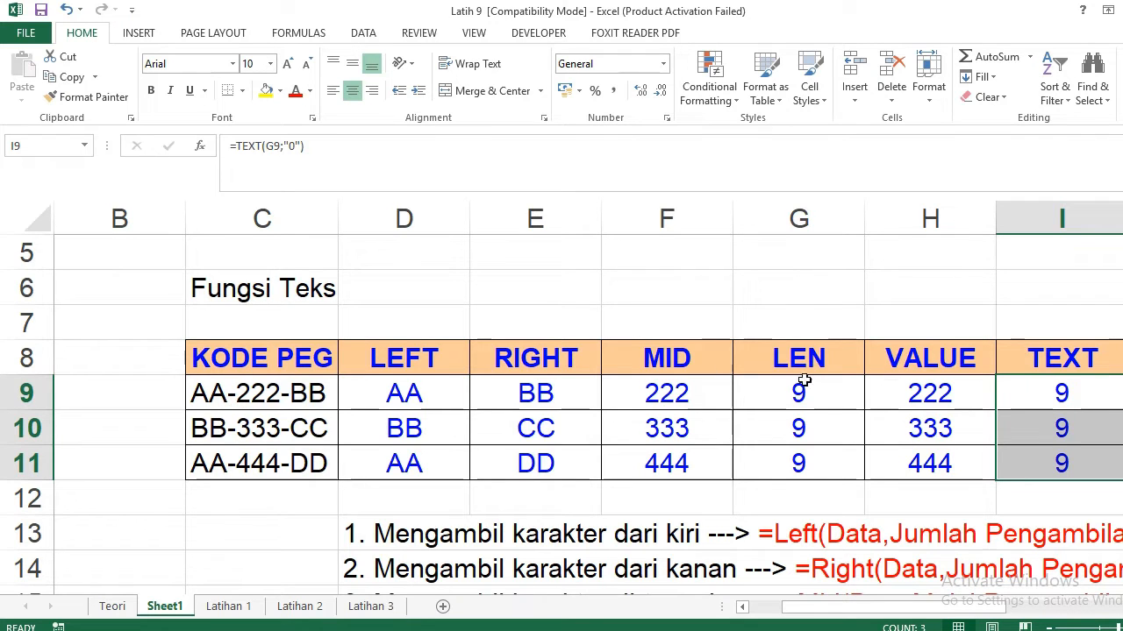
drag(848, 610, 911, 613)
click(907, 404)
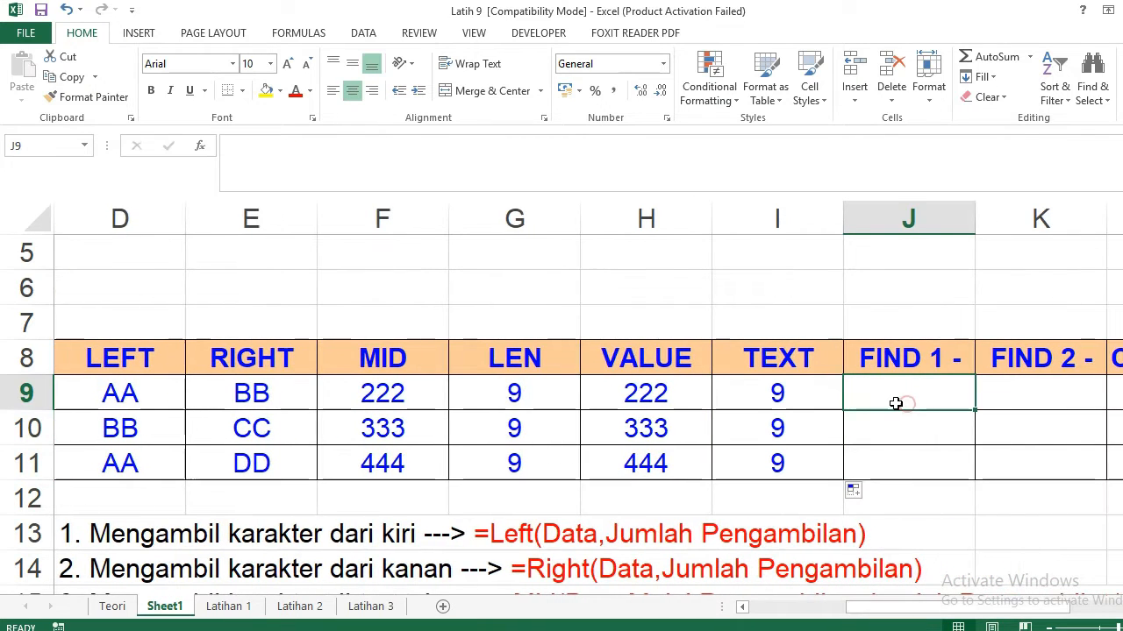
text(=)
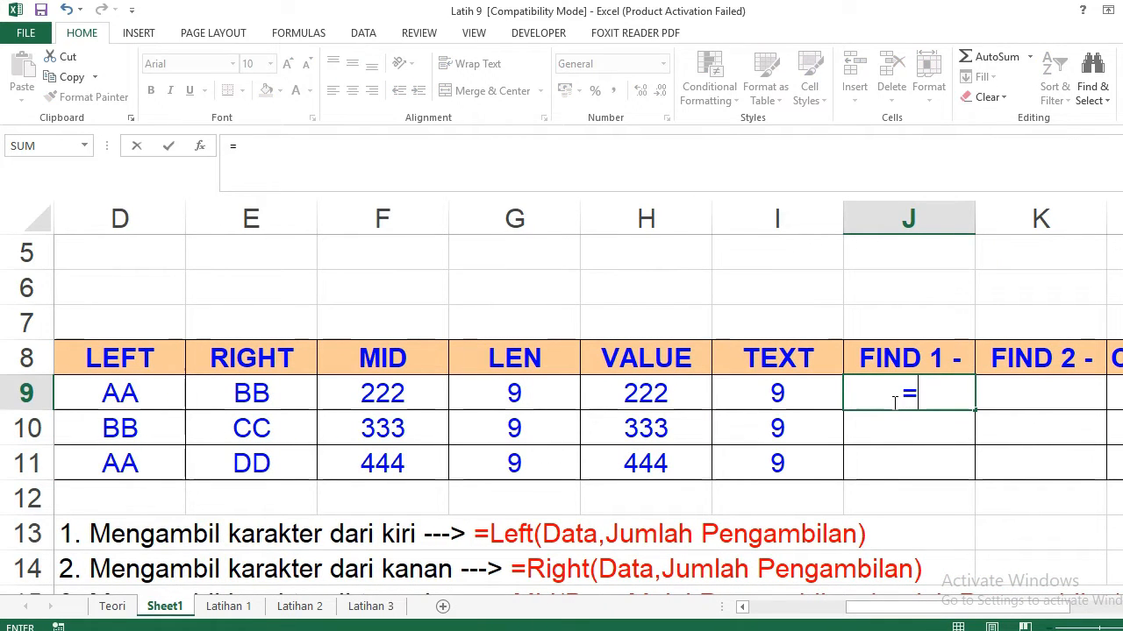
text(fin)
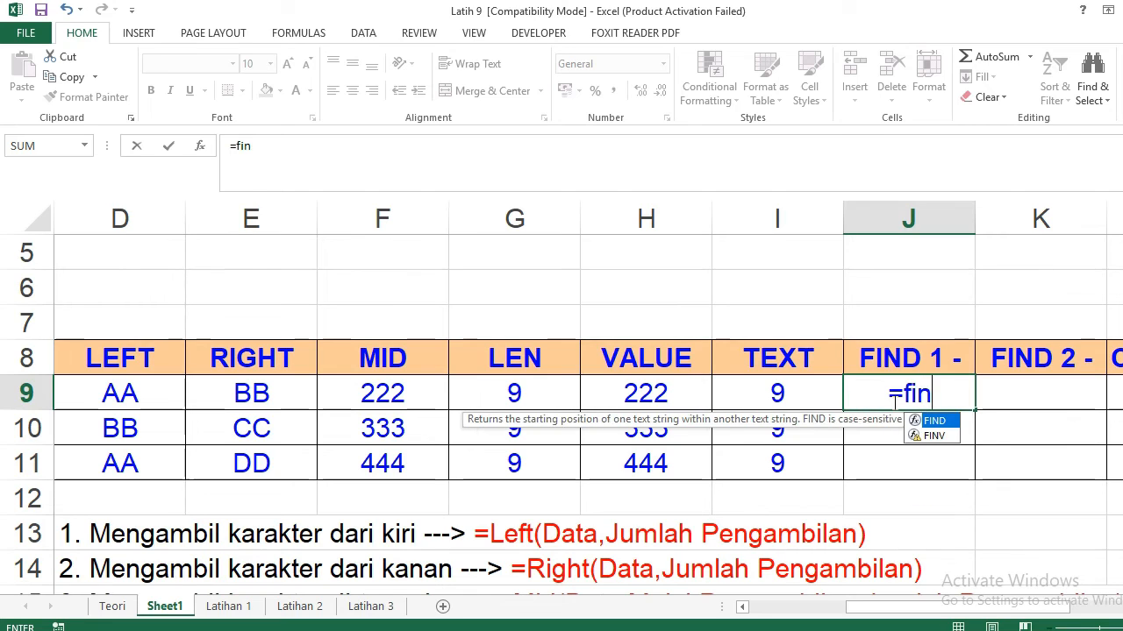
double_click(937, 421)
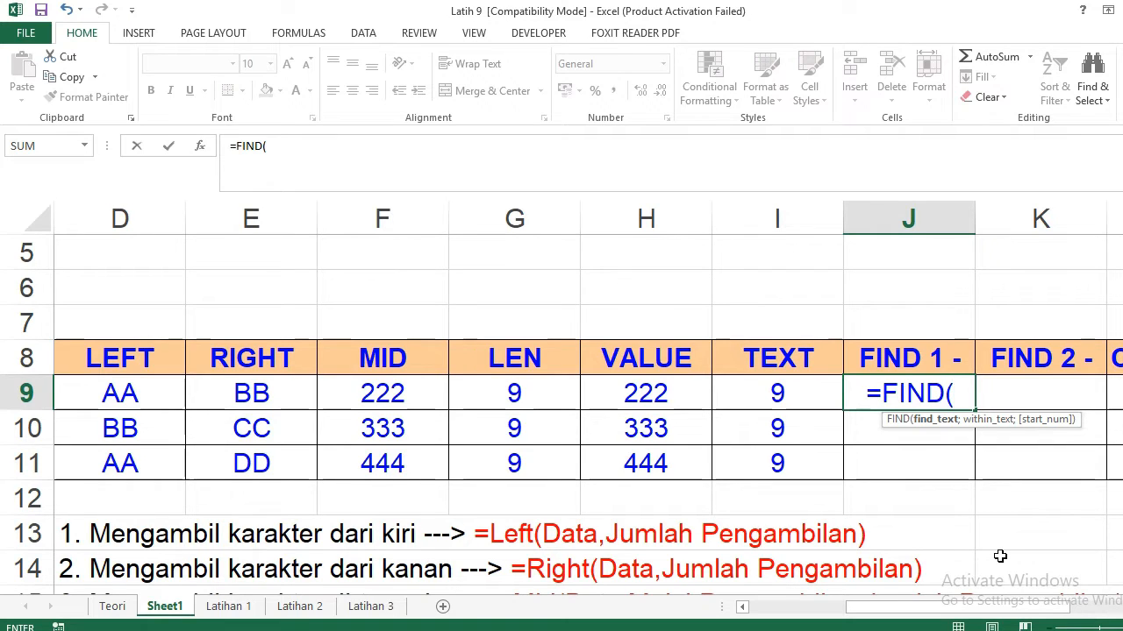
text(")
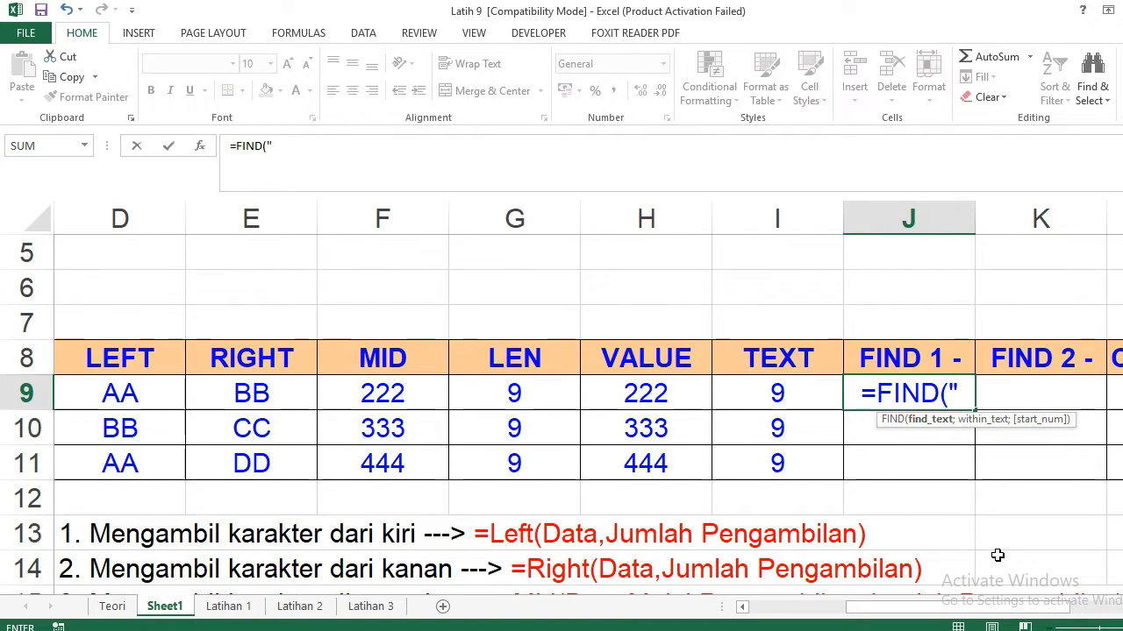
text(-")
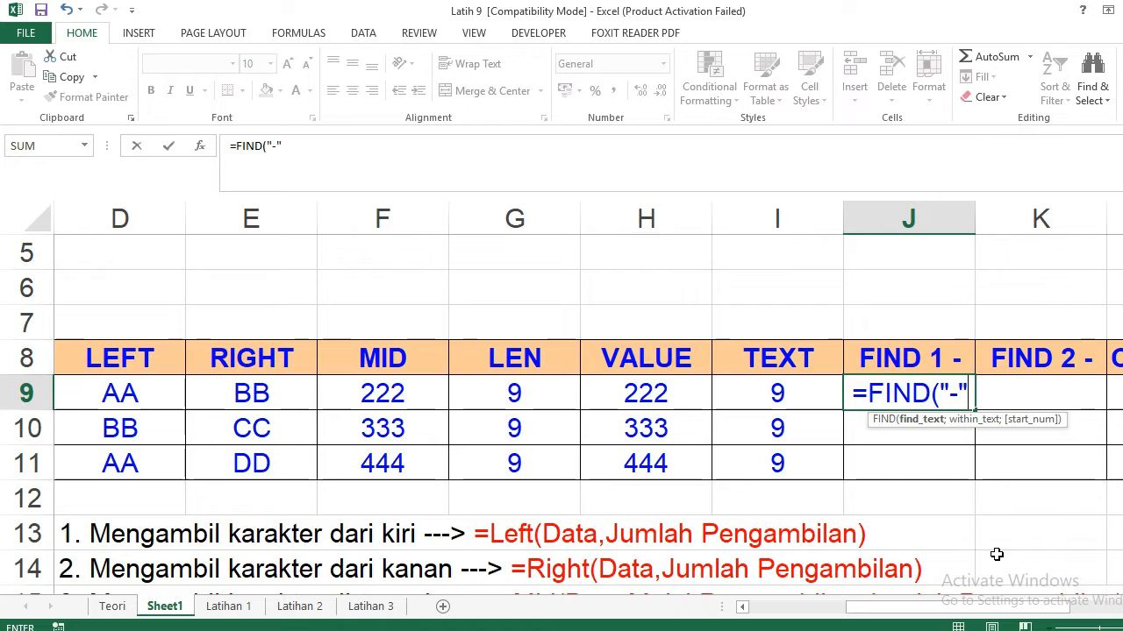
text(;)
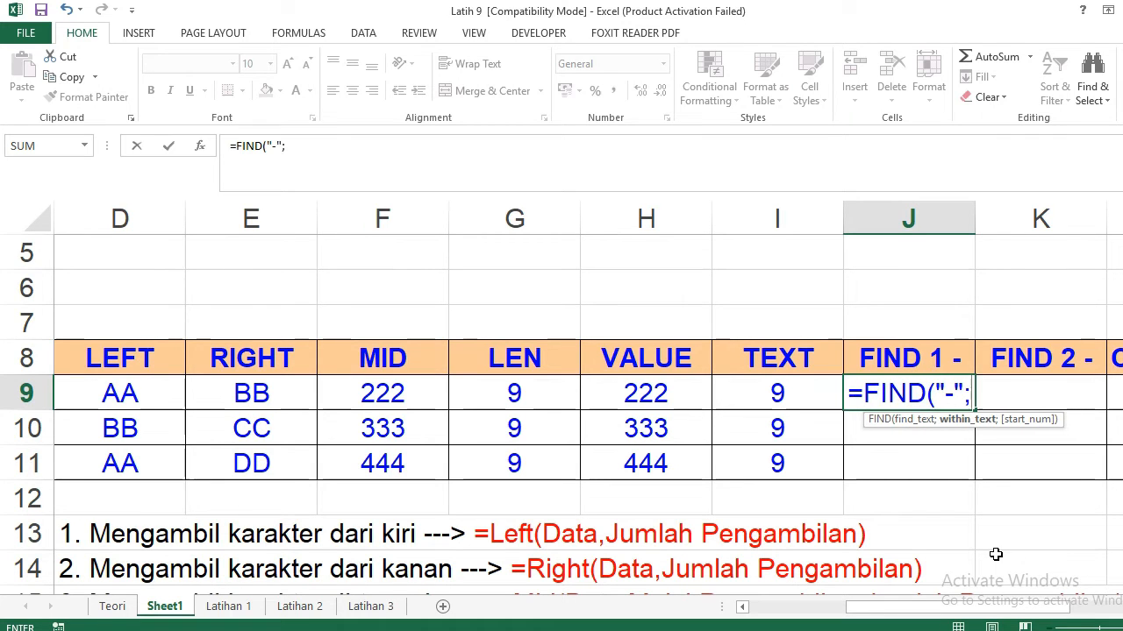
drag(974, 608, 1003, 604)
click(511, 394)
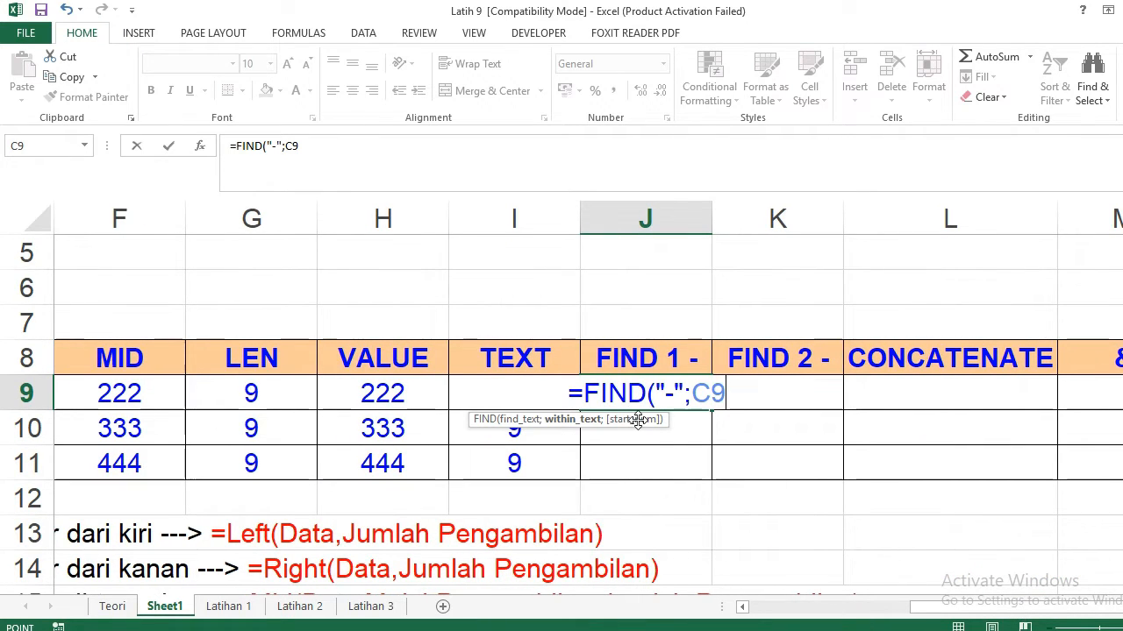
text(;1)
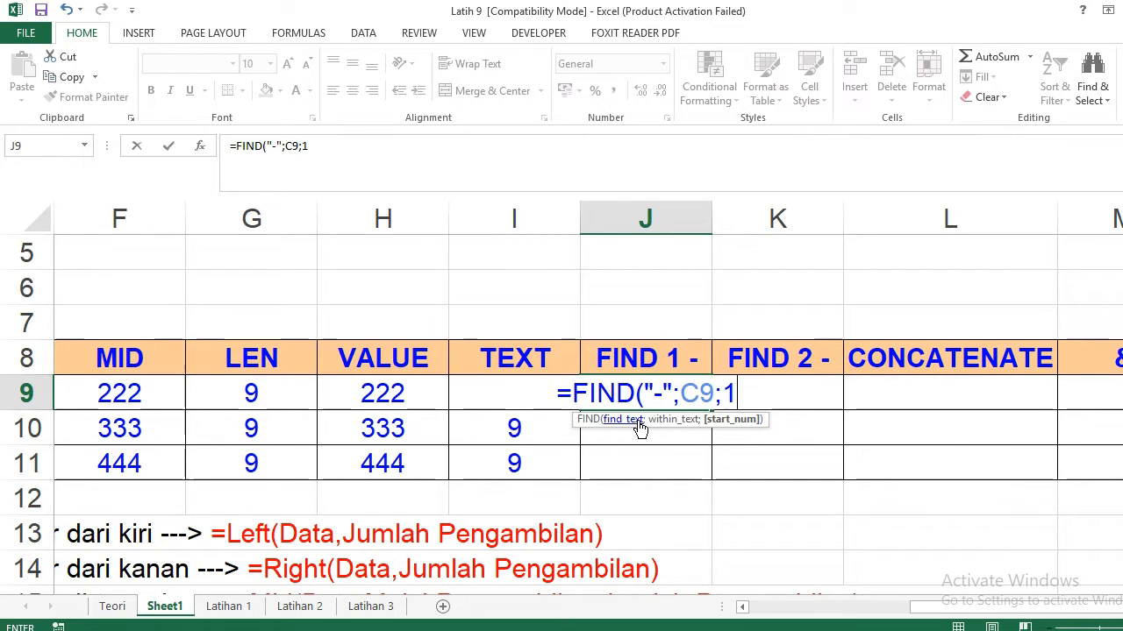
text())
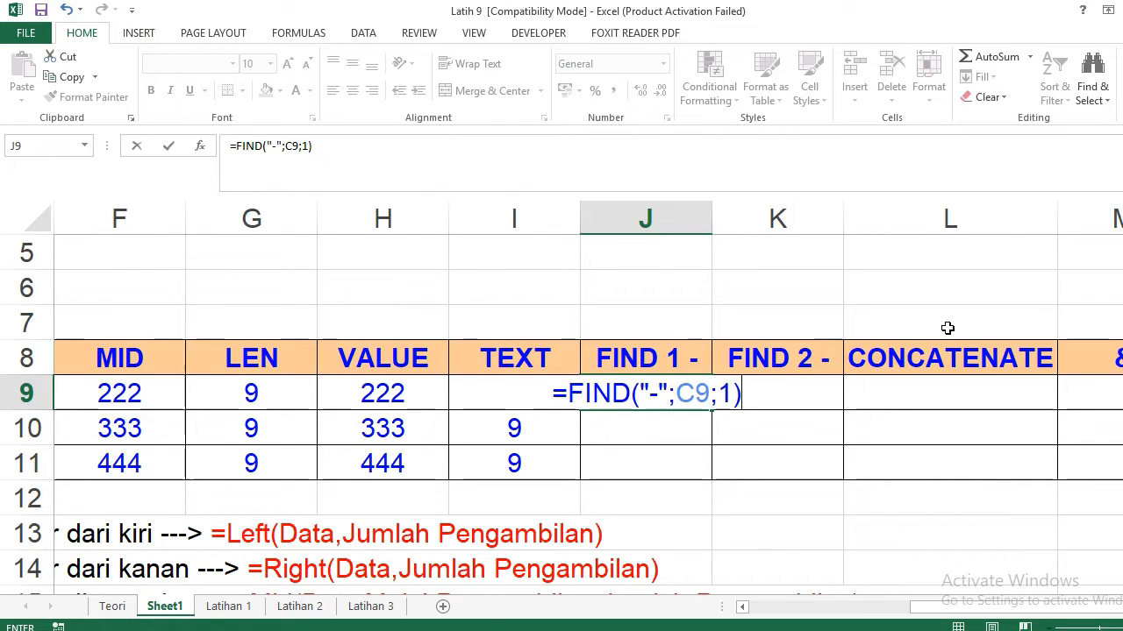
key(Return)
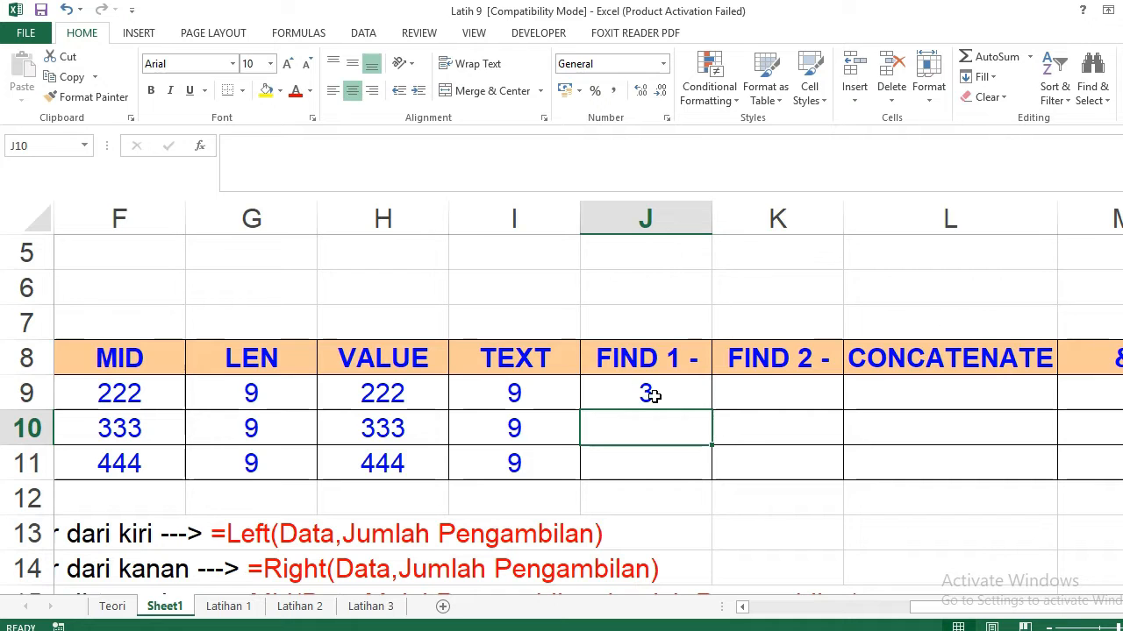
click(657, 397)
drag(711, 410, 719, 467)
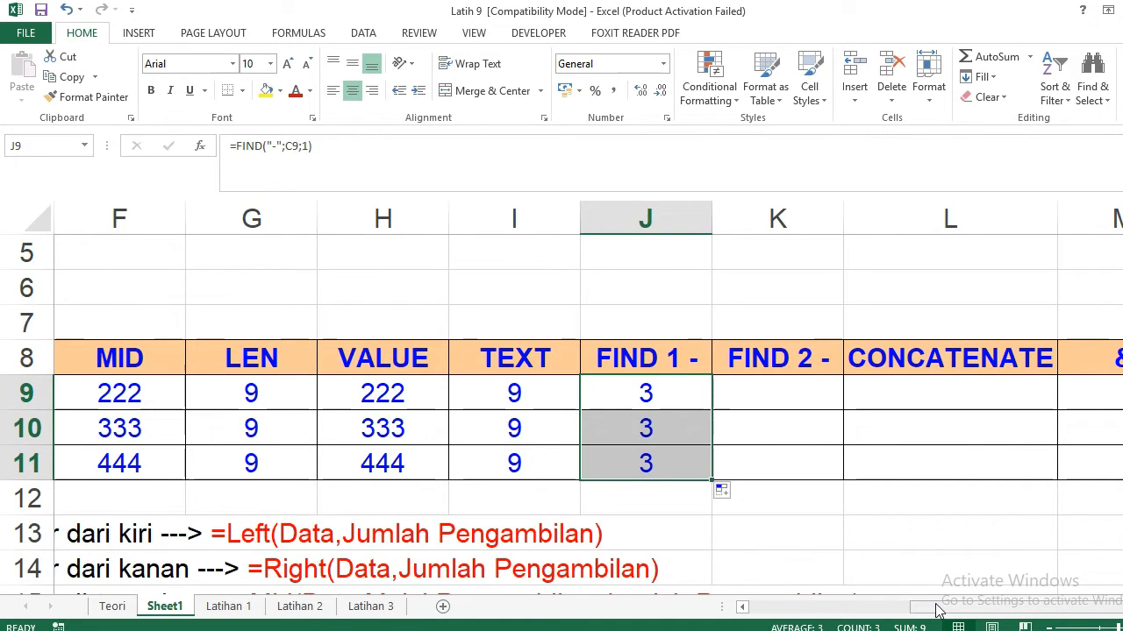
Change the employee code in cell C9 to AAA-222-BB, check the dependent results, and undo the edit.
drag(942, 607, 800, 616)
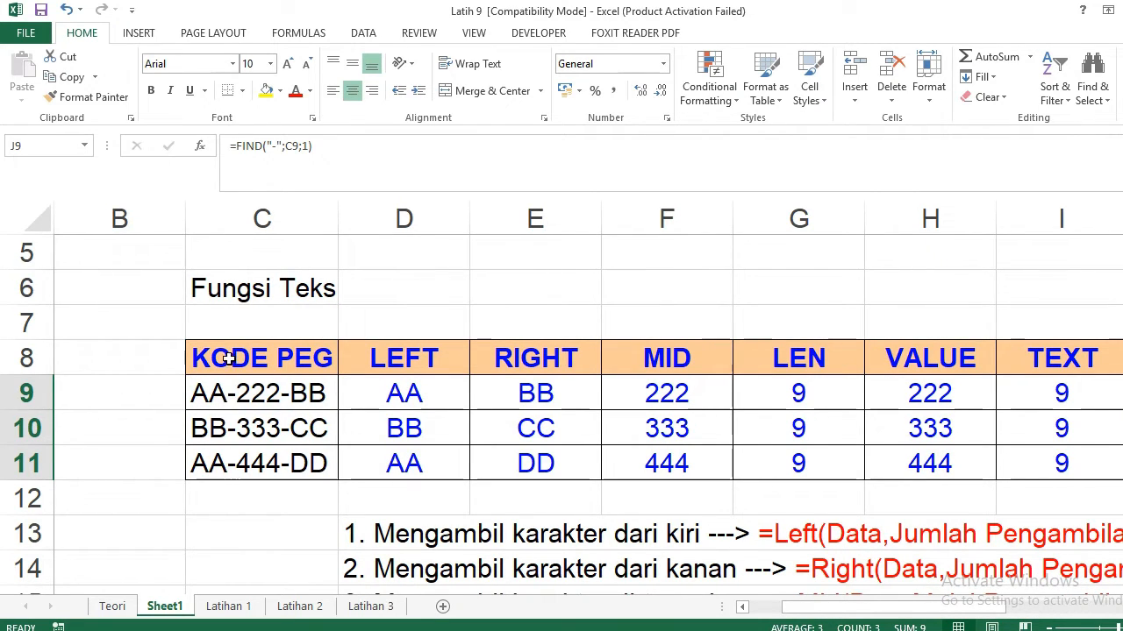
click(218, 392)
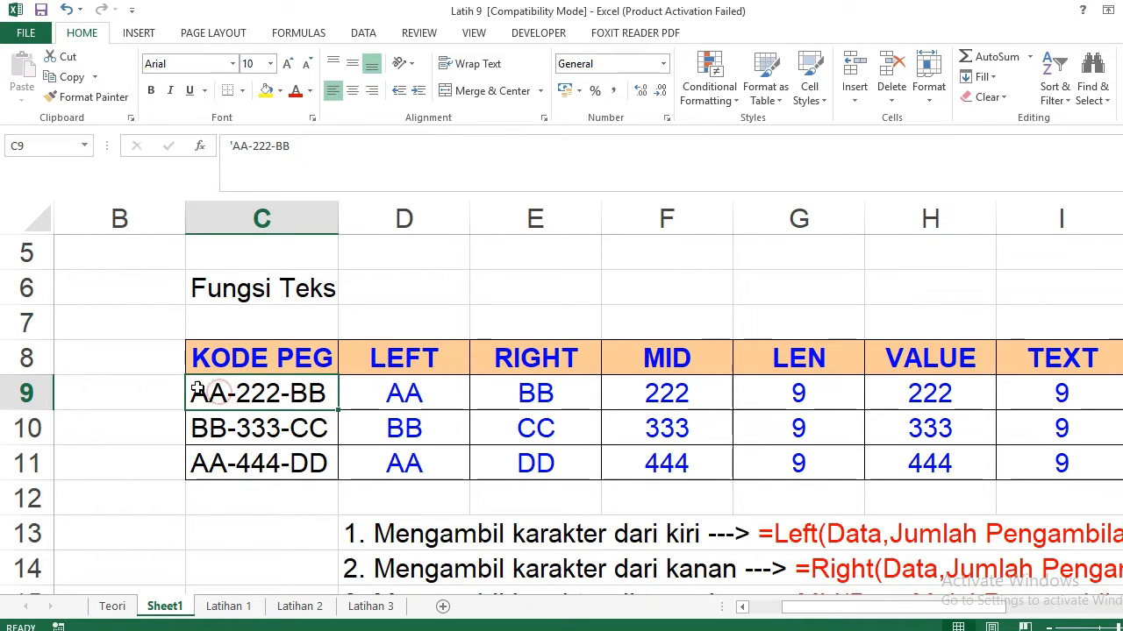
click(233, 145)
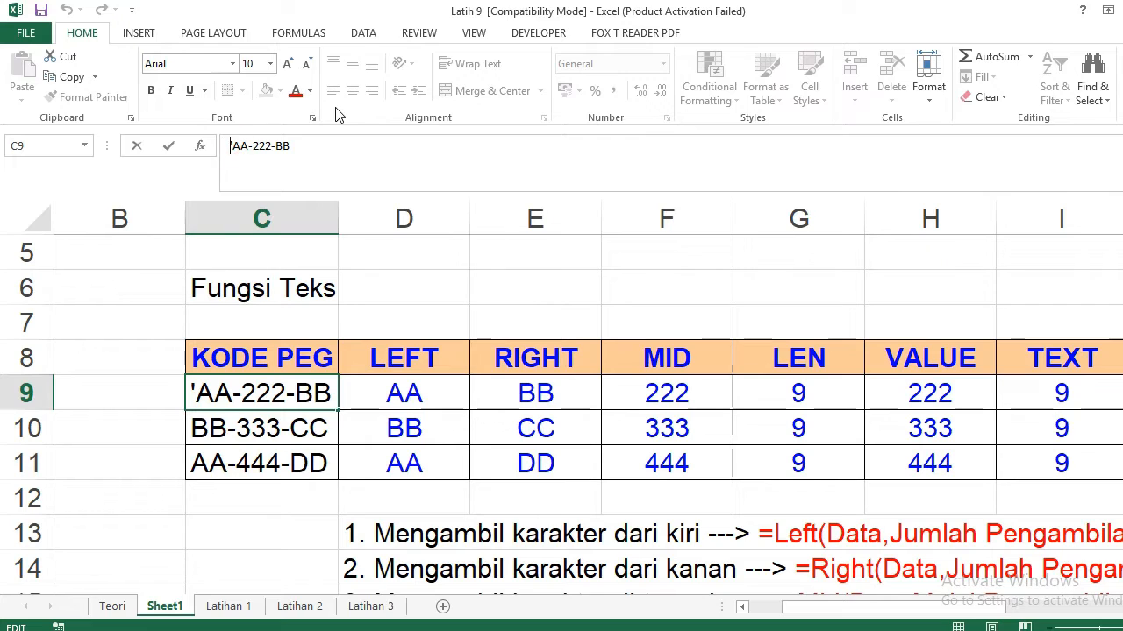
key(BackSpace)
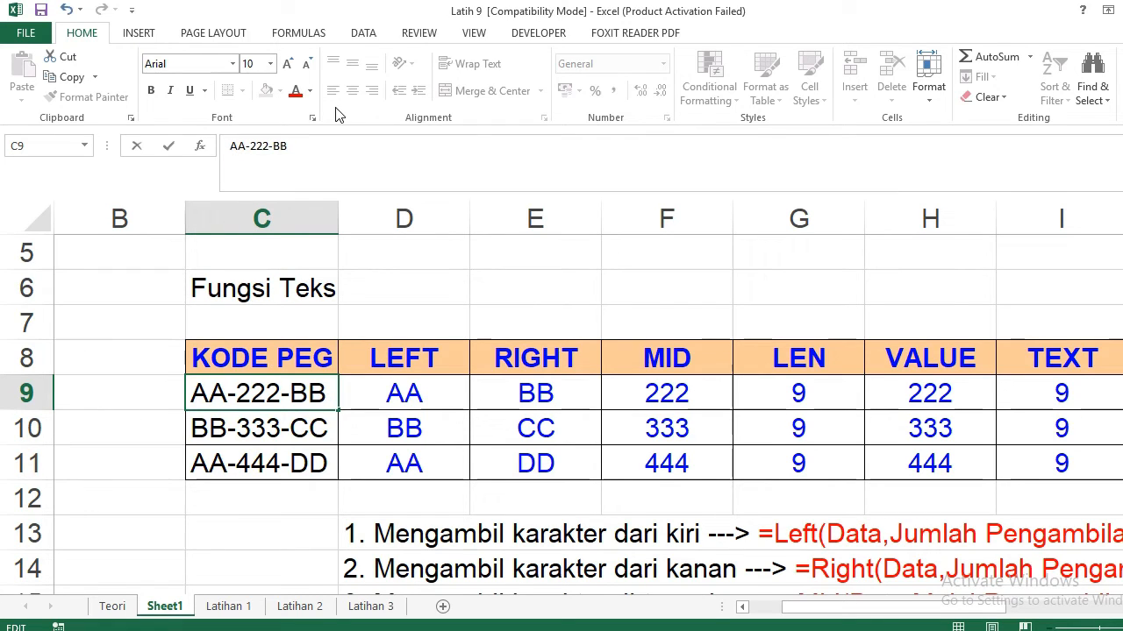
text(a)
key(BackSpace)
text(A)
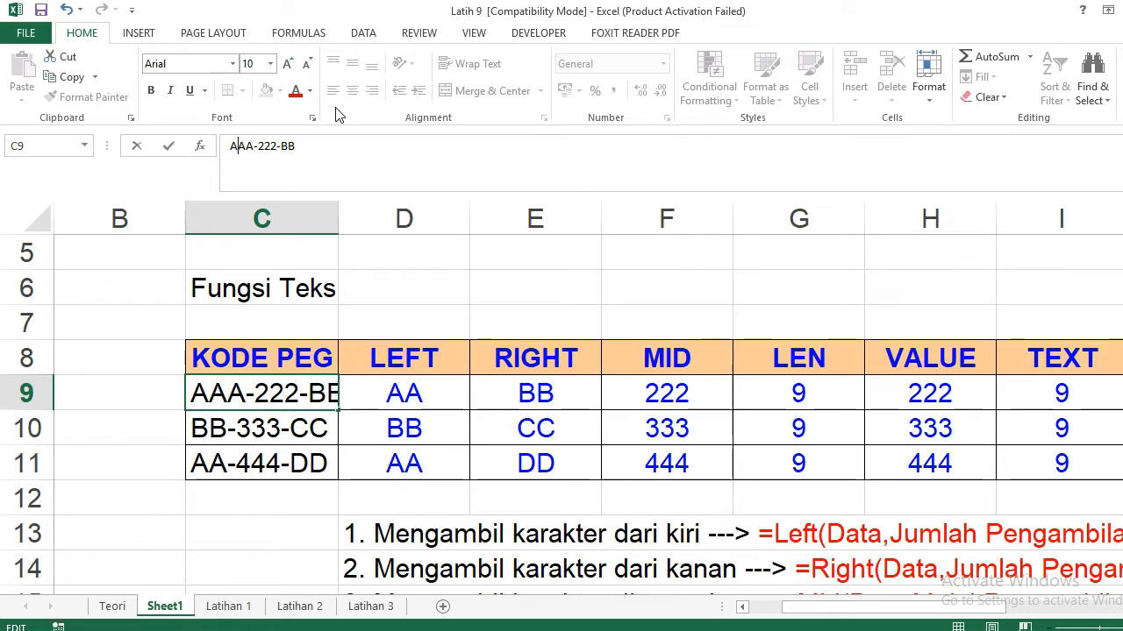
key(Return)
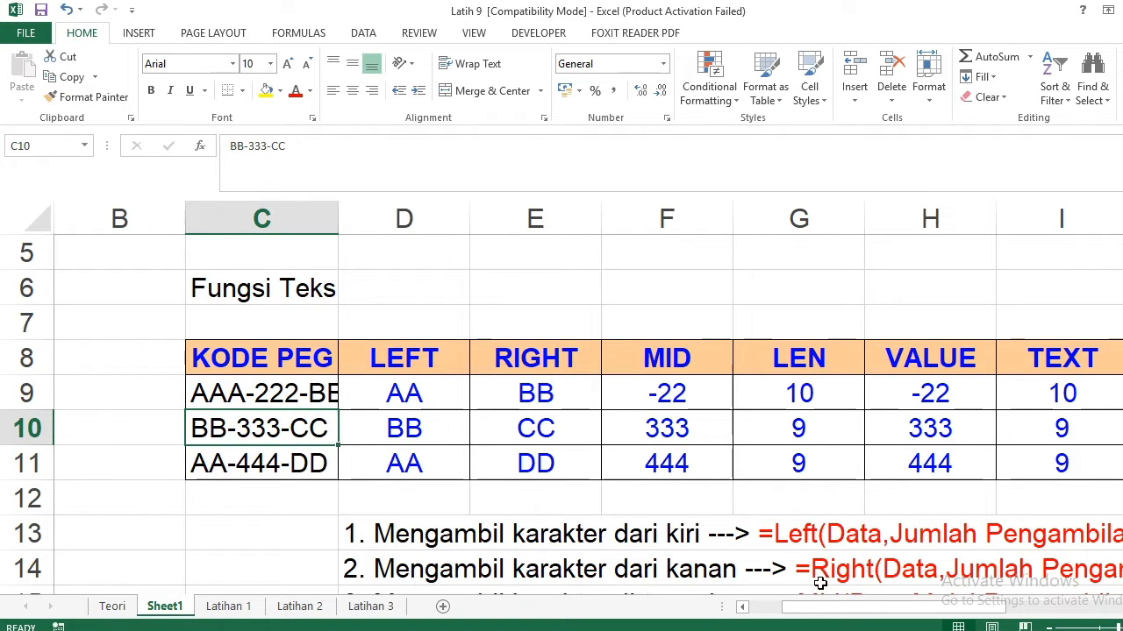
drag(835, 613, 865, 607)
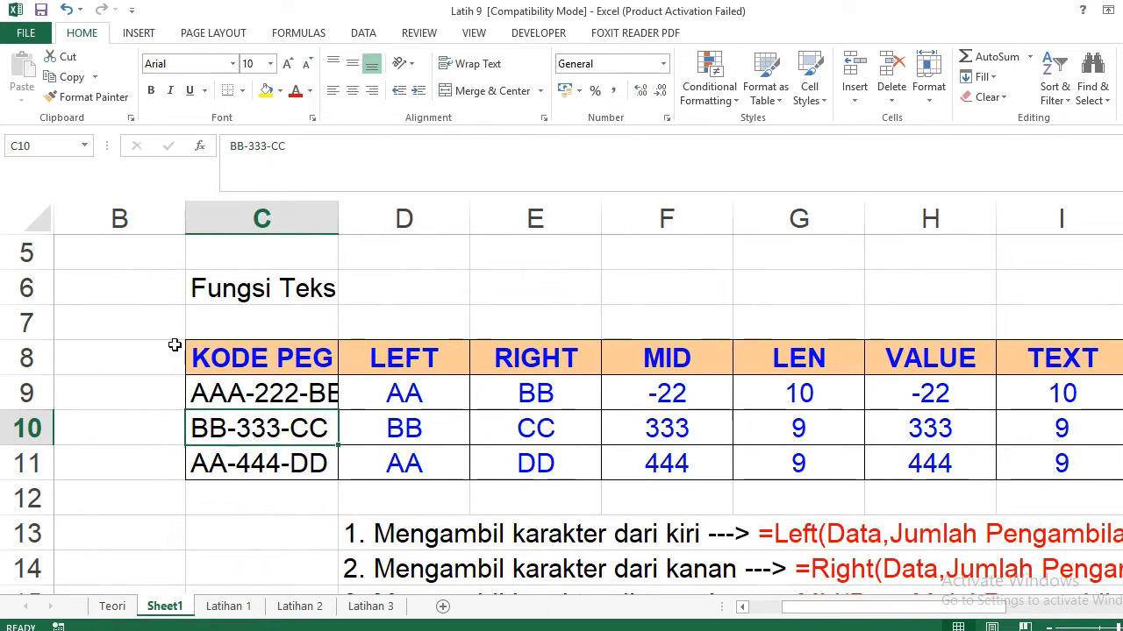
key(ctrl+z)
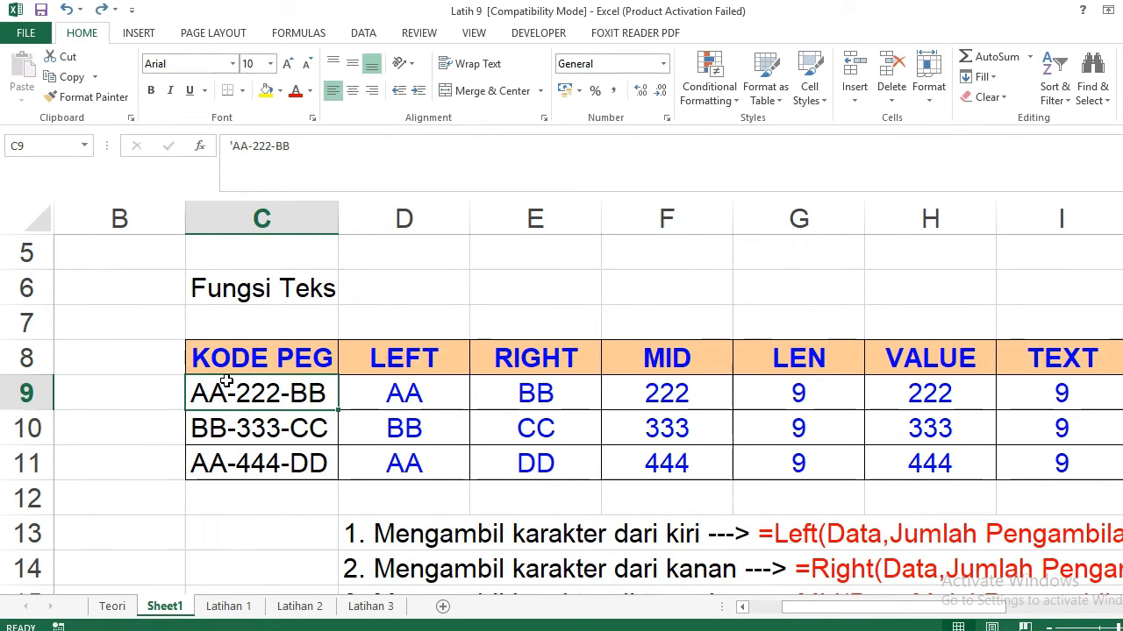
Enter the formula =FIND("-";C9;1) in cell K9 under the FIND 2 - heading.
drag(846, 607, 947, 603)
click(915, 389)
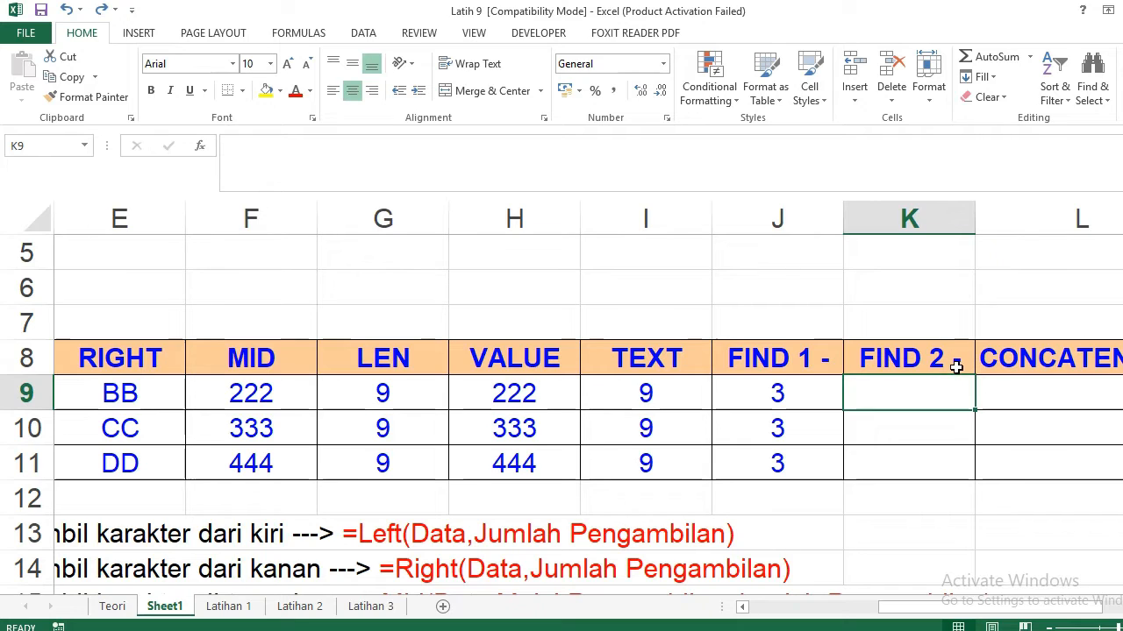
text(=)
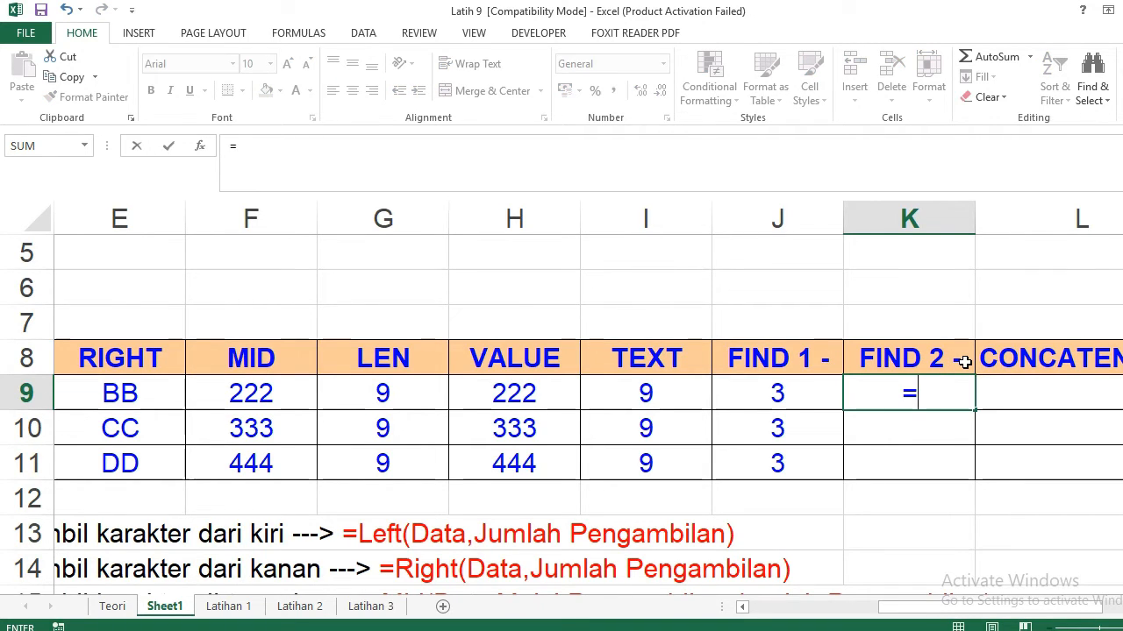
text(fin)
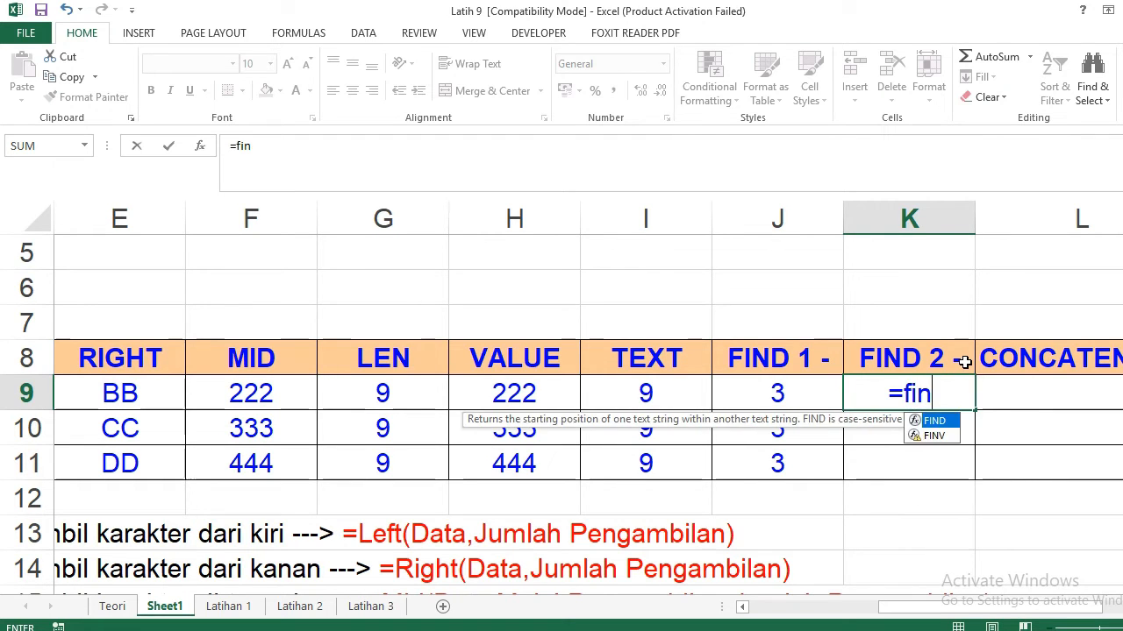
key(BackSpace)
key(BackSpace)
key(BackSpace)
text(D)
key(BackSpace)
text(FI)
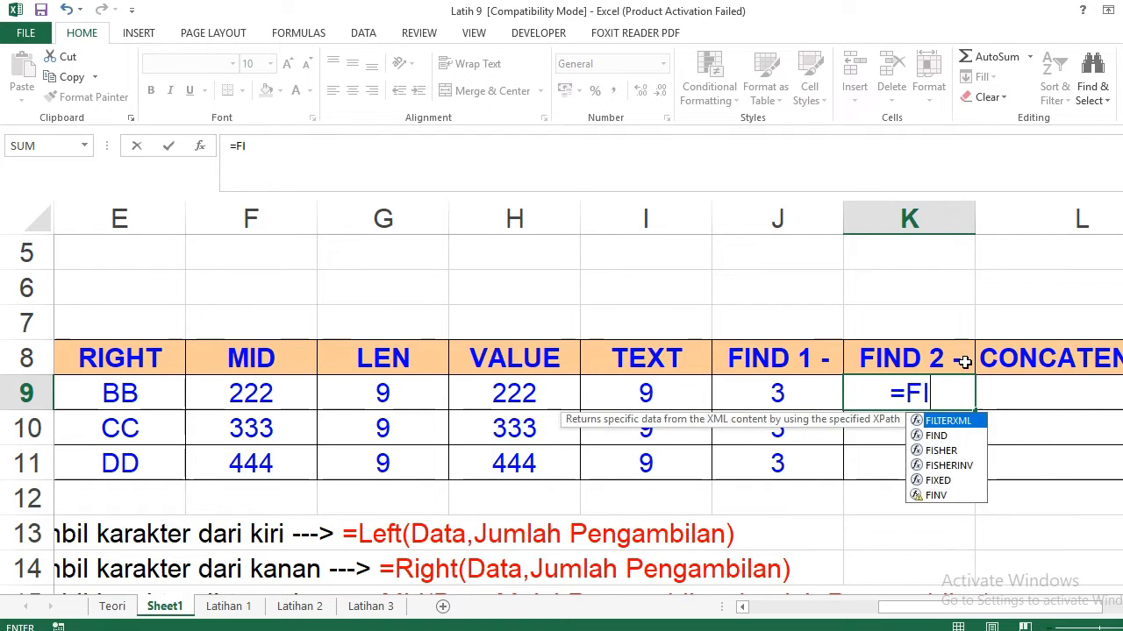
text(ND()
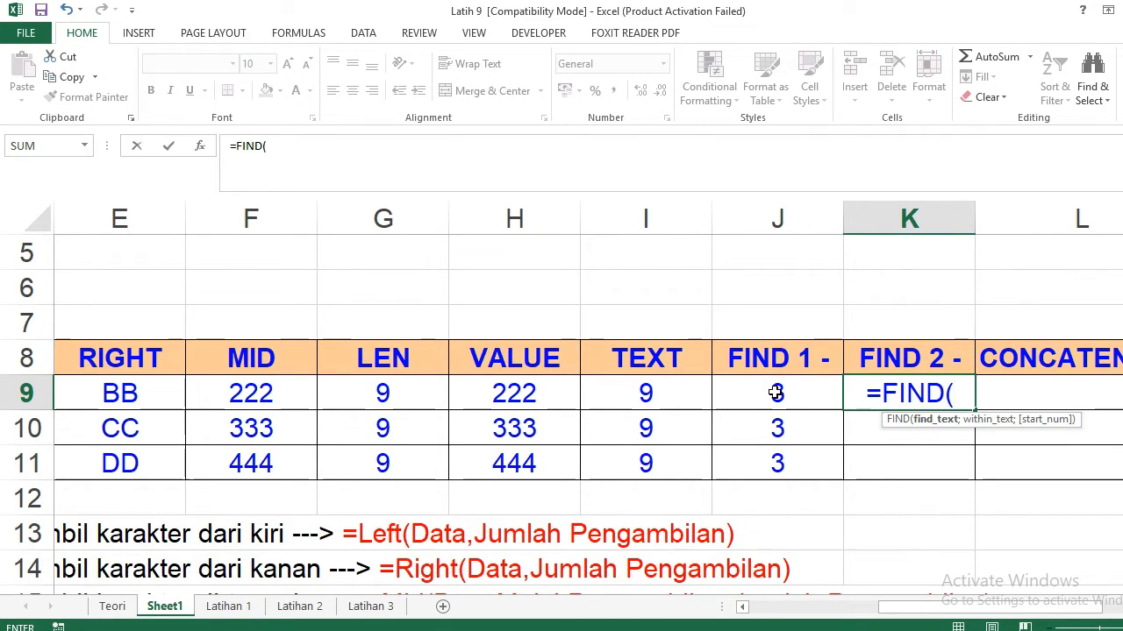
text(")
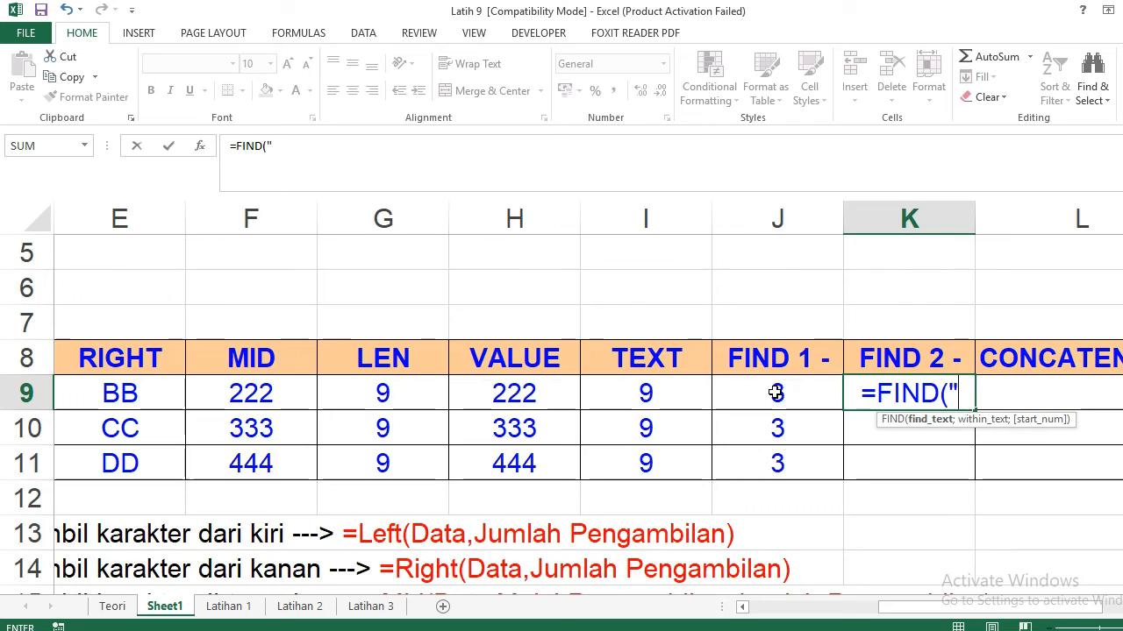
text(-)
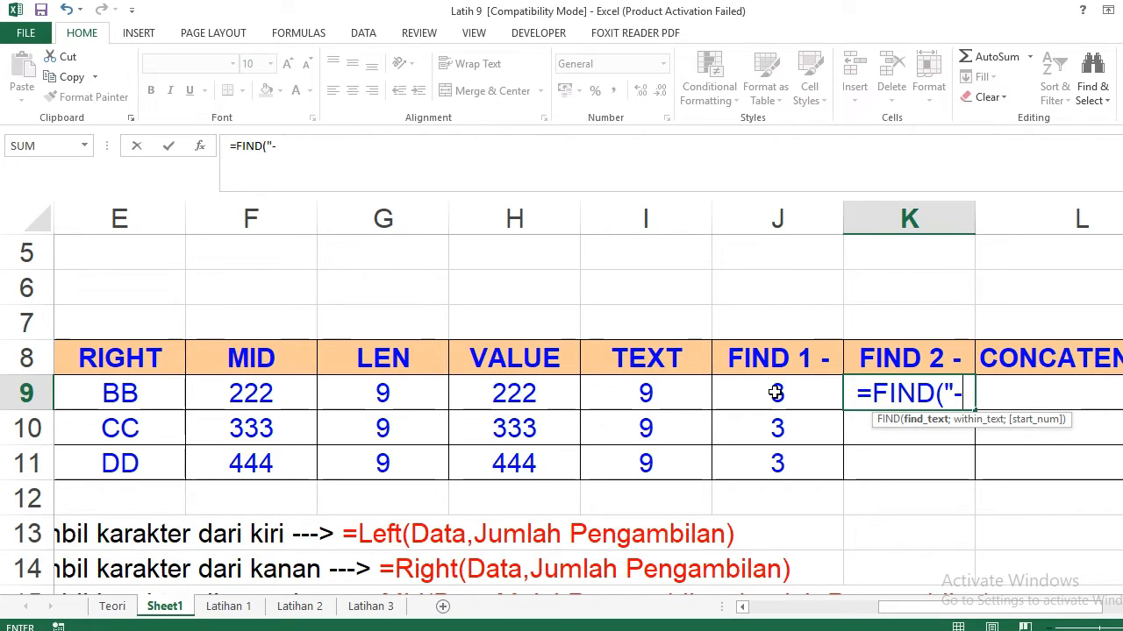
text(";)
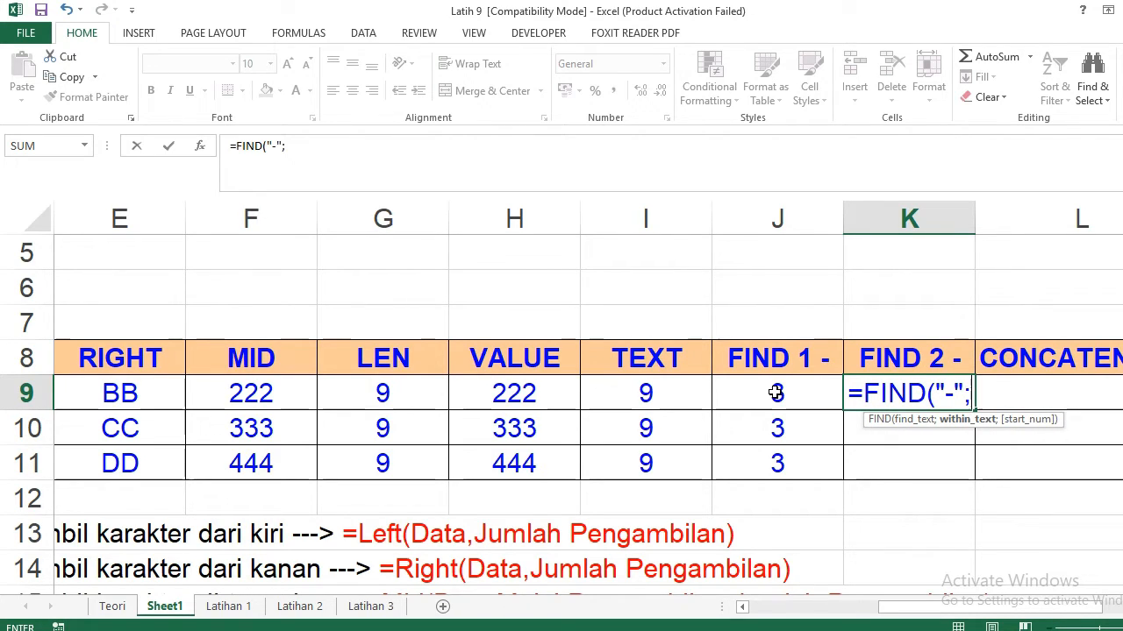
drag(1035, 607, 1070, 605)
click(505, 398)
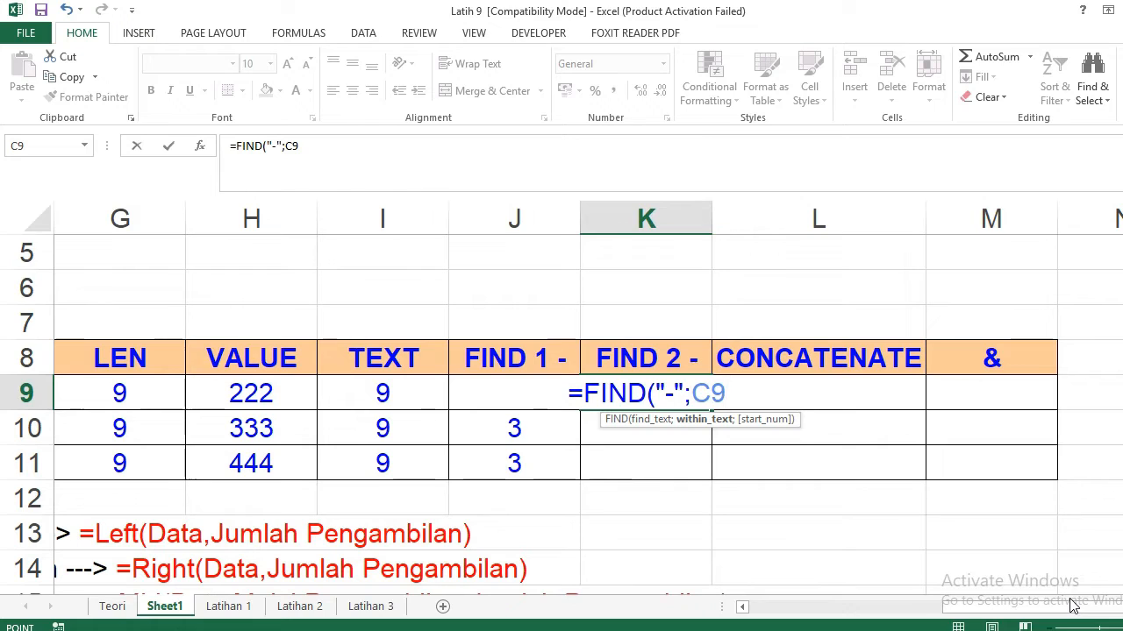
text(;)
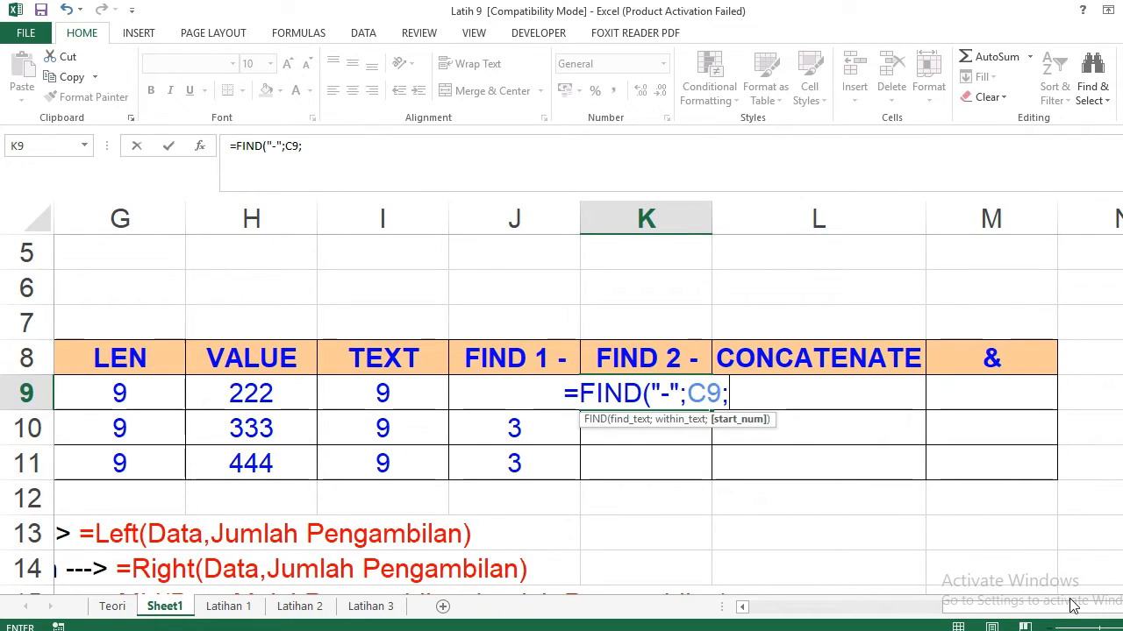
text(1)
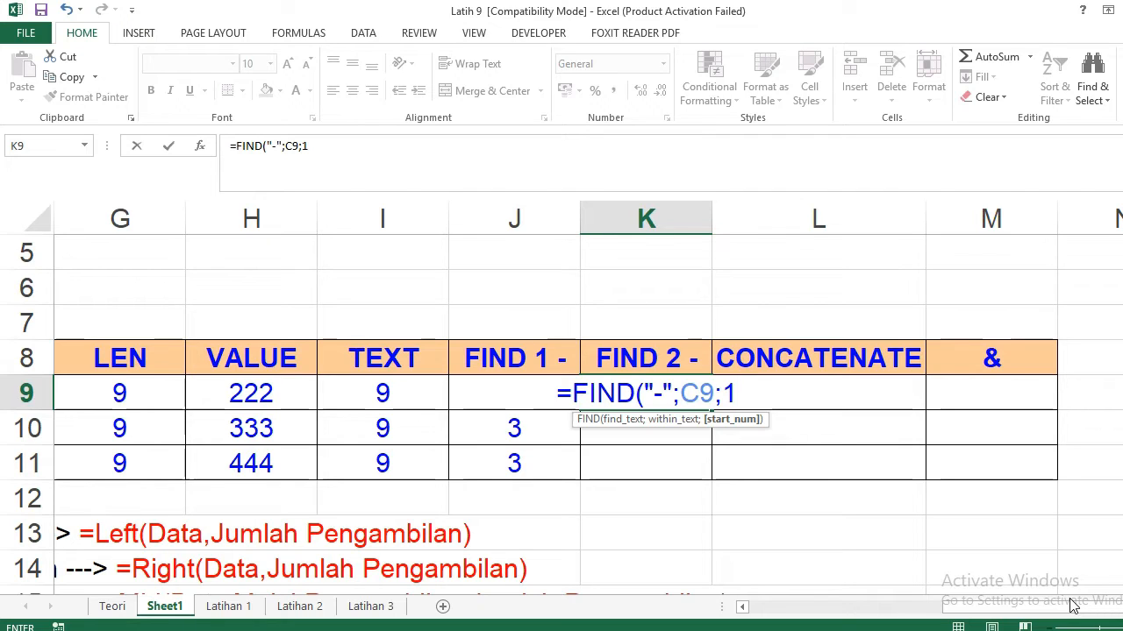
text())
key(Return)
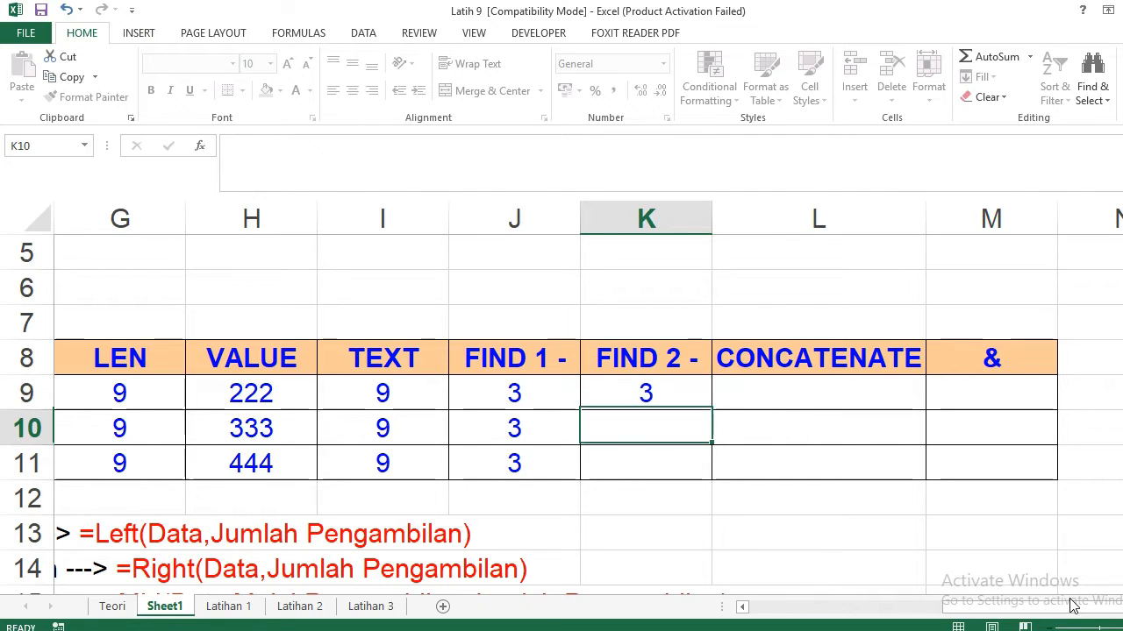
Change the formula in cell K9 to =FIND("-";C9;J9+1) to locate the second hyphen, and fill it down through K11.
click(646, 392)
double_click(638, 395)
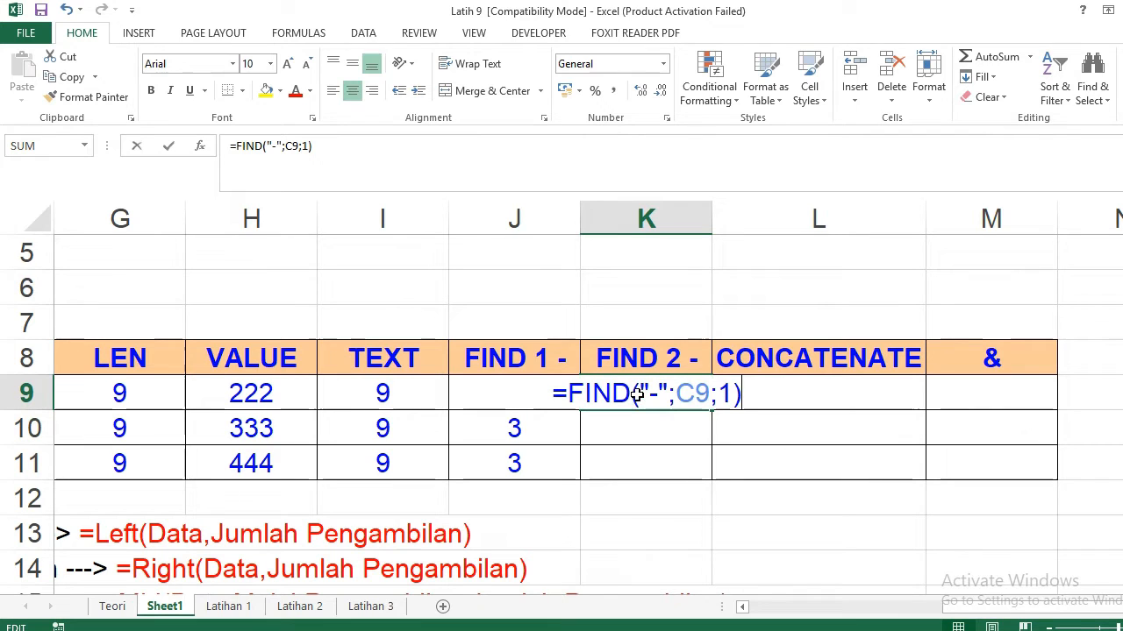
click(719, 392)
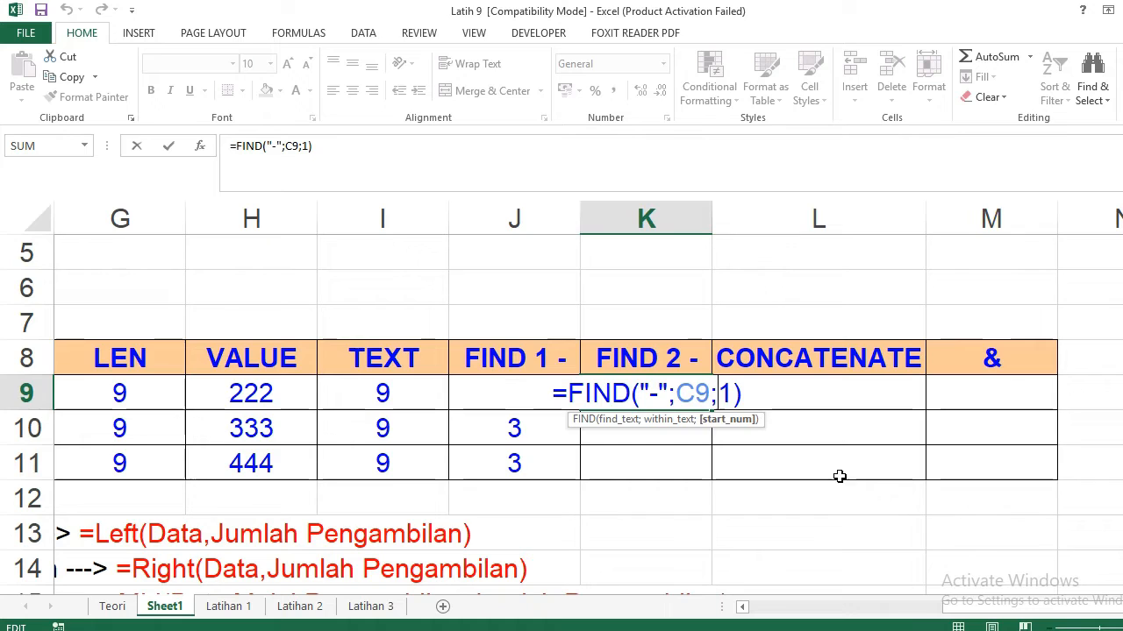
text(J)
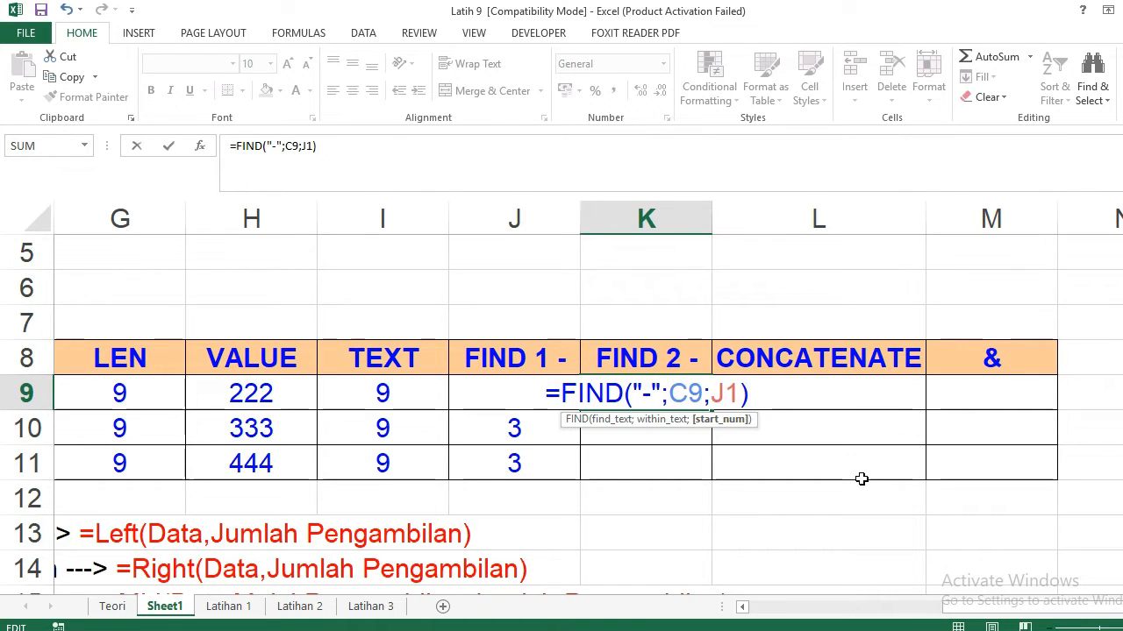
text(9)
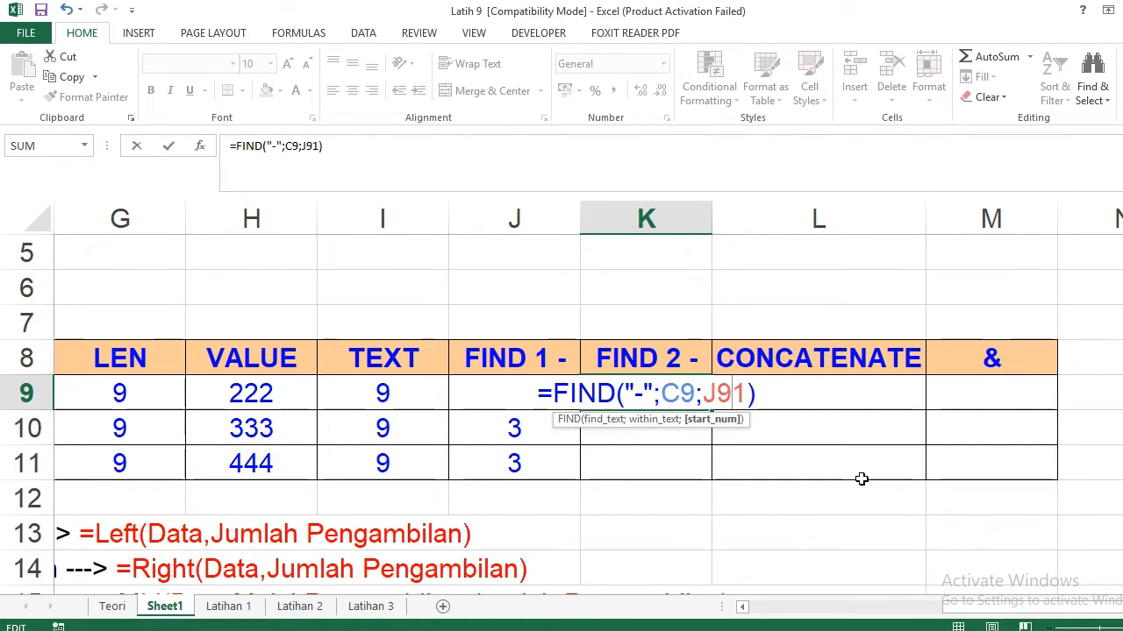
text(+)
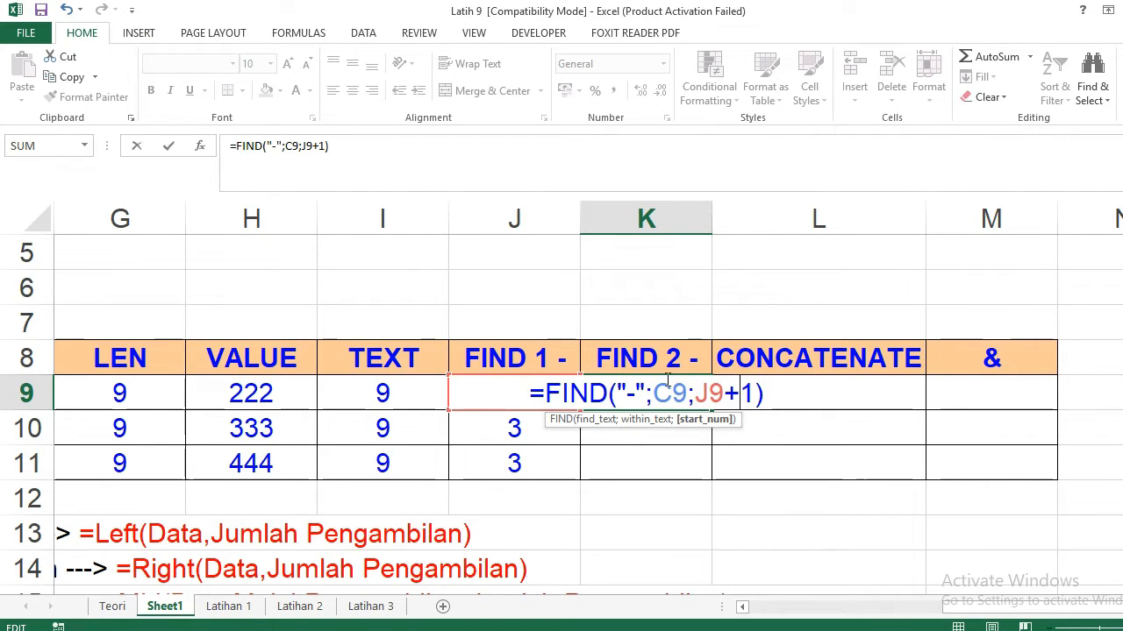
drag(754, 391, 703, 391)
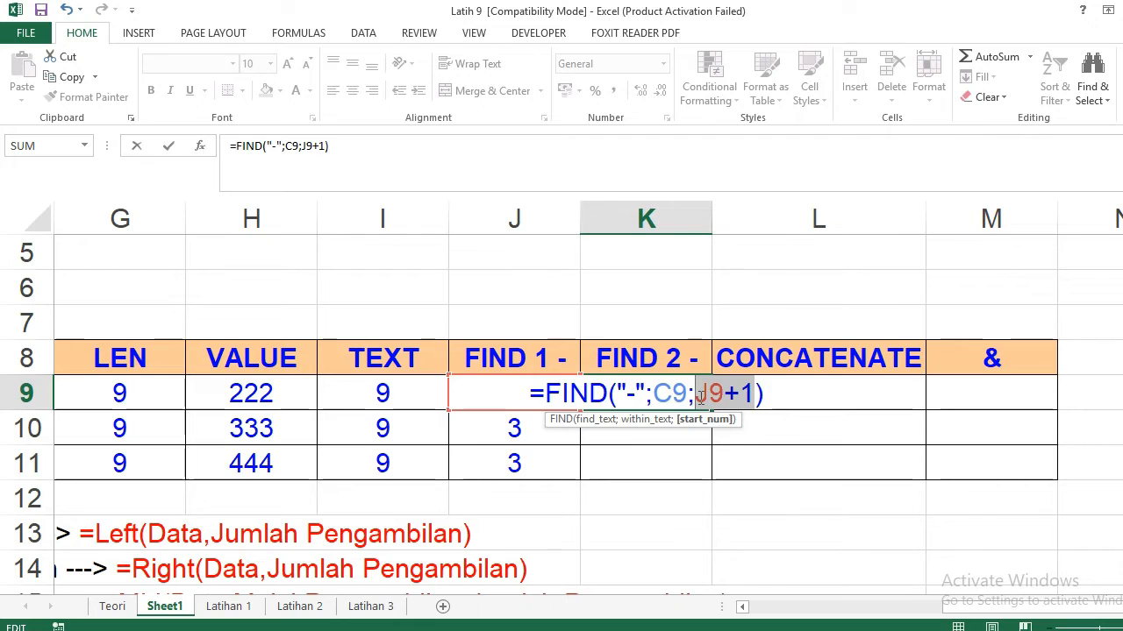
click(767, 393)
key(Return)
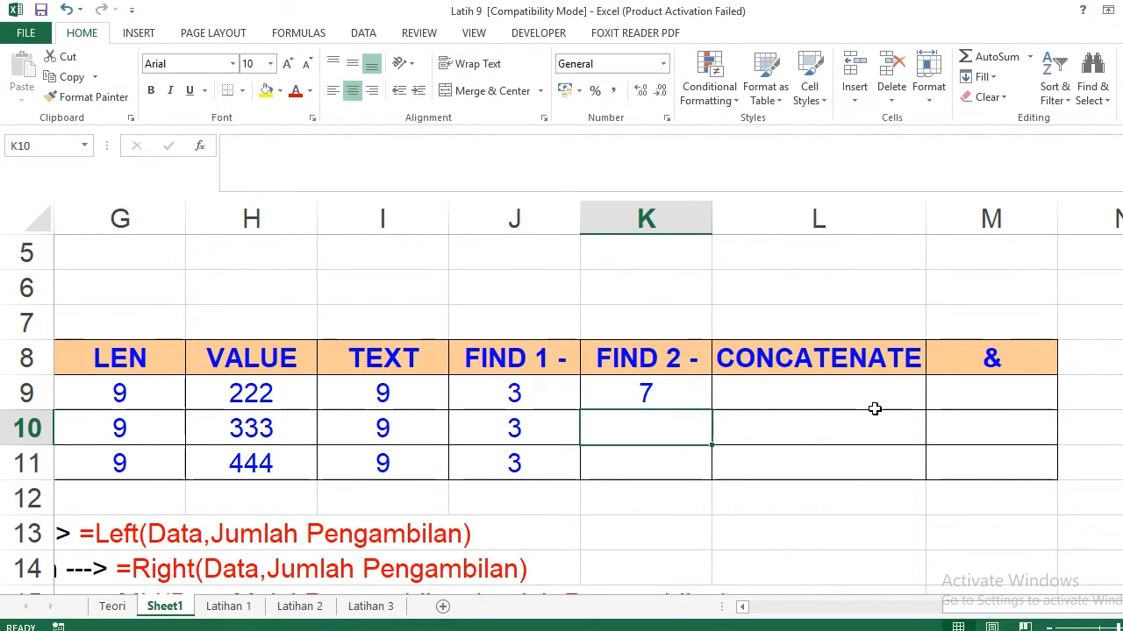
click(689, 396)
drag(710, 410, 704, 480)
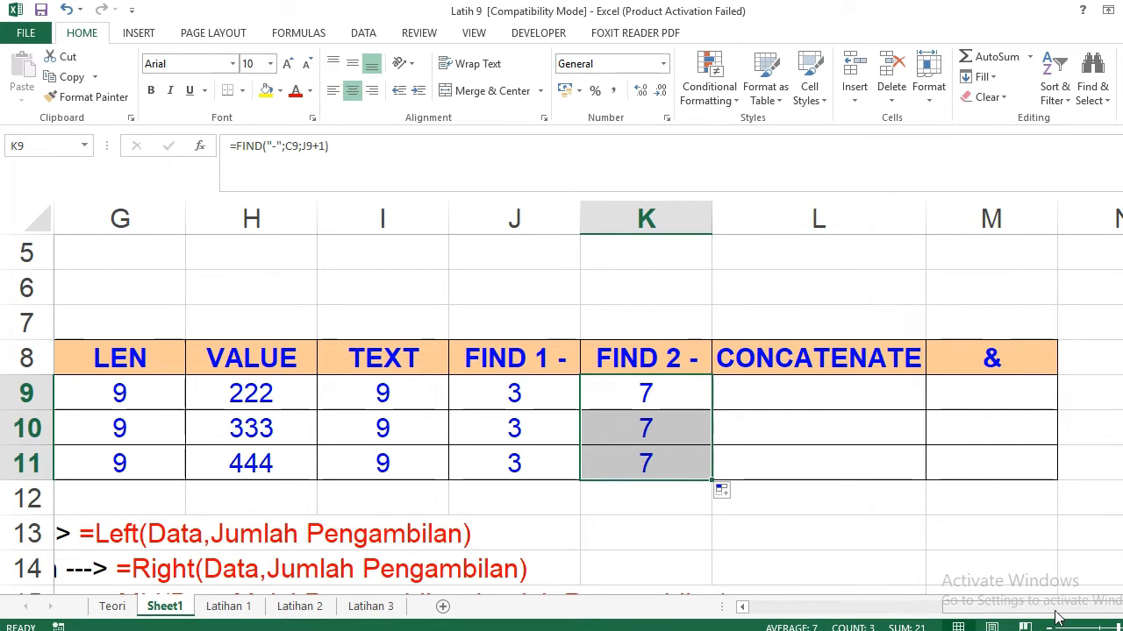
Review the employee codes and the syntax notes below the table for joining strings with Concatenate and &.
drag(969, 611, 763, 611)
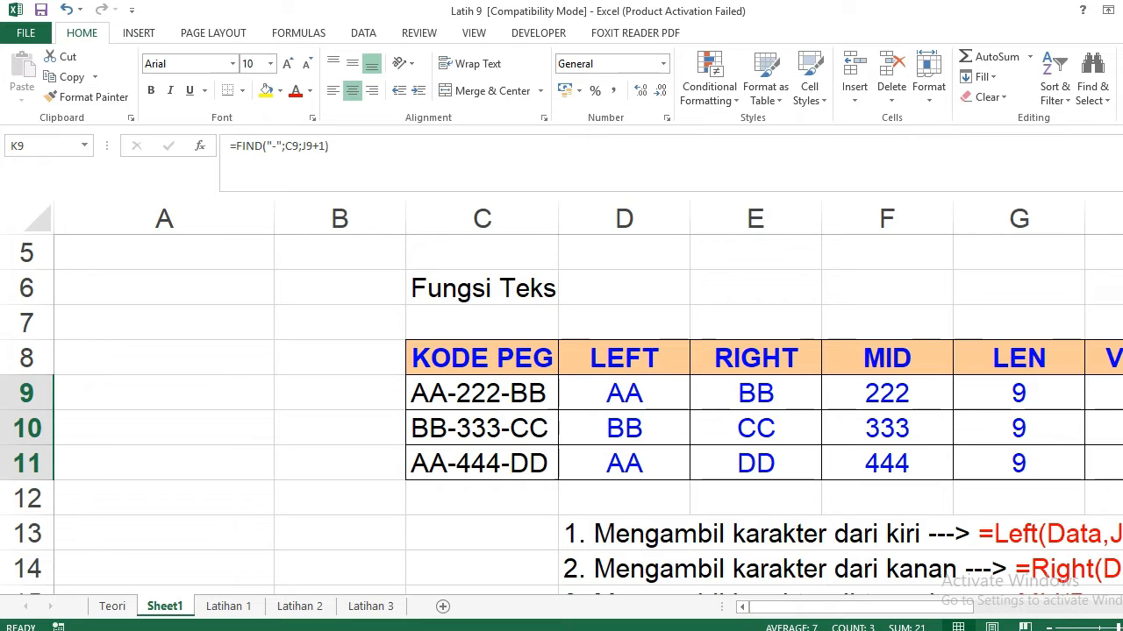
drag(833, 614, 917, 602)
drag(971, 603, 1004, 606)
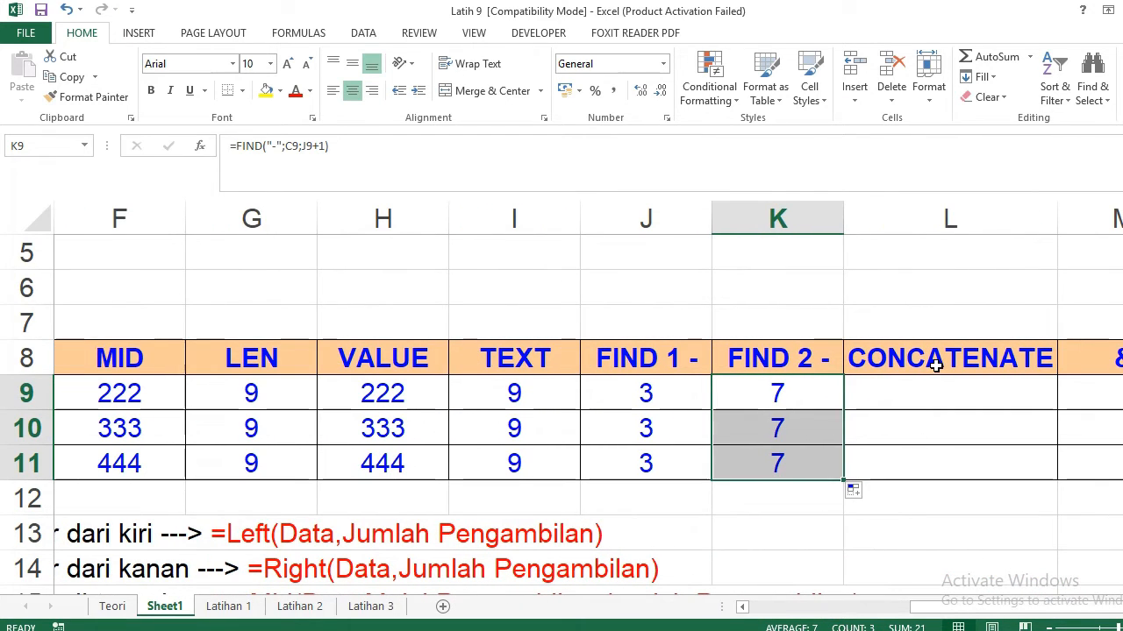
scroll(936, 366, down, 1)
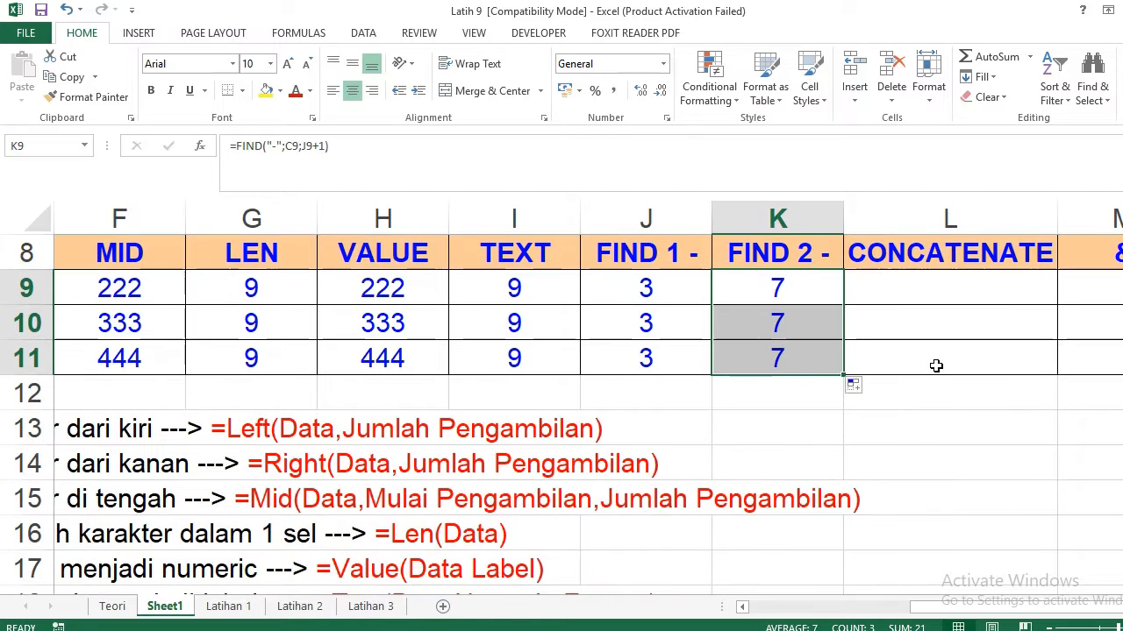
scroll(936, 366, down, 1)
scroll(936, 365, up, 1)
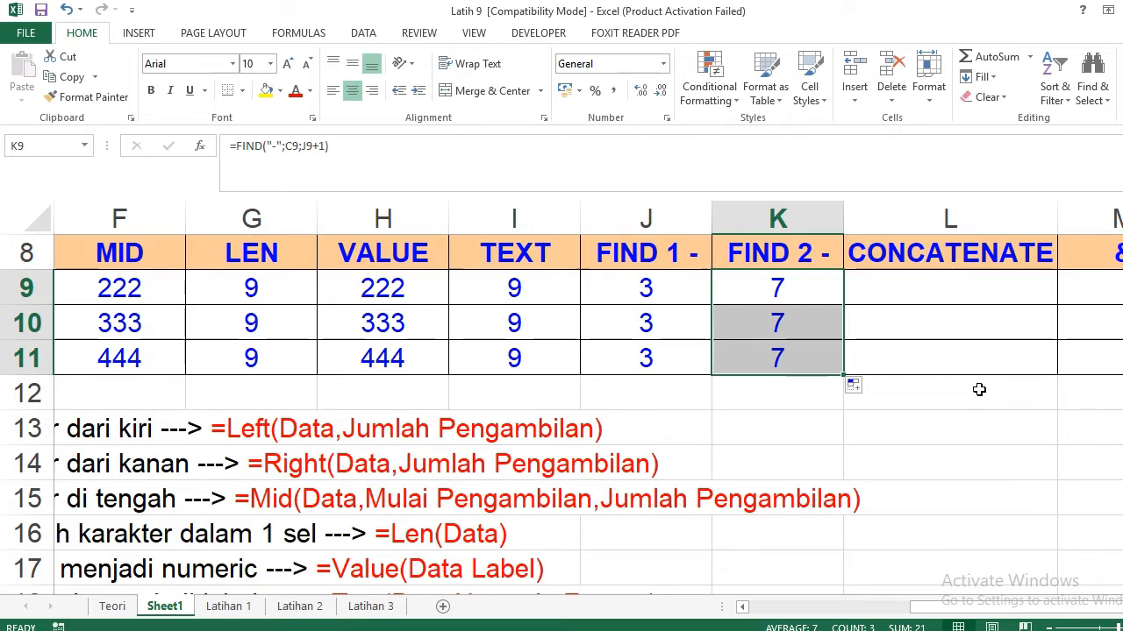
drag(980, 612, 874, 609)
scroll(901, 481, down, 3)
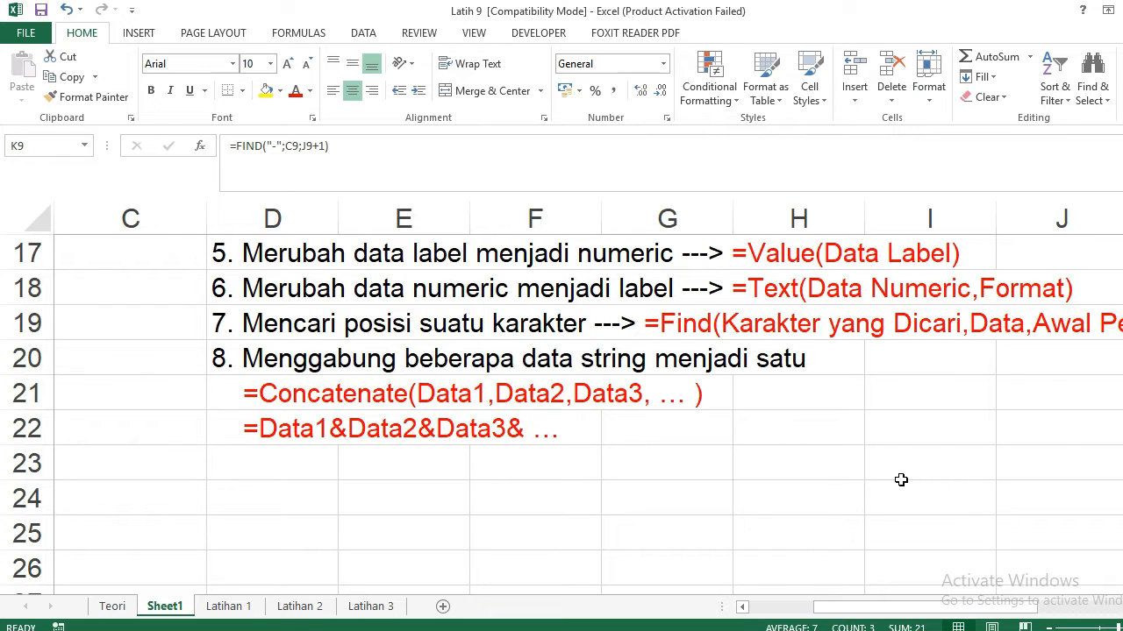
scroll(901, 480, up, 4)
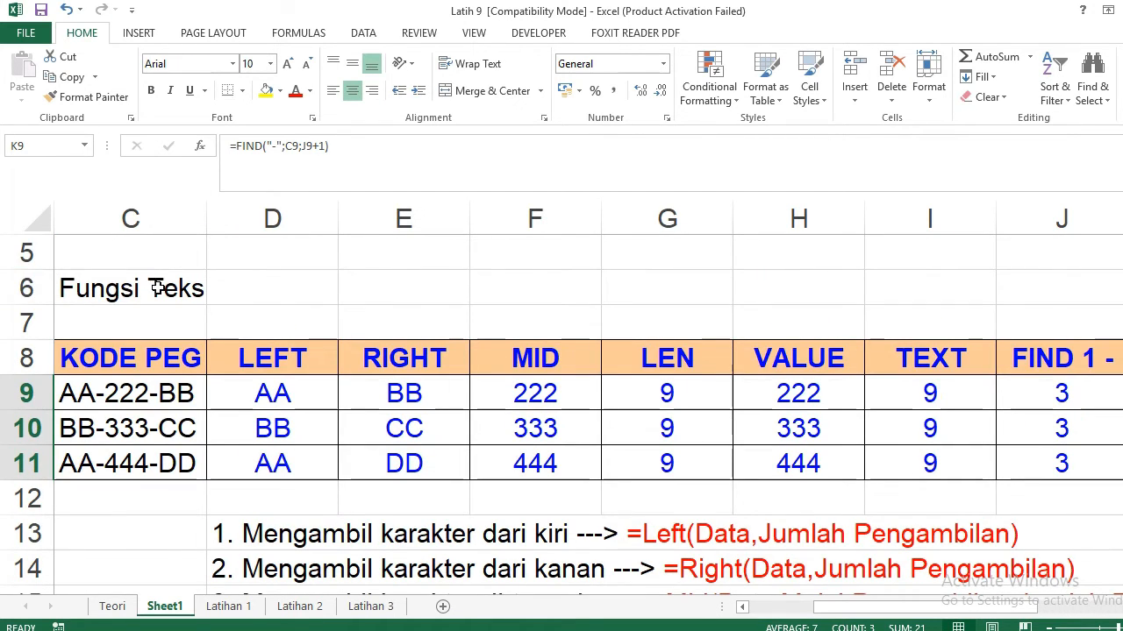
scroll(752, 335, down, 1)
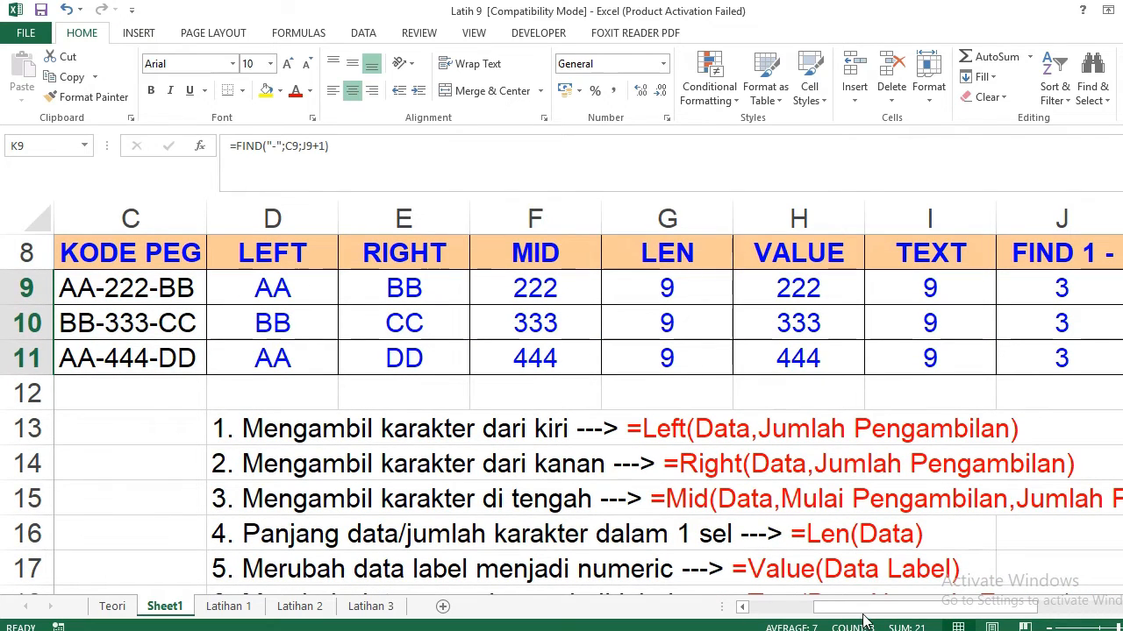
Enter the formula =CONCATENATE(D9;E9) in cell L9 to join the LEFT and RIGHT results, and fill it down through L11.
drag(921, 614, 961, 614)
click(960, 281)
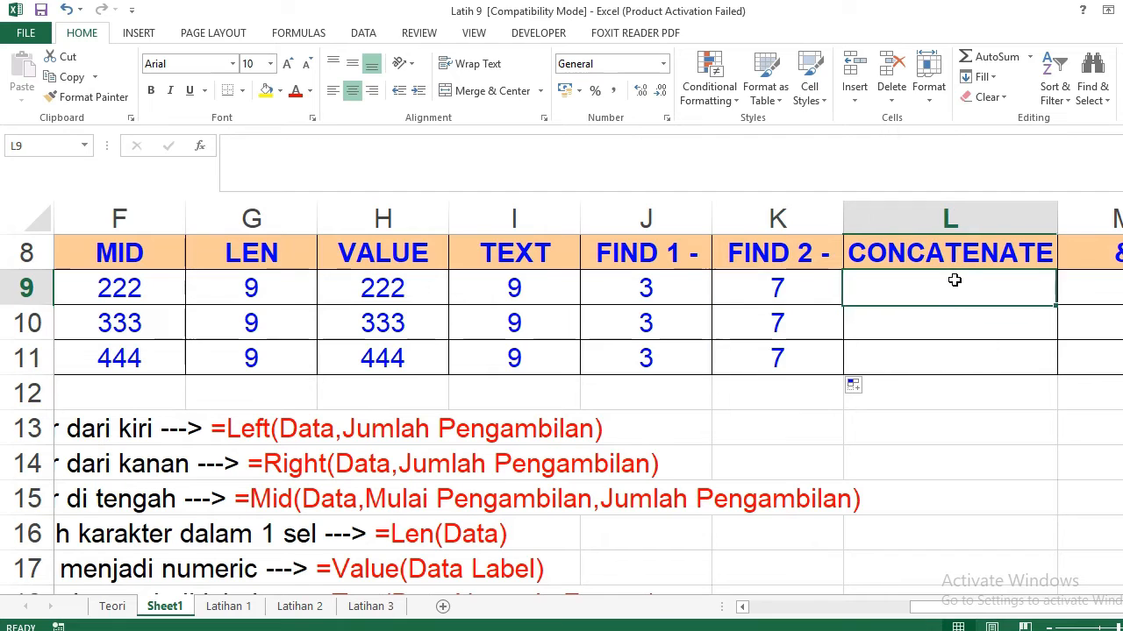
text(=)
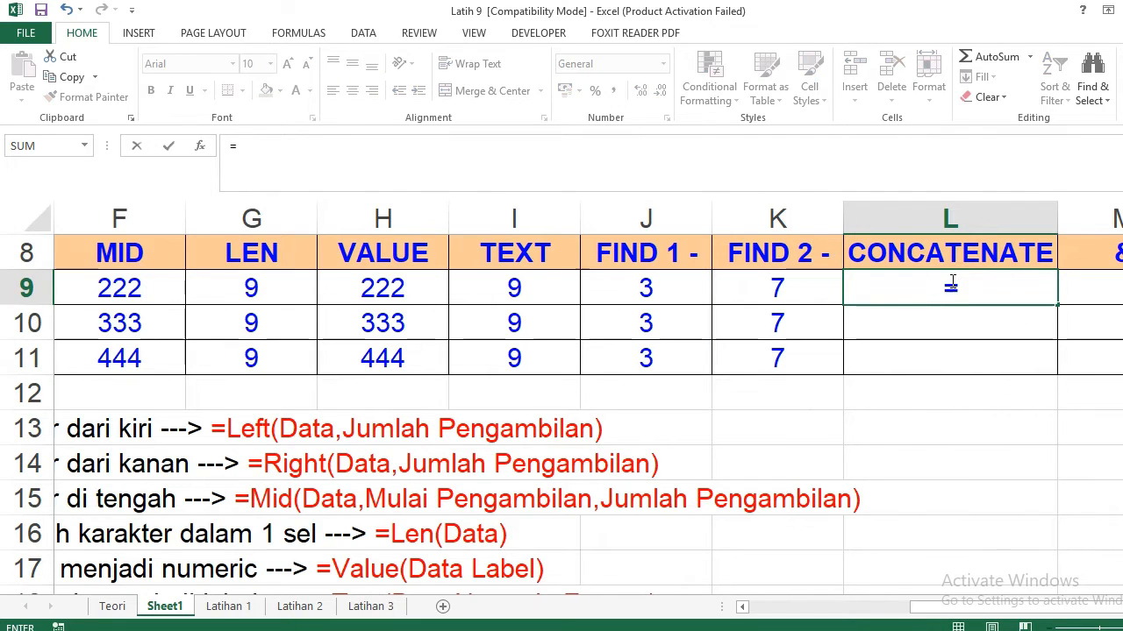
text(con)
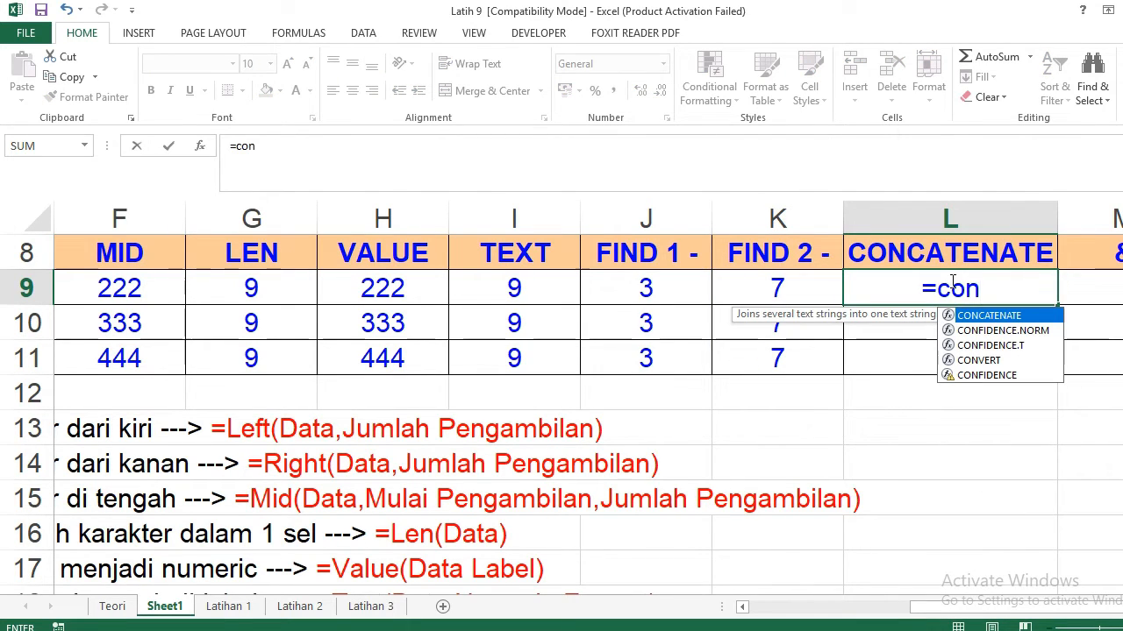
double_click(1007, 315)
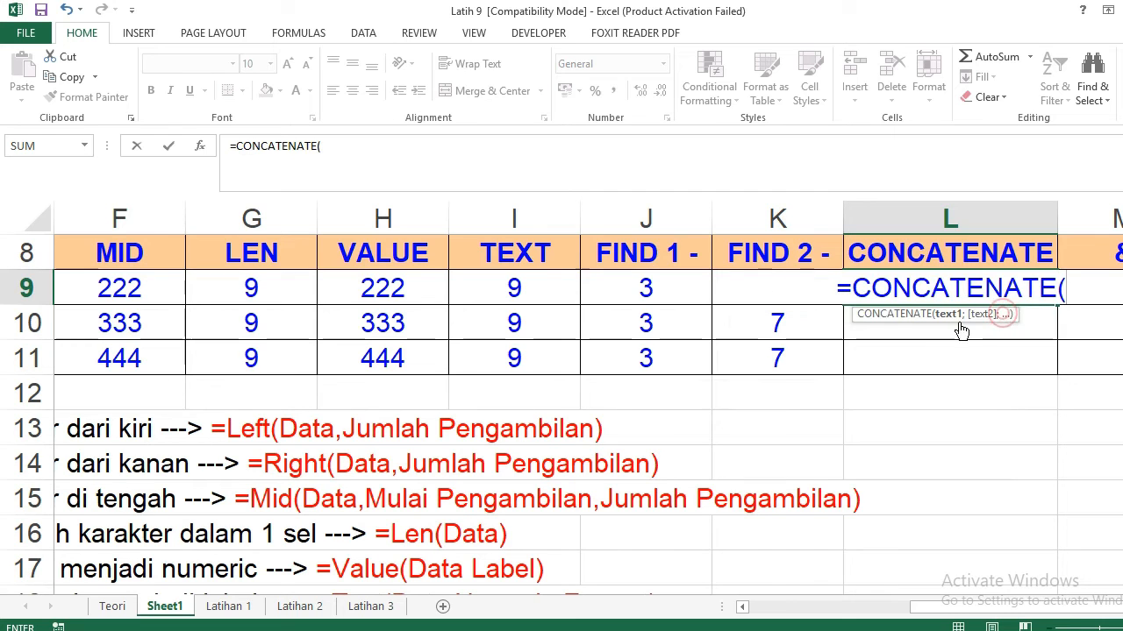
drag(994, 606, 984, 606)
click(292, 288)
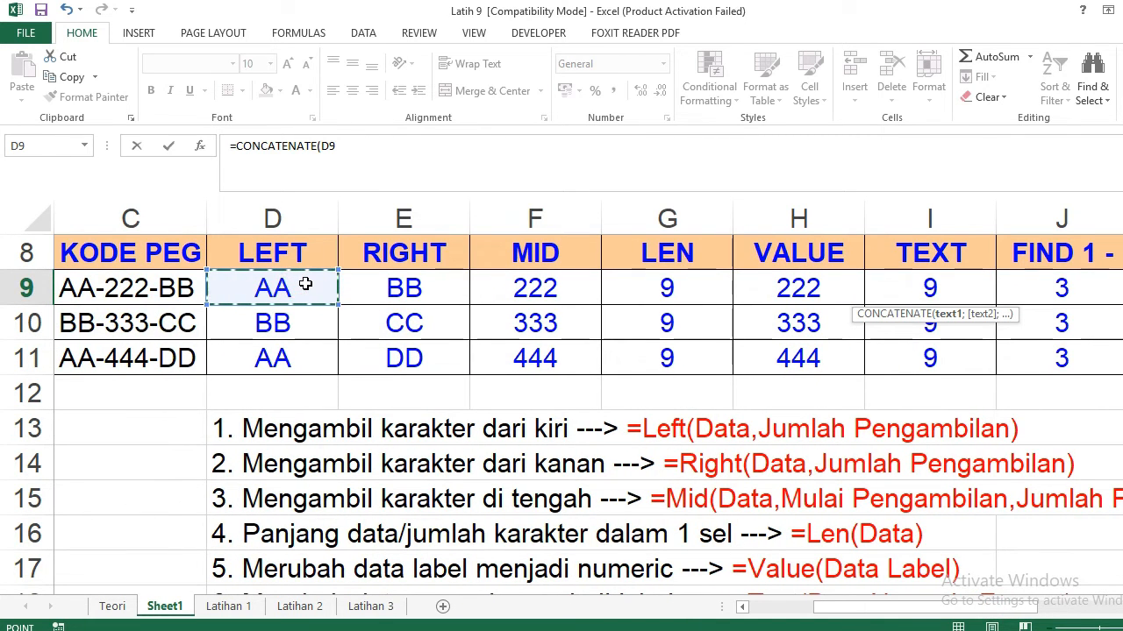
text(;)
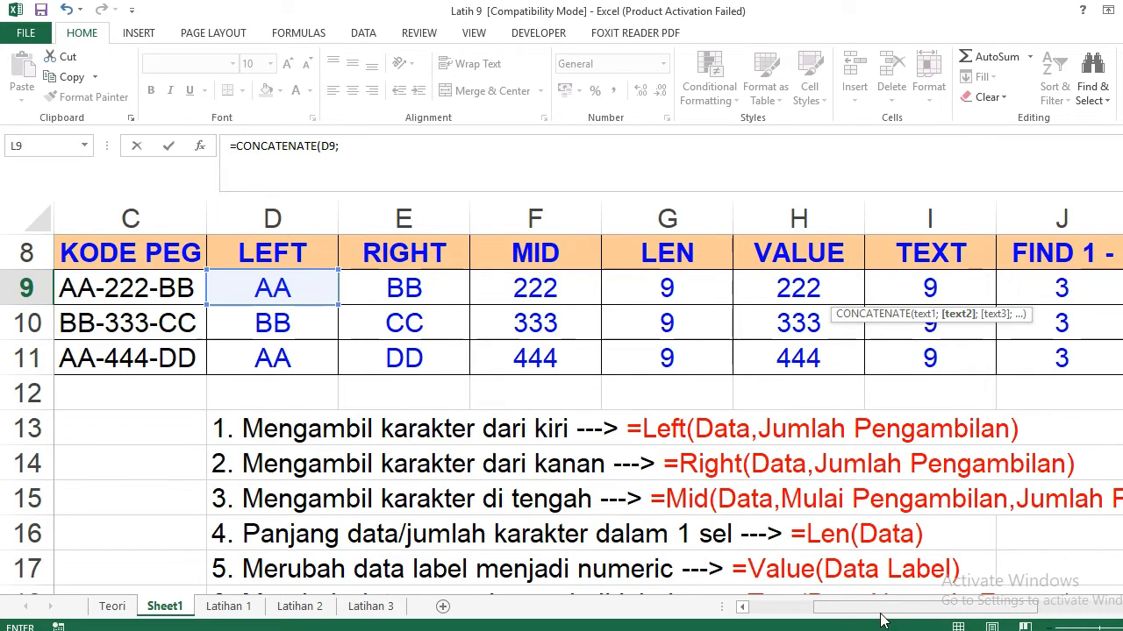
mouse_move(884, 614)
mouse_down()
mouse_move(956, 617)
mouse_move(893, 614)
mouse_up()
click(394, 286)
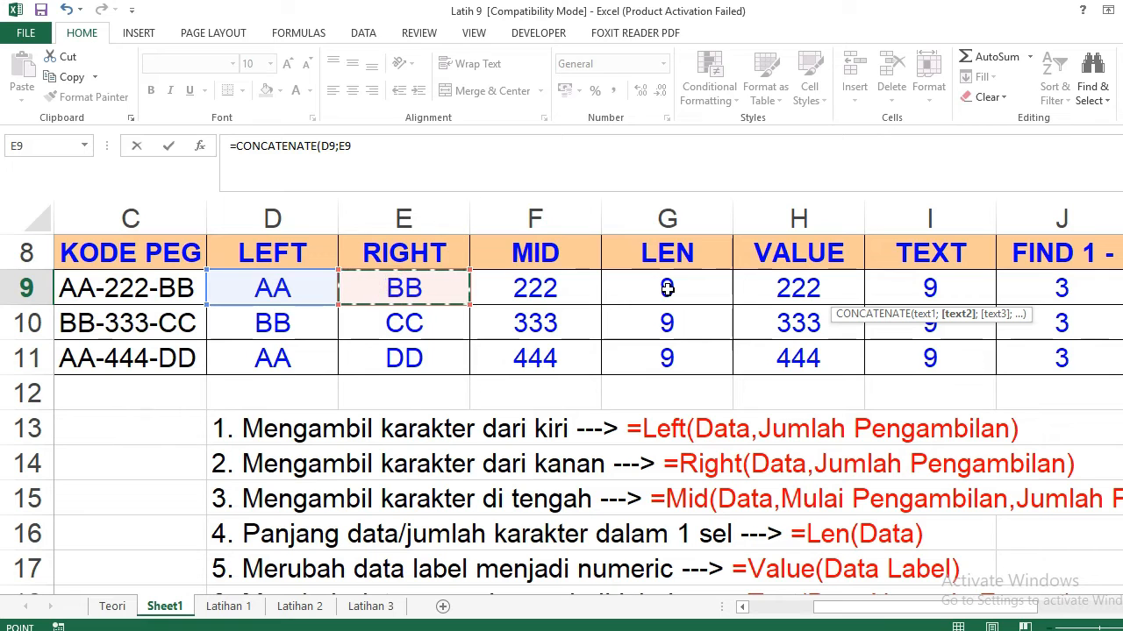
key(Return)
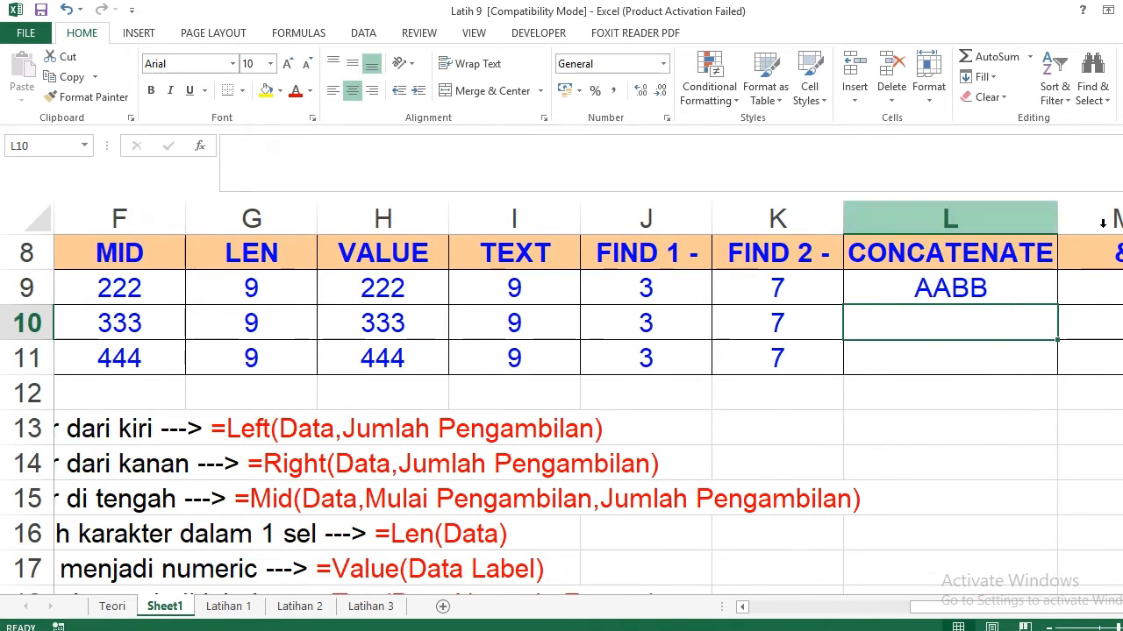
click(1019, 286)
drag(1057, 305, 1054, 369)
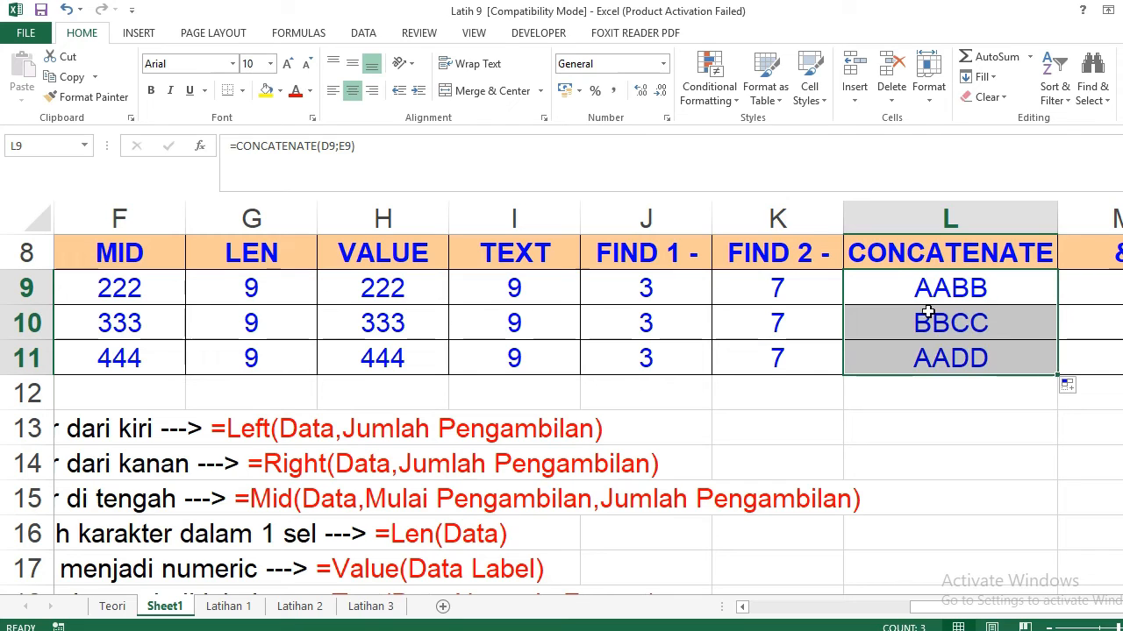
Enter the formula =L9&E9 in cell M9 to join the CONCATENATE and RIGHT results, and fill it down through M11.
click(1079, 291)
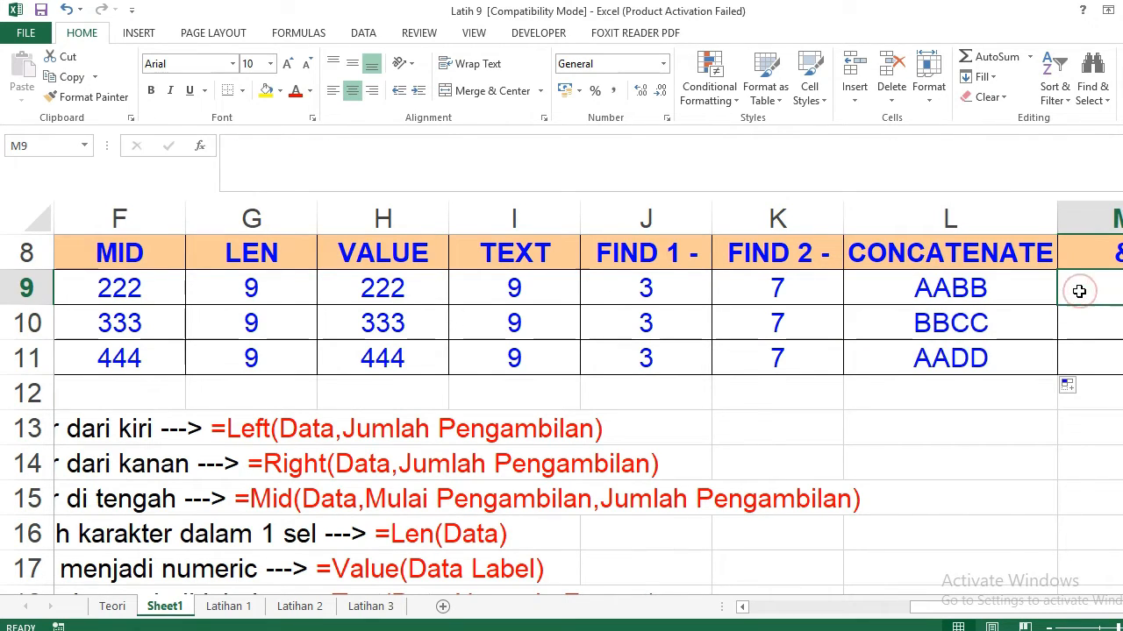
text(=)
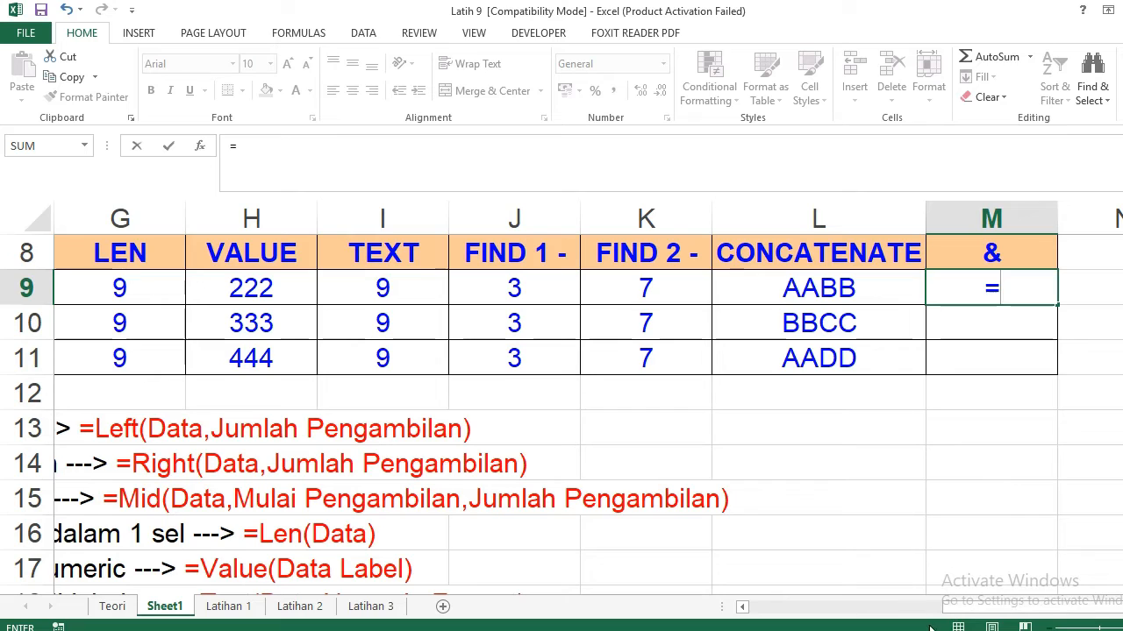
click(828, 292)
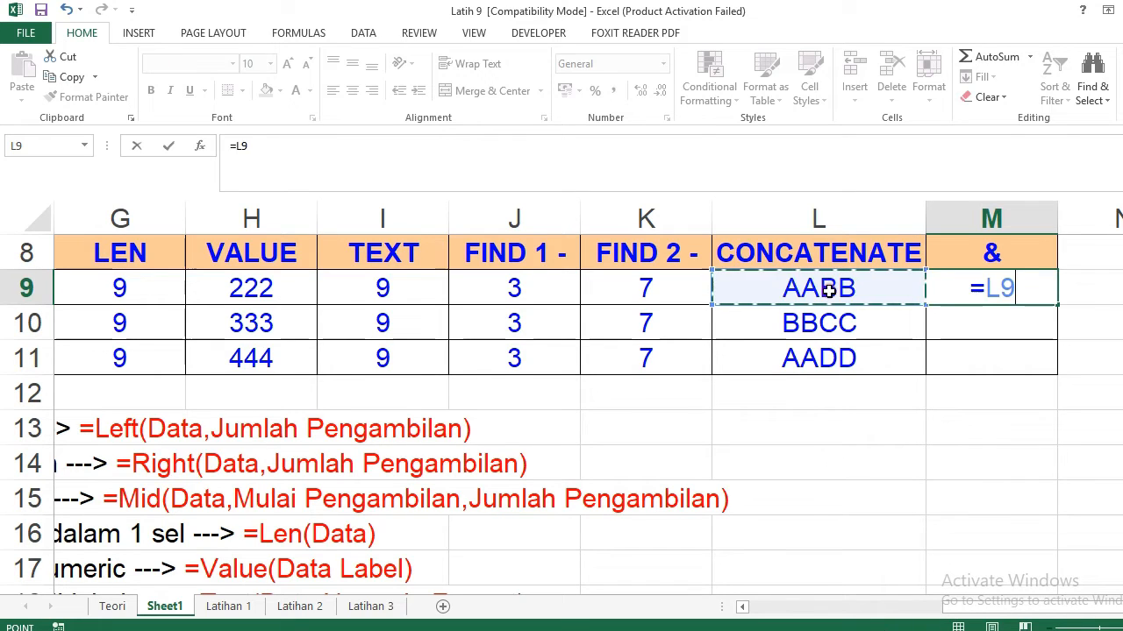
text(&)
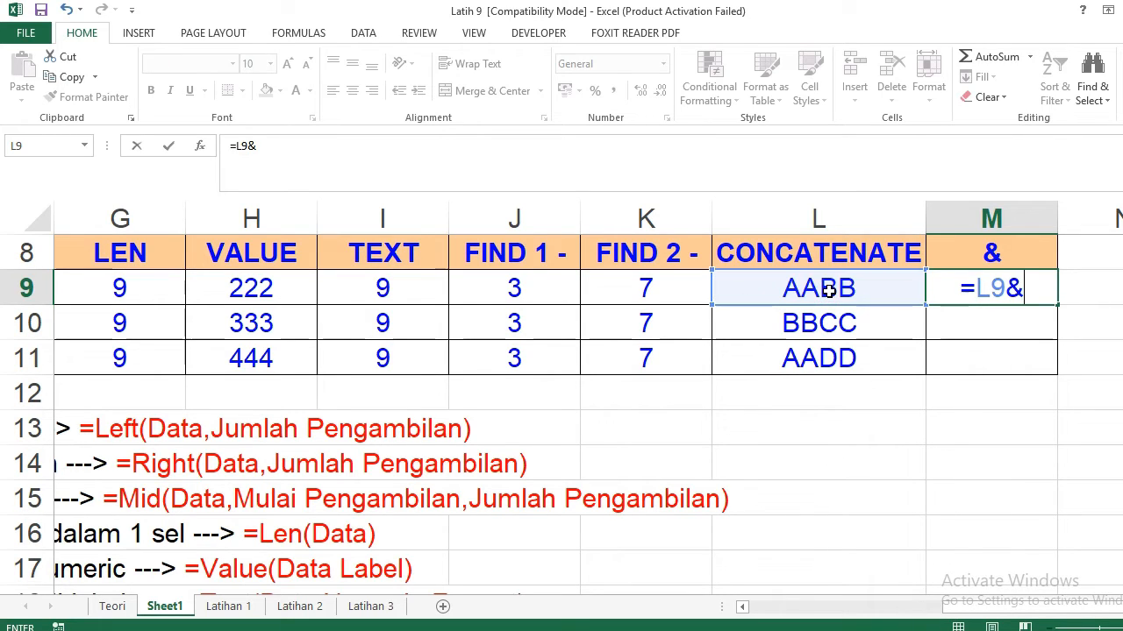
drag(965, 607, 890, 611)
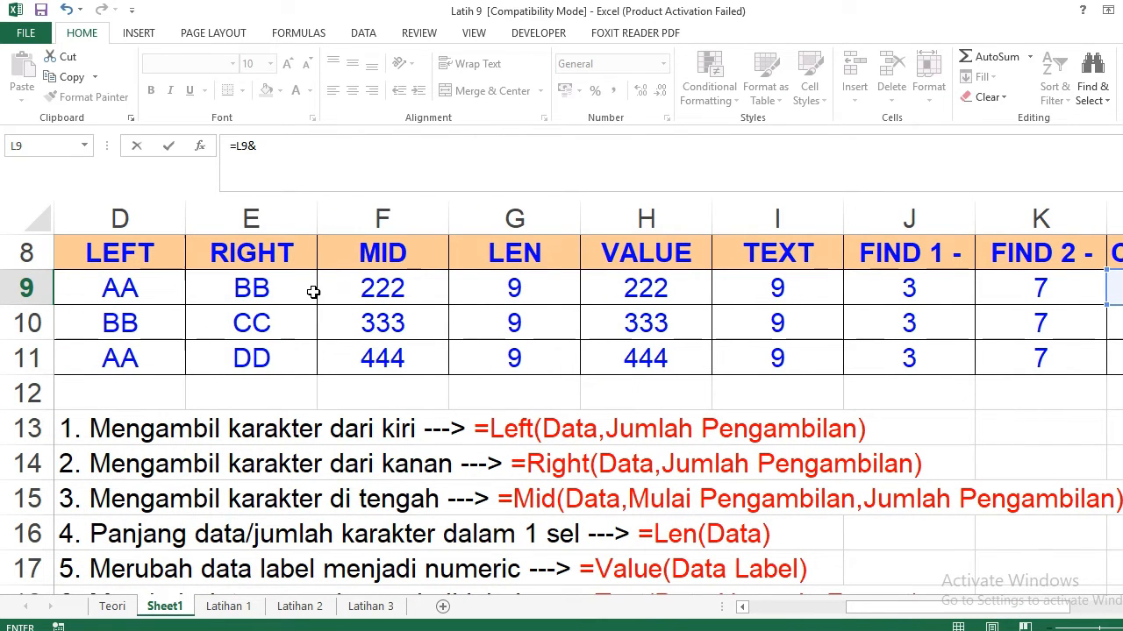
click(262, 291)
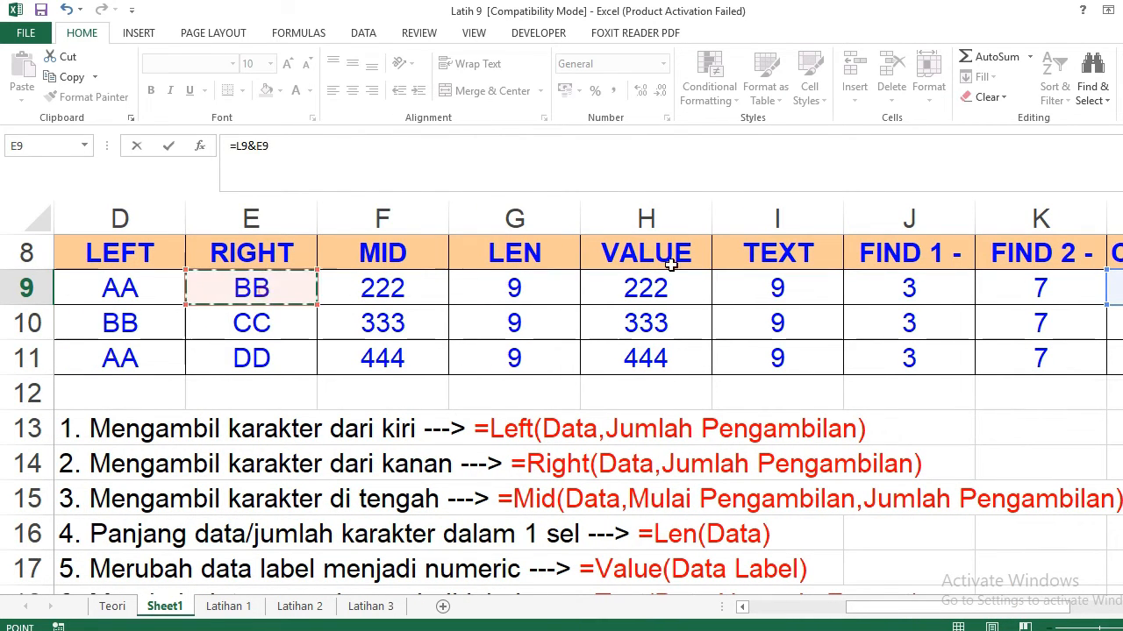
key(Return)
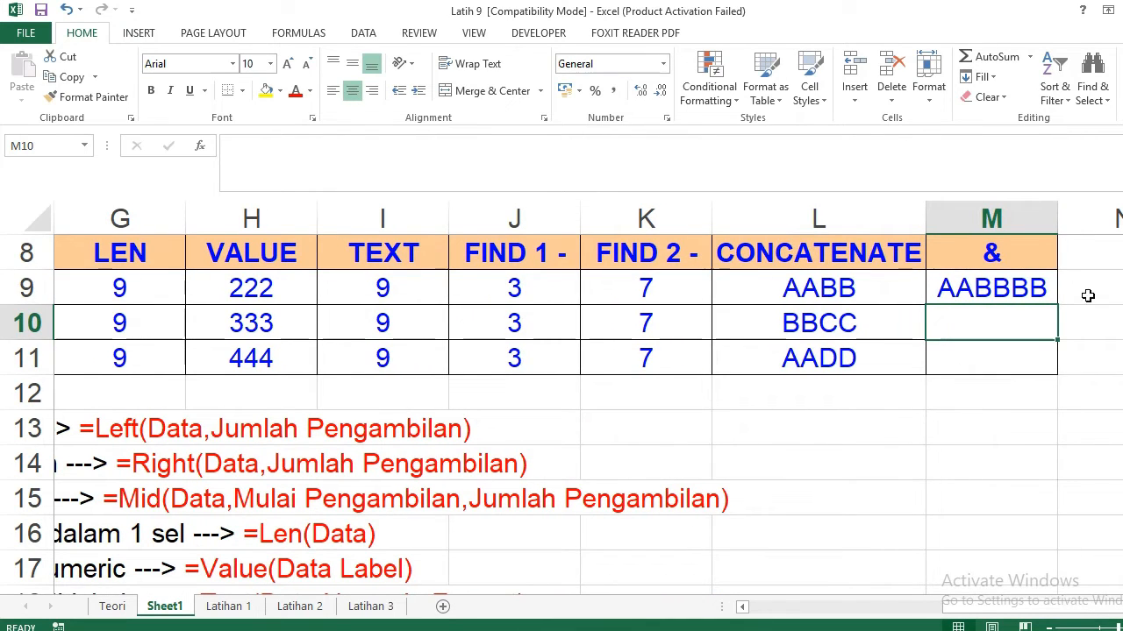
click(1027, 287)
drag(1057, 312, 1061, 378)
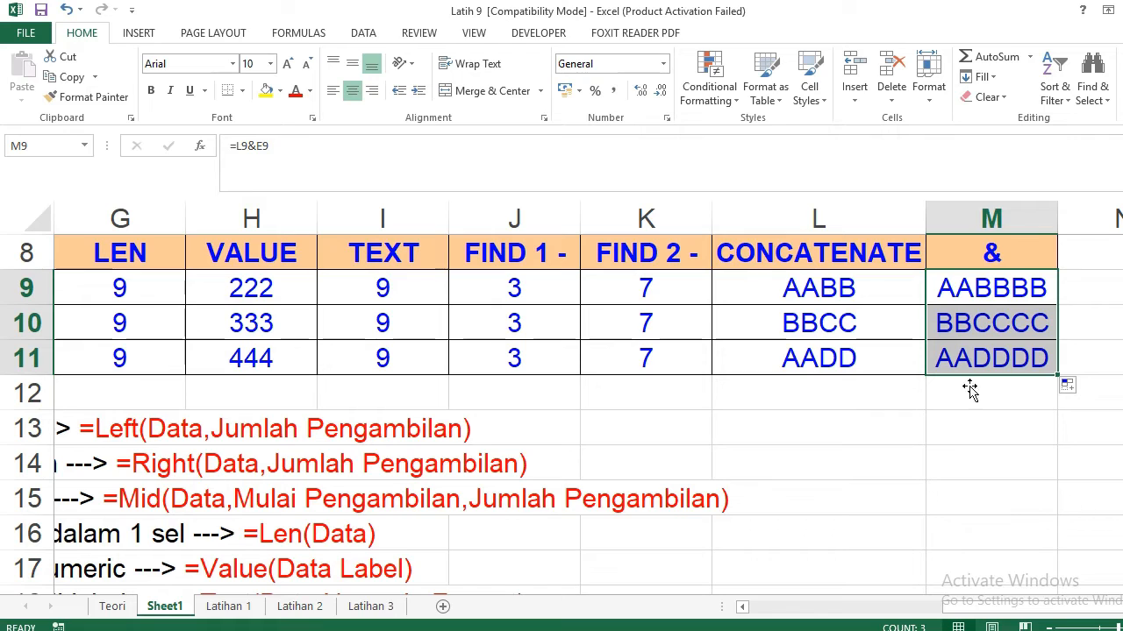
click(1043, 280)
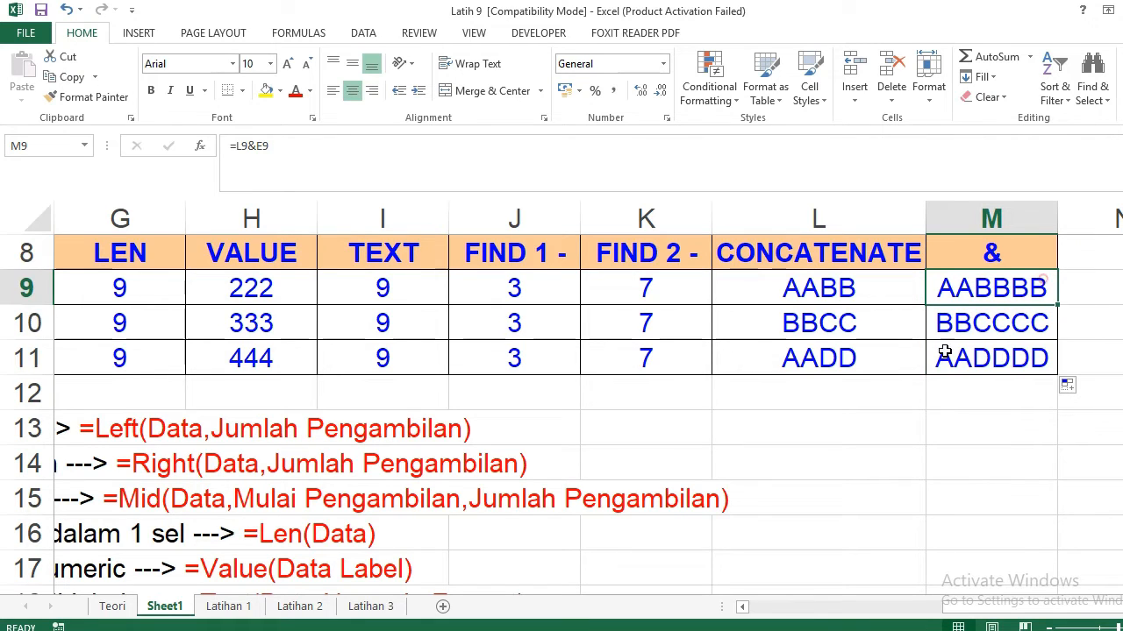
Enter the sample text AA in cell L13 and GANTENG in cell L14.
click(855, 408)
click(844, 433)
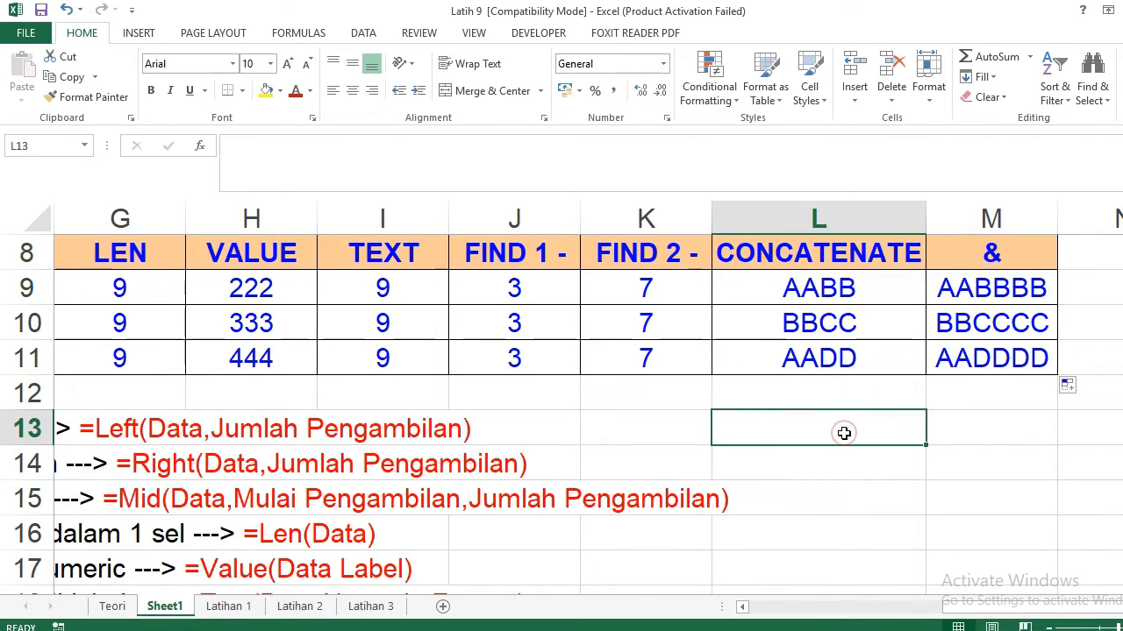
text(AA)
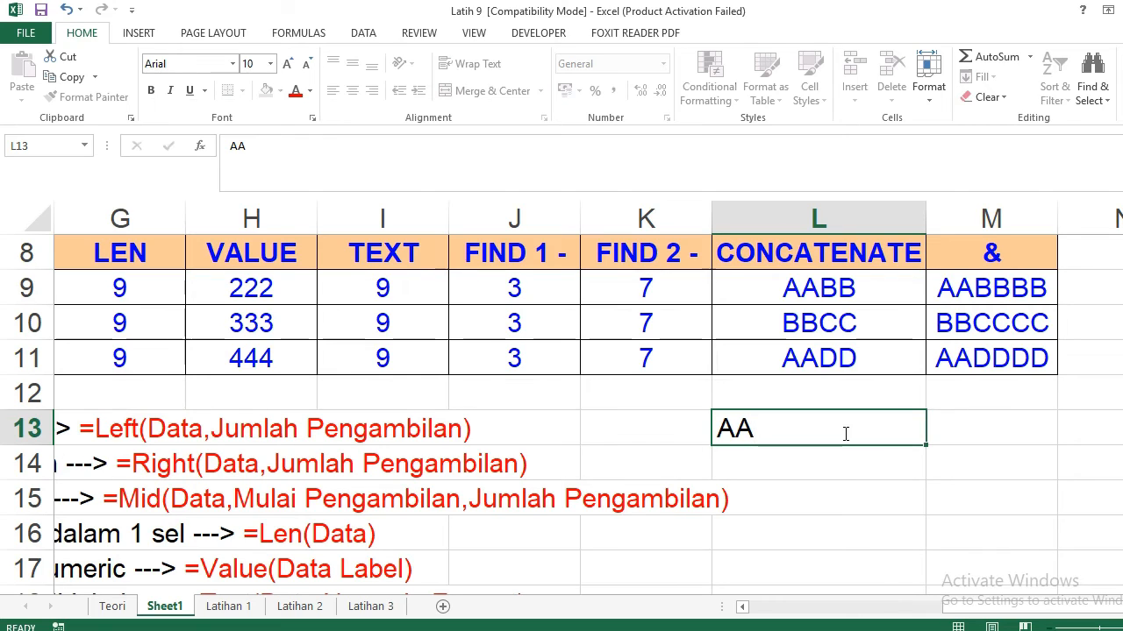
key(Return)
text(GANTENG)
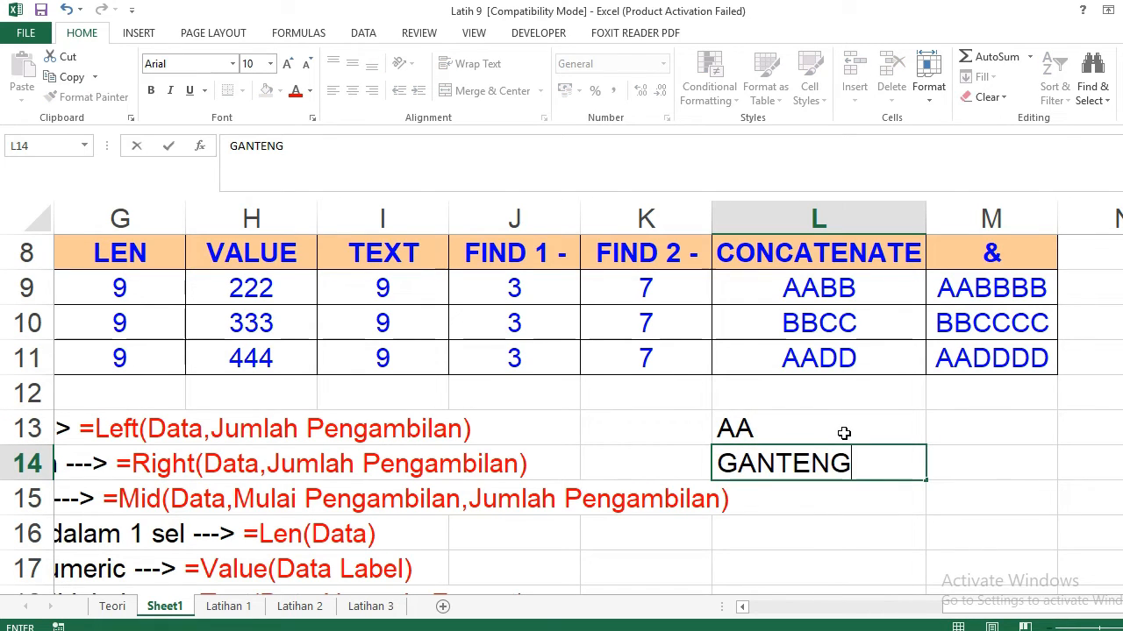
Enter the formula =L13&" "&L14 in cell M13 to join the two sample texts with a space between them.
click(997, 430)
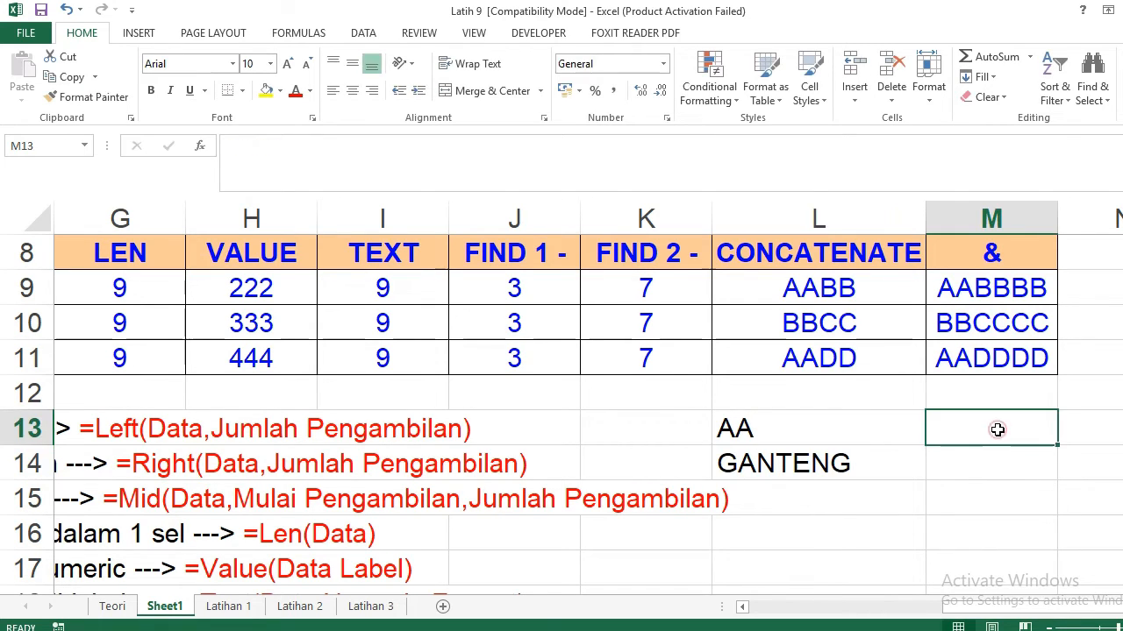
text(=)
click(766, 423)
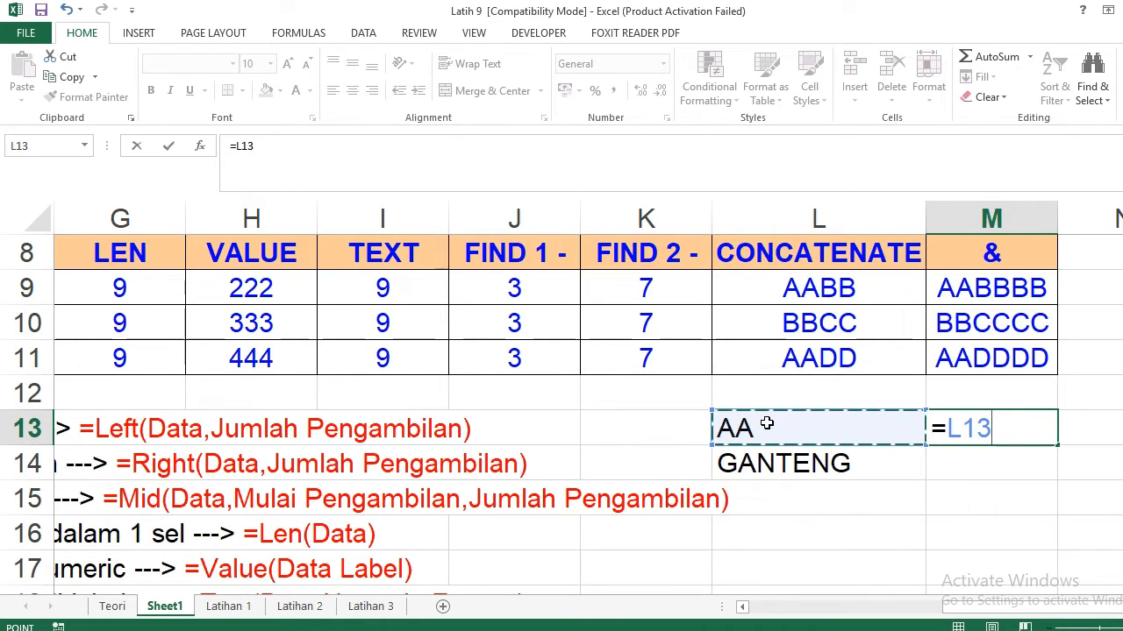
text(&)
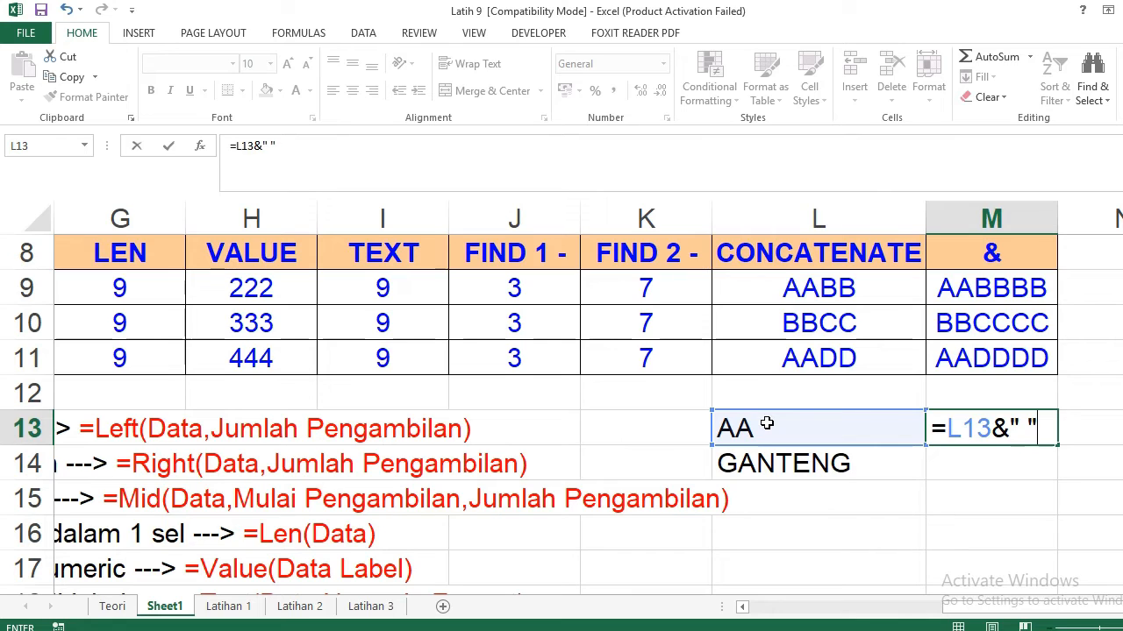
text(&)
click(830, 463)
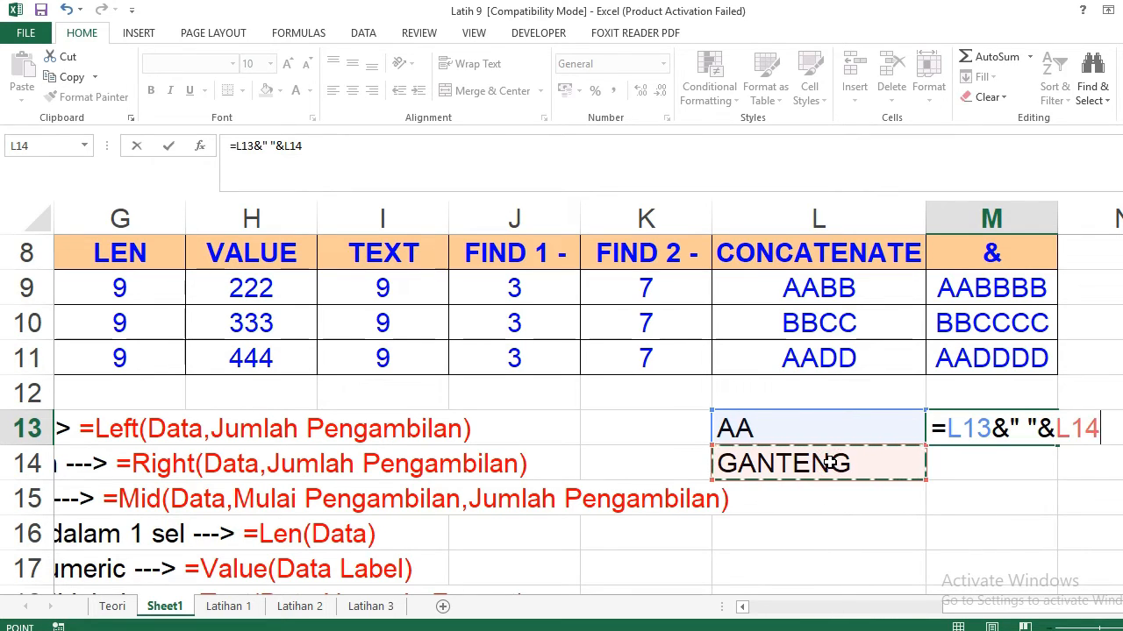
key(Return)
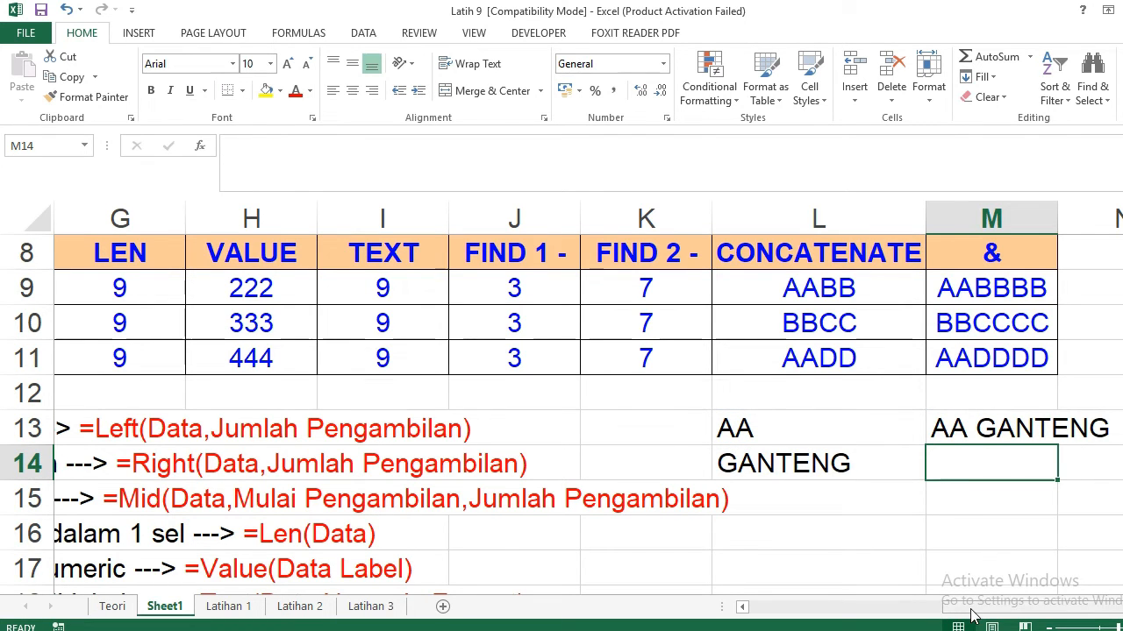
drag(974, 614, 785, 614)
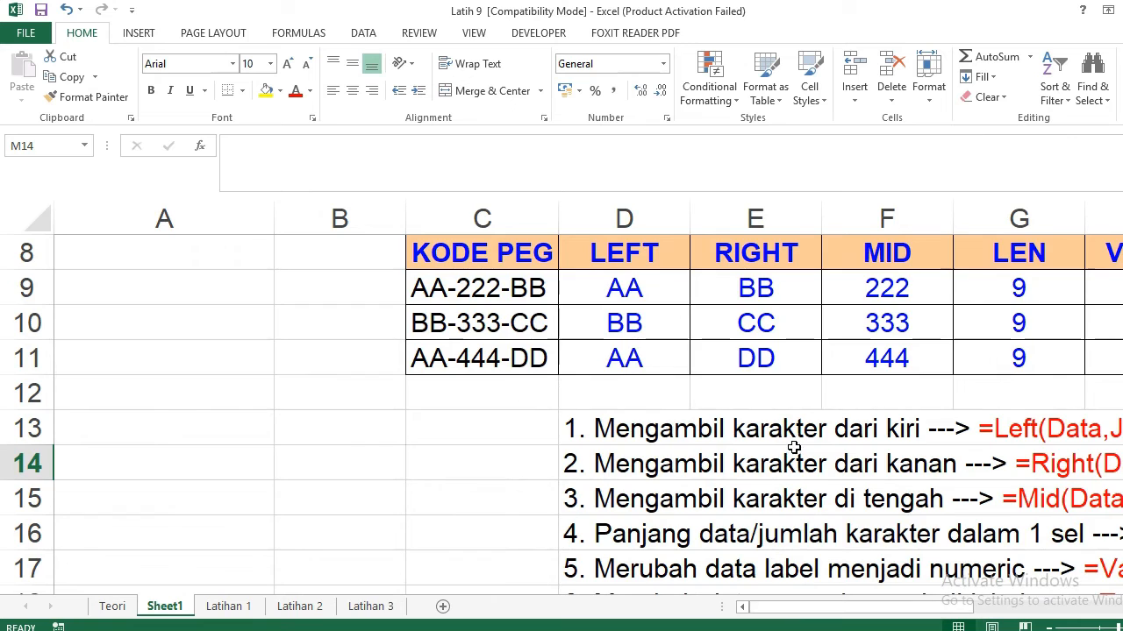
scroll(793, 448, up, 1)
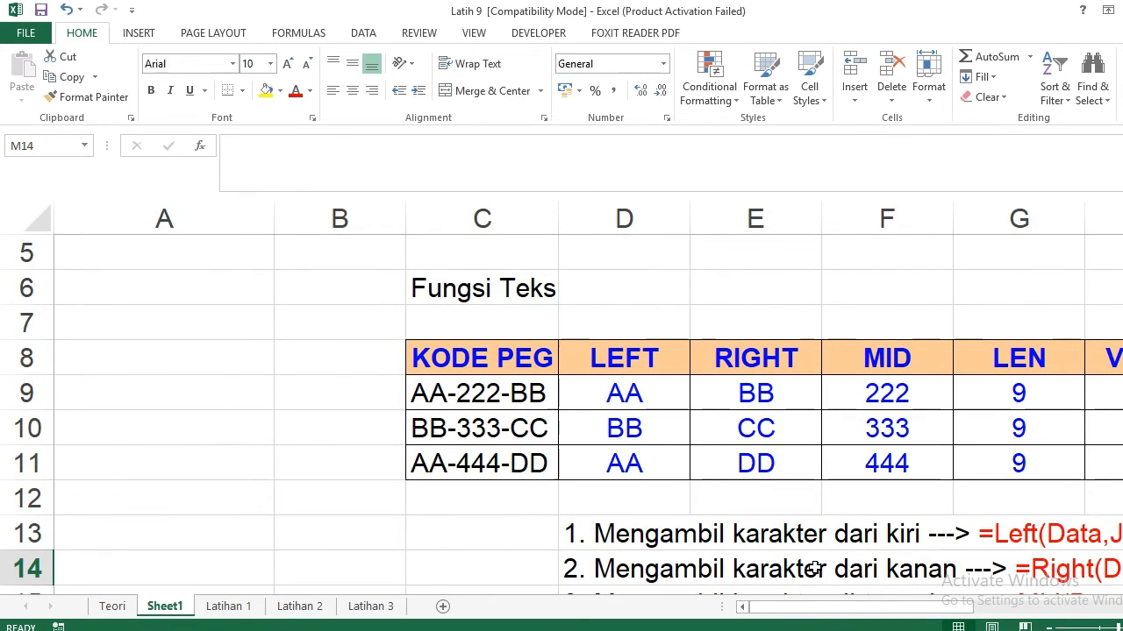
drag(802, 614, 837, 611)
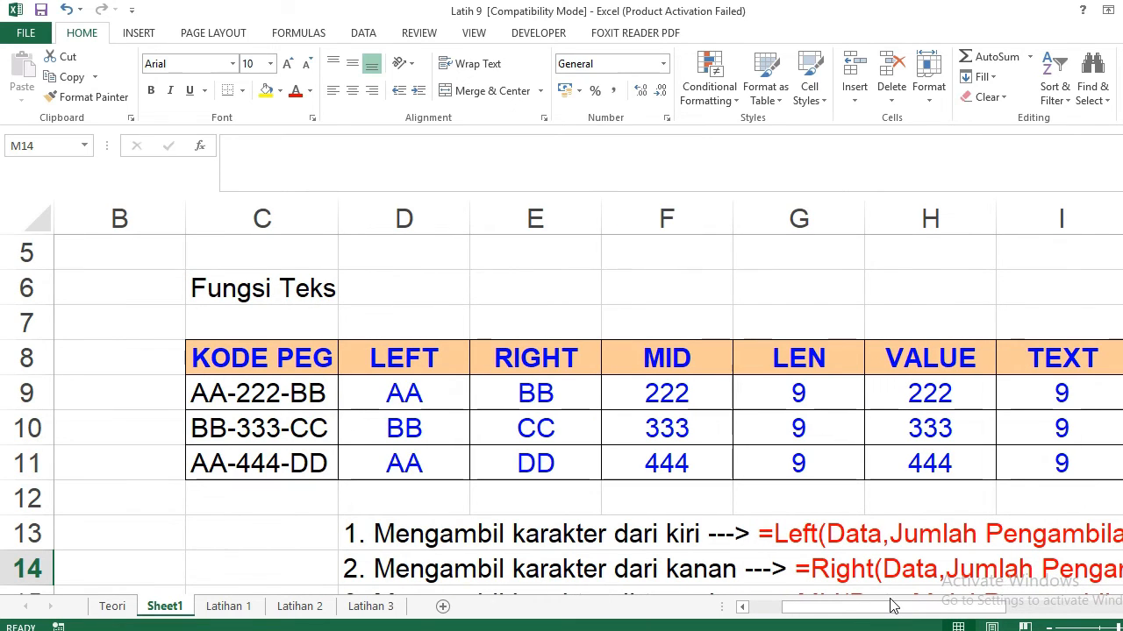